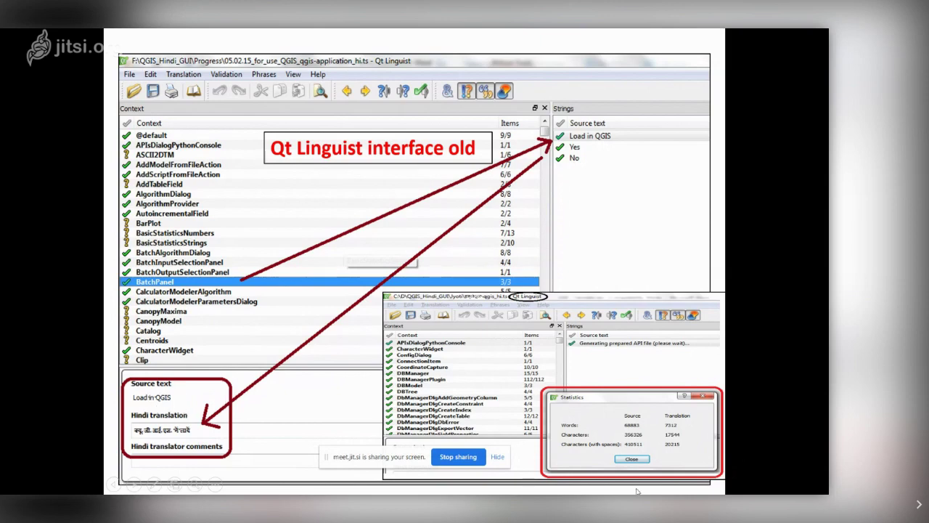
# - Show the Transifex login and sign-up slides, and end the slide show at the free account sign-up slide
pyautogui.press('Right')
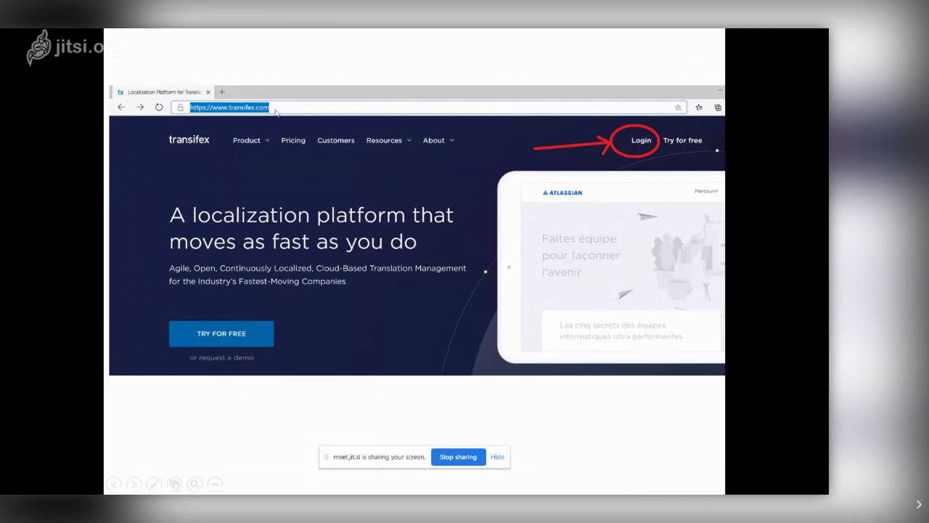
pyautogui.click(652, 143)
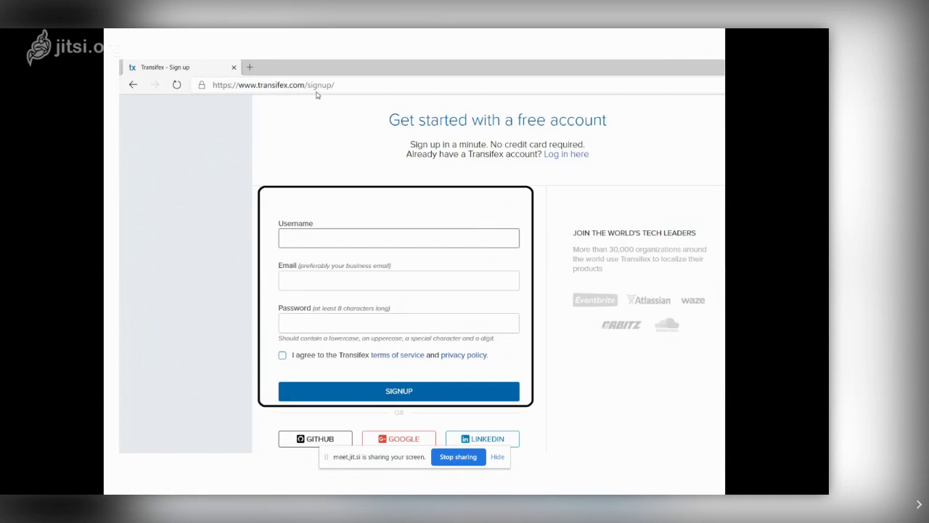
pyautogui.press('Right')
pyautogui.press('Left')
pyautogui.press('Escape')
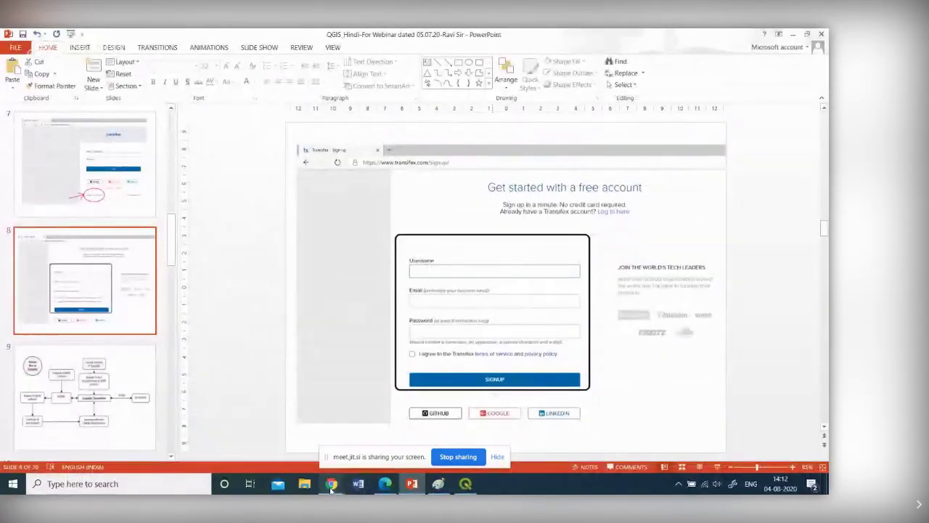
# - Switch to Chrome, open transifex.com in a new tab and go to the account login
pyautogui.click(331, 484)
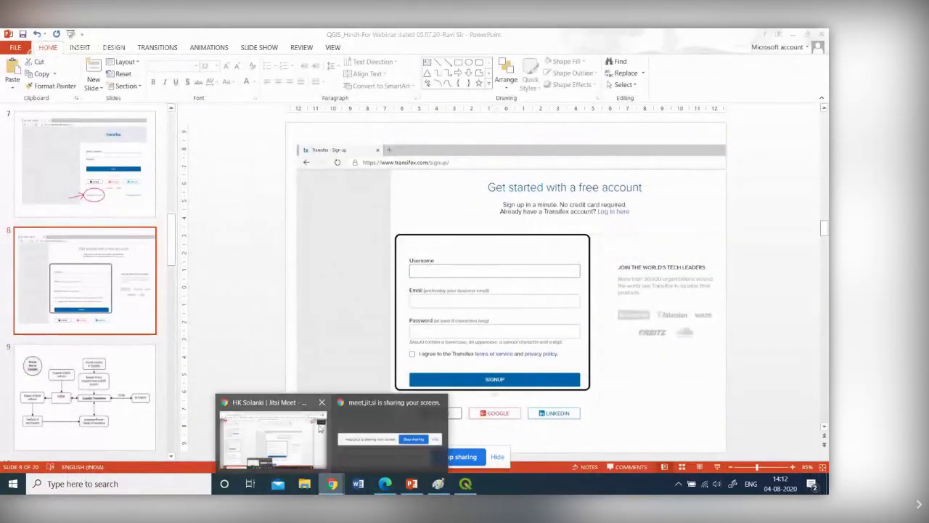
pyautogui.click(319, 429)
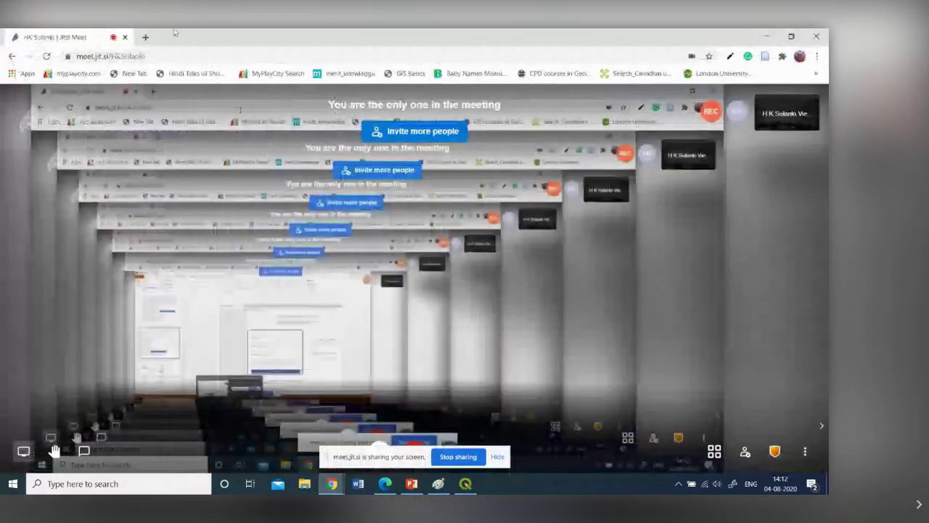
pyautogui.click(145, 37)
pyautogui.click(139, 58)
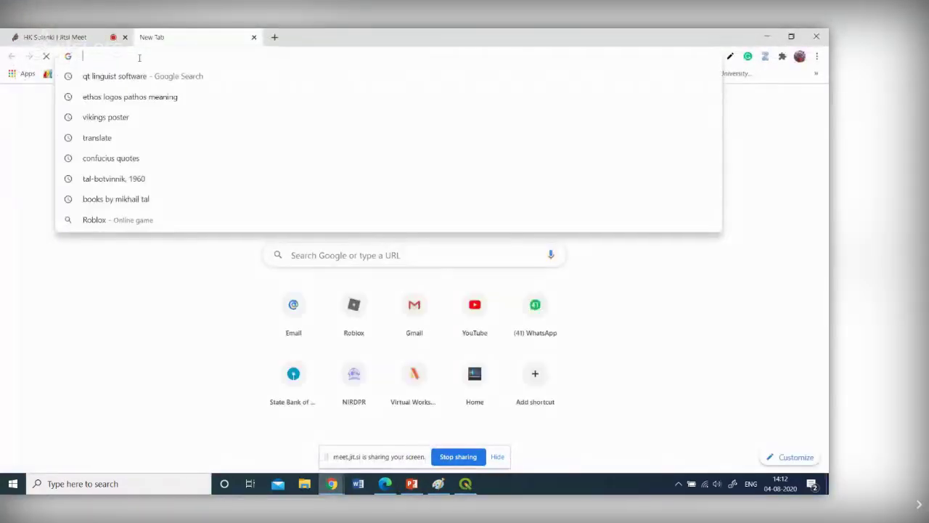
pyautogui.write('transif')
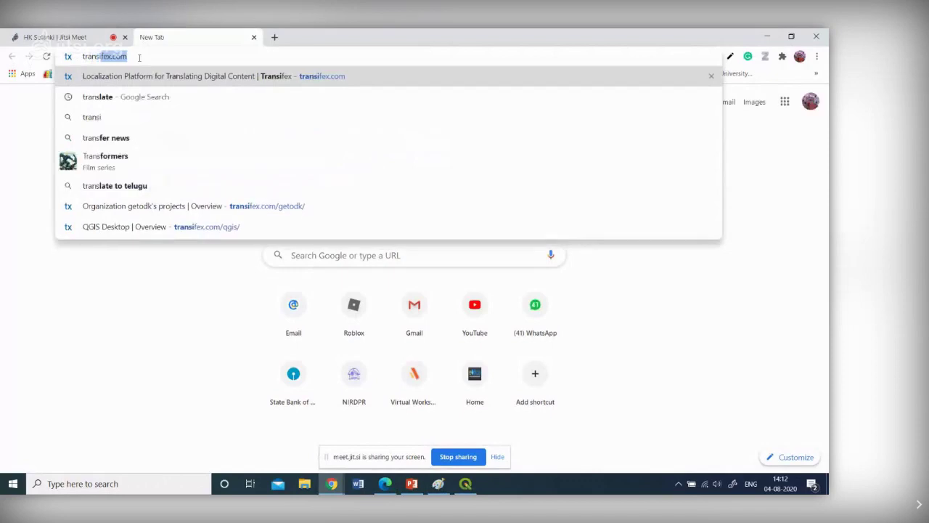
pyautogui.write('ex.')
pyautogui.press('Return')
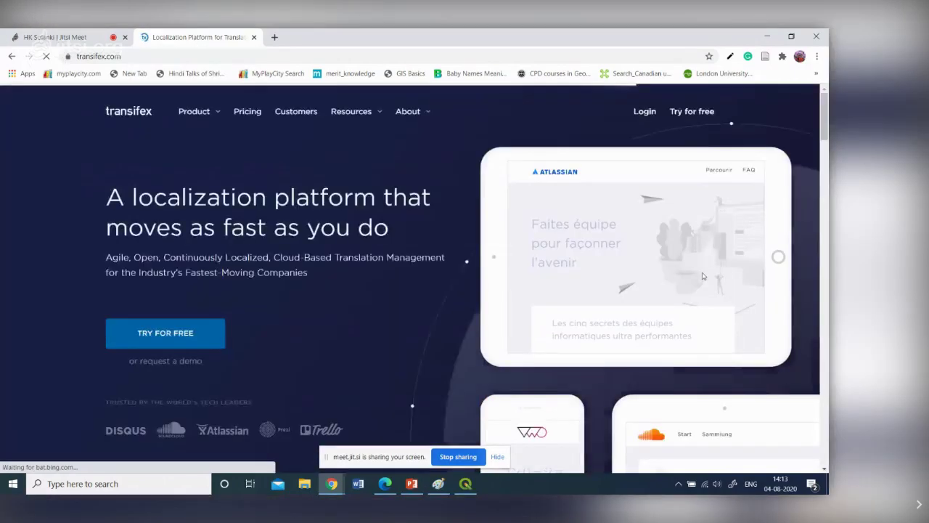
pyautogui.click(645, 113)
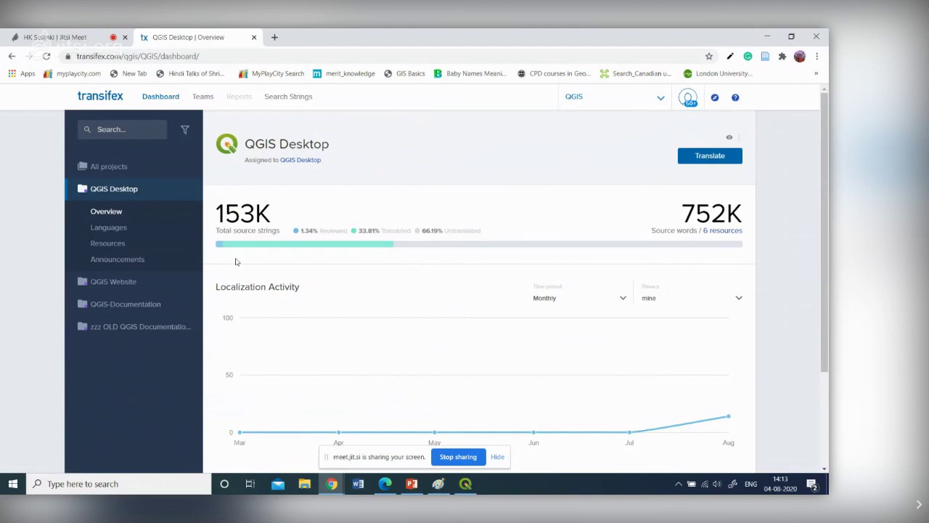
# - Examine the list of organizations the account can switch to from the QGIS Desktop overview
pyautogui.click(661, 99)
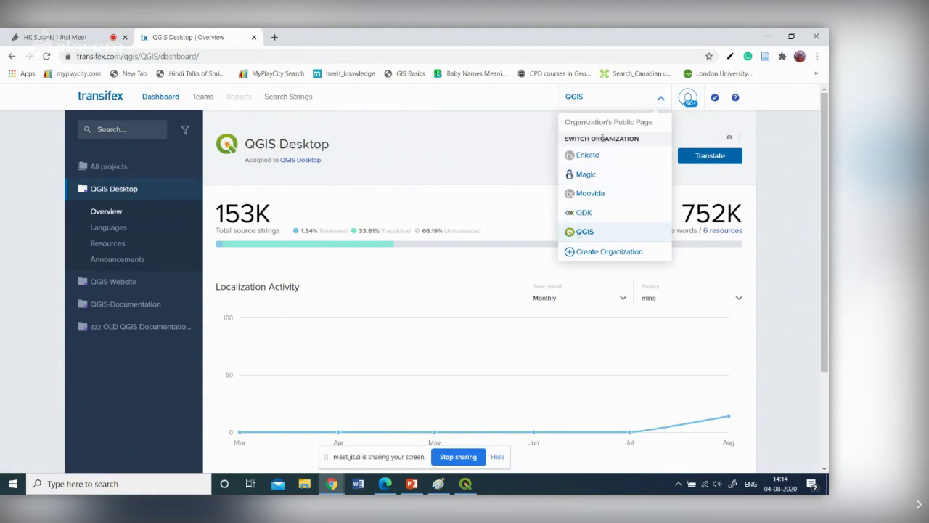
pyautogui.click(795, 172)
pyautogui.click(660, 97)
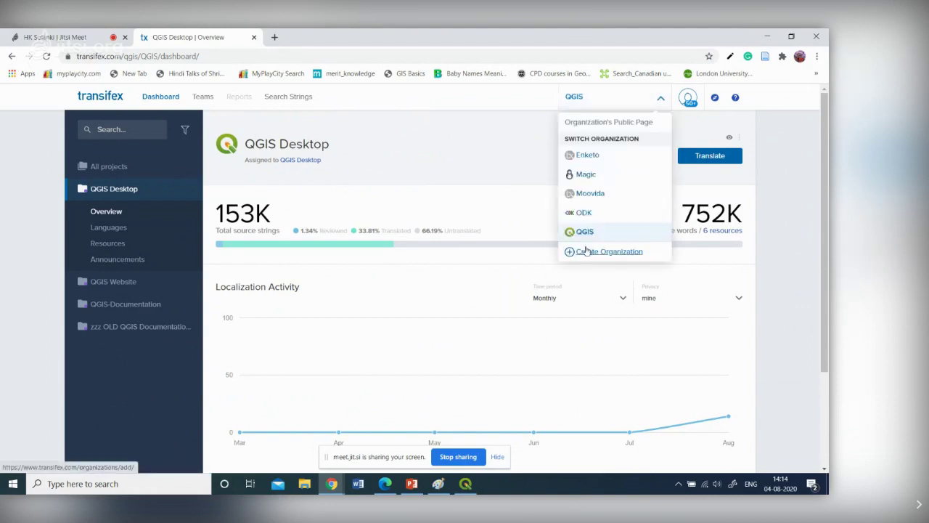
pyautogui.click(794, 215)
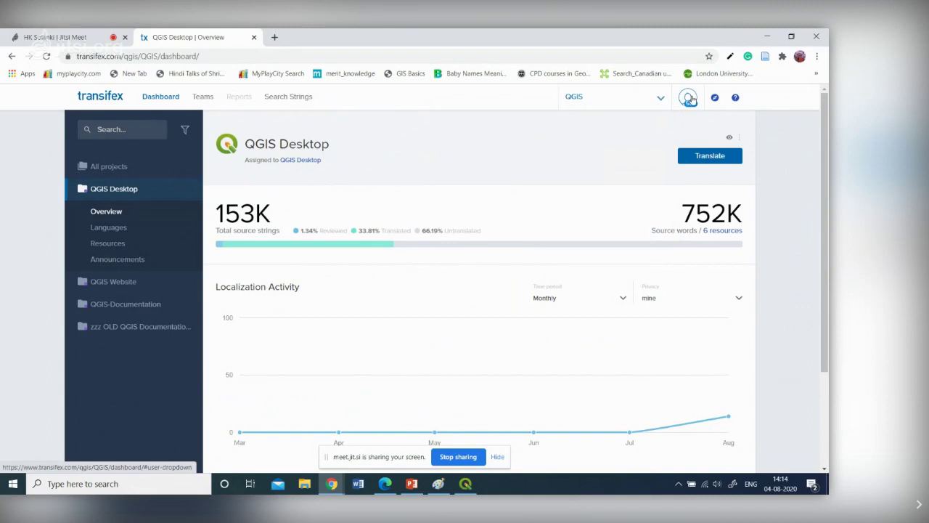
# - Open the account's own profile and review its manager and translator roles and latest activity
pyautogui.click(689, 99)
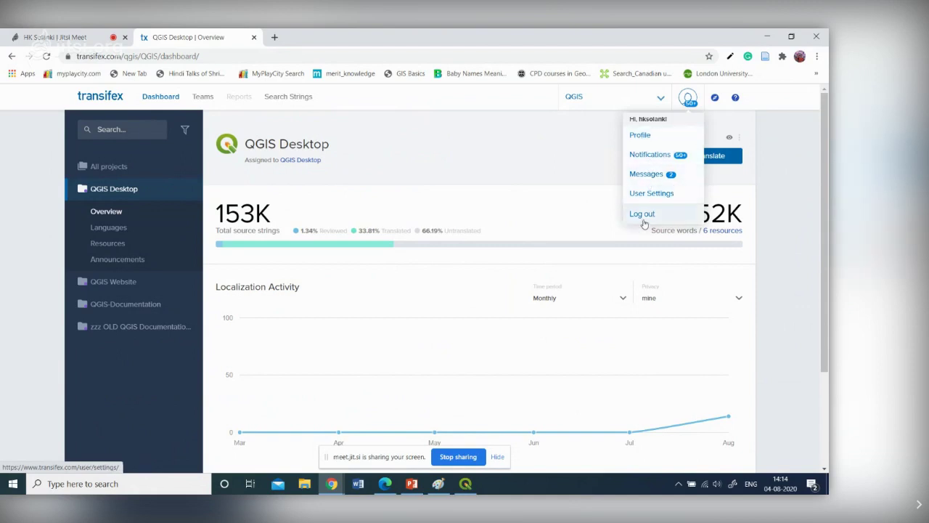
pyautogui.click(641, 136)
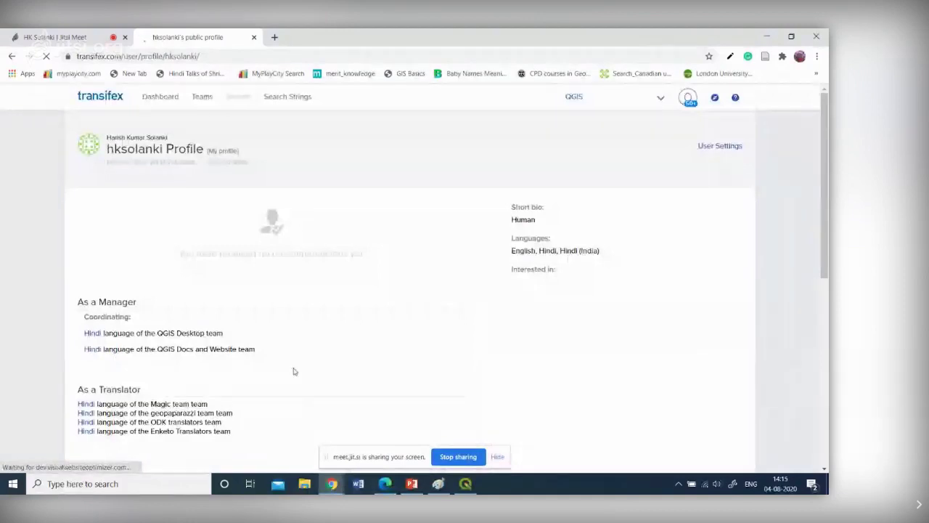
pyautogui.scroll(-1, 294, 371)
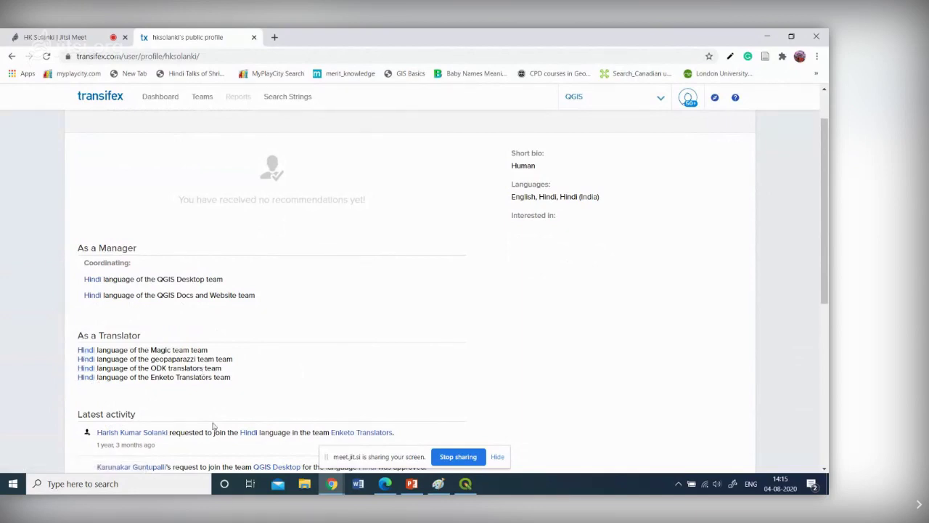
pyautogui.scroll(-1, 406, 388)
pyautogui.scroll(-4, 472, 388)
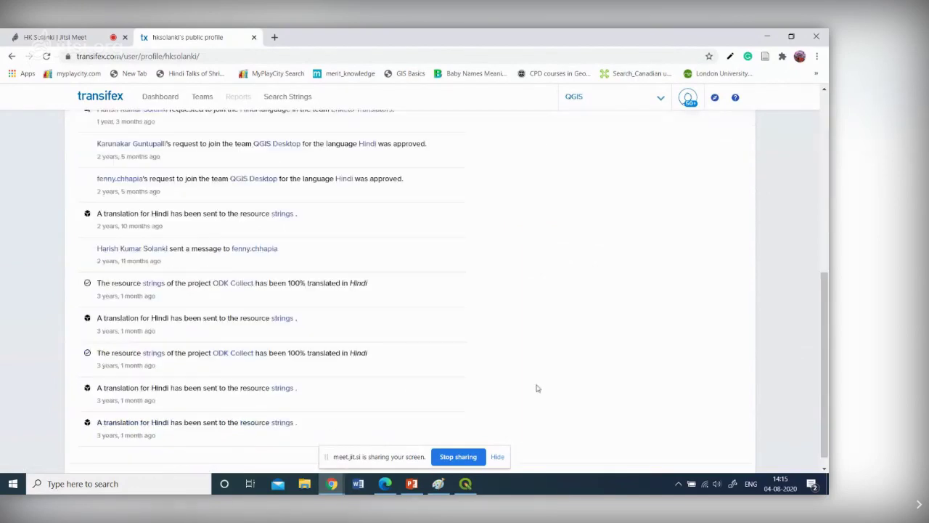
pyautogui.scroll(10, 537, 389)
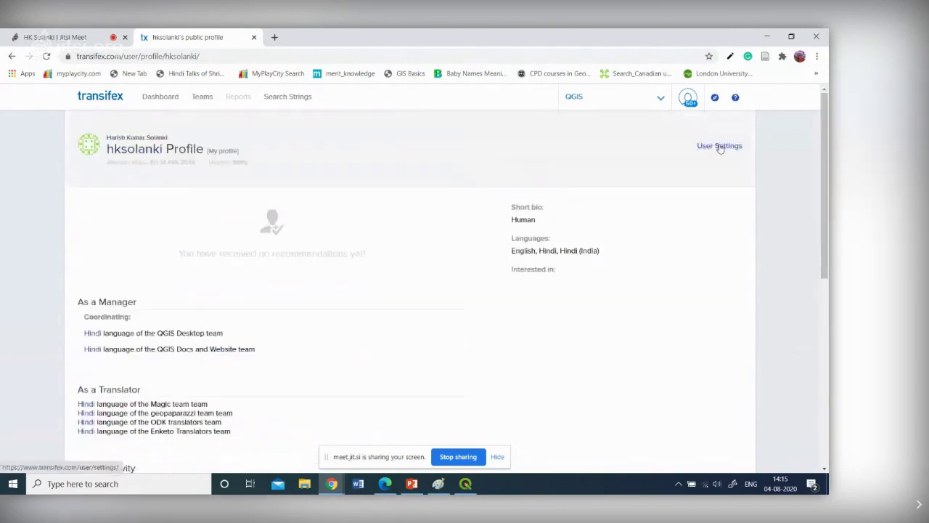
# - Open the user settings and review the account details, languages, interests, short bio and privacy options
pyautogui.click(719, 146)
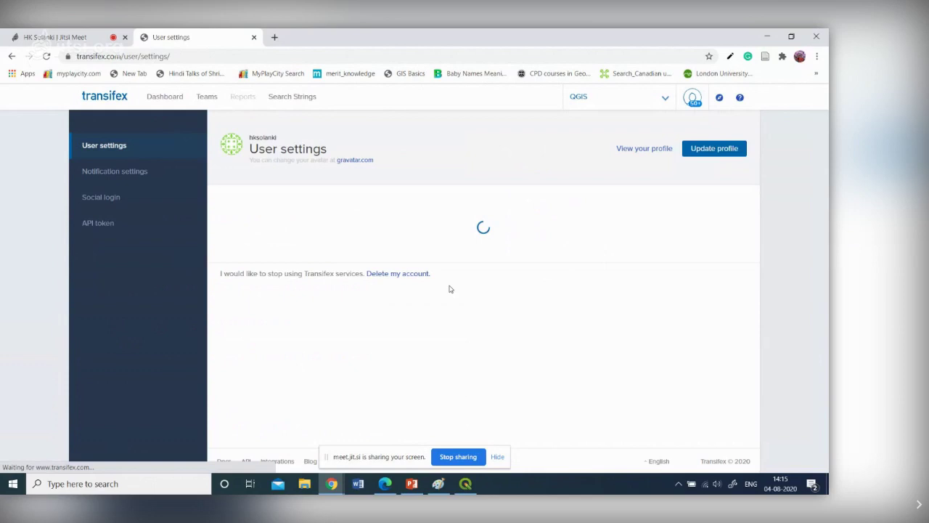
pyautogui.scroll(-3, 450, 288)
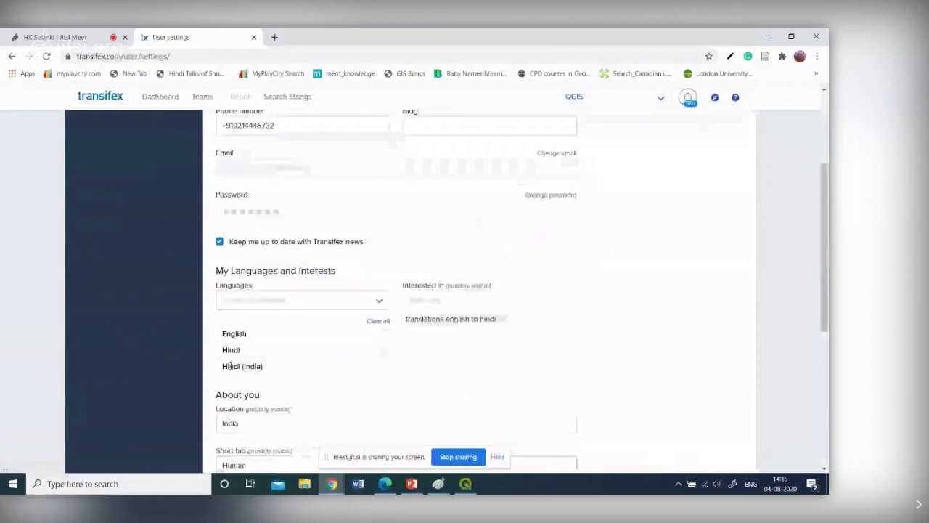
pyautogui.click(459, 303)
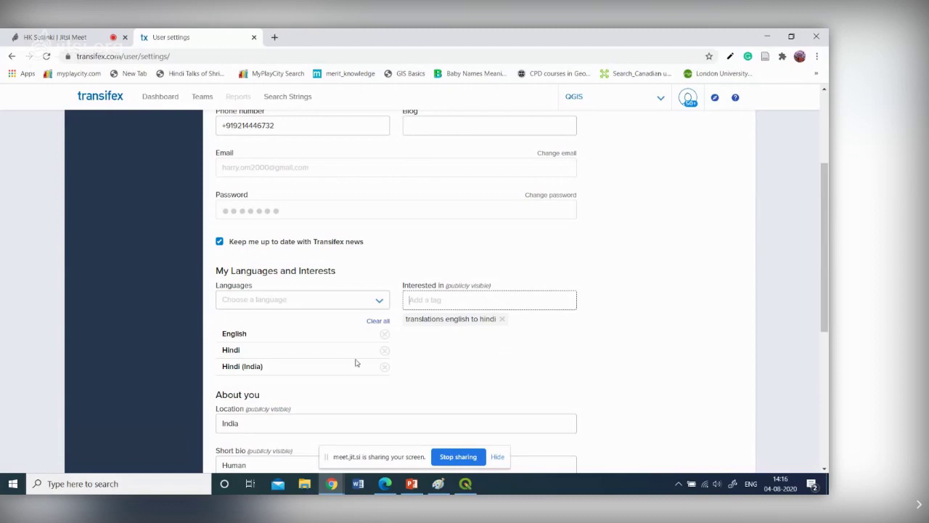
pyautogui.scroll(-2, 356, 362)
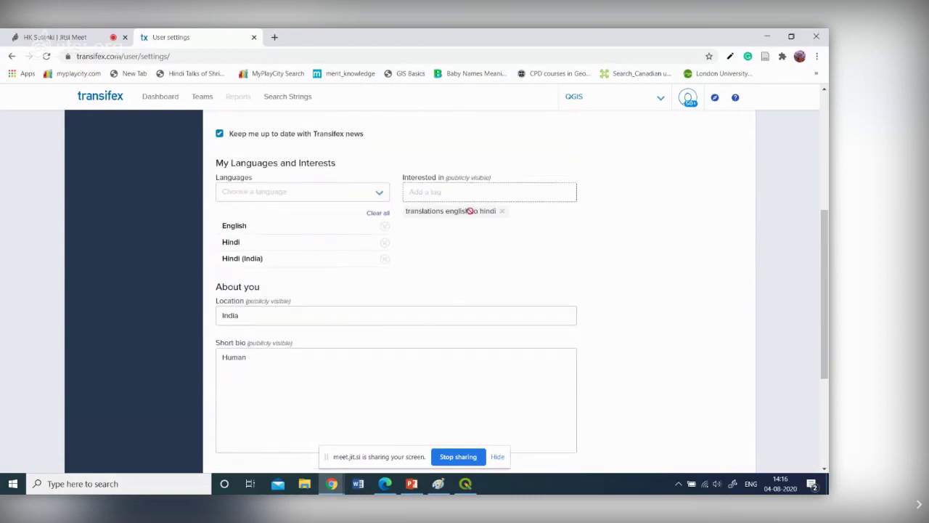
pyautogui.click(311, 375)
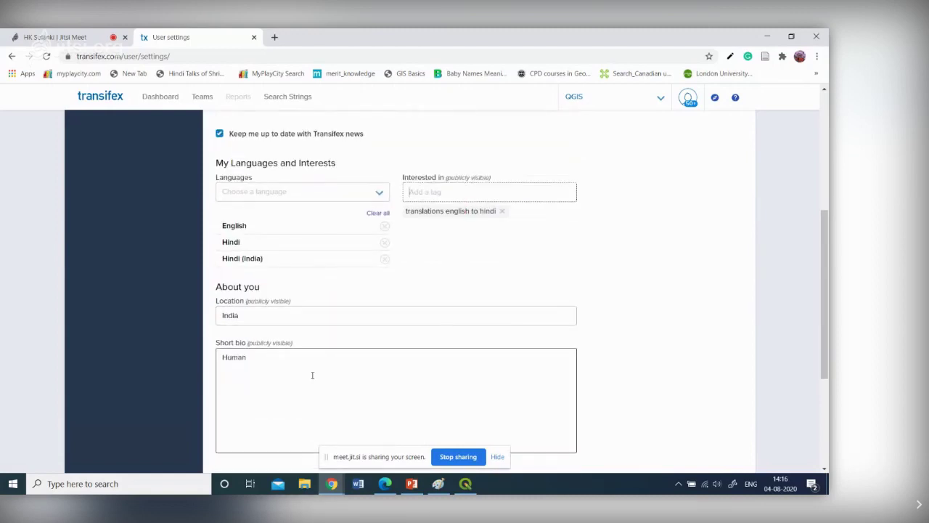
pyautogui.scroll(-2, 288, 374)
pyautogui.scroll(-2, 298, 290)
pyautogui.click(298, 230)
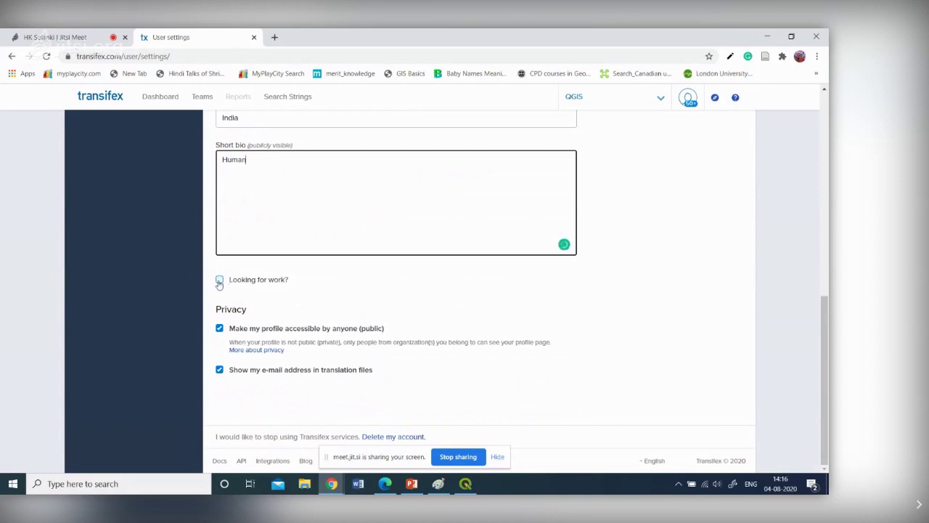
pyautogui.scroll(10, 793, 324)
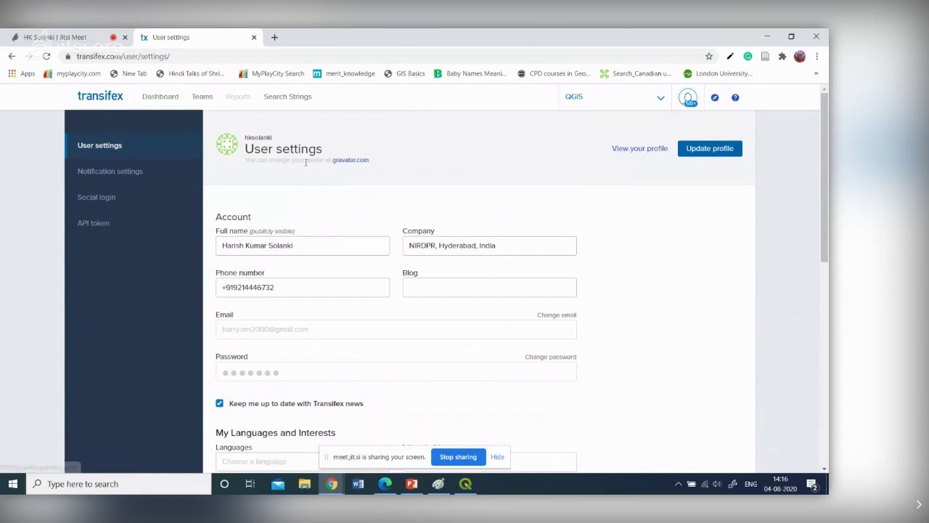
# - Return from the user settings to the QGIS organization's dashboard with all projects
pyautogui.click(688, 103)
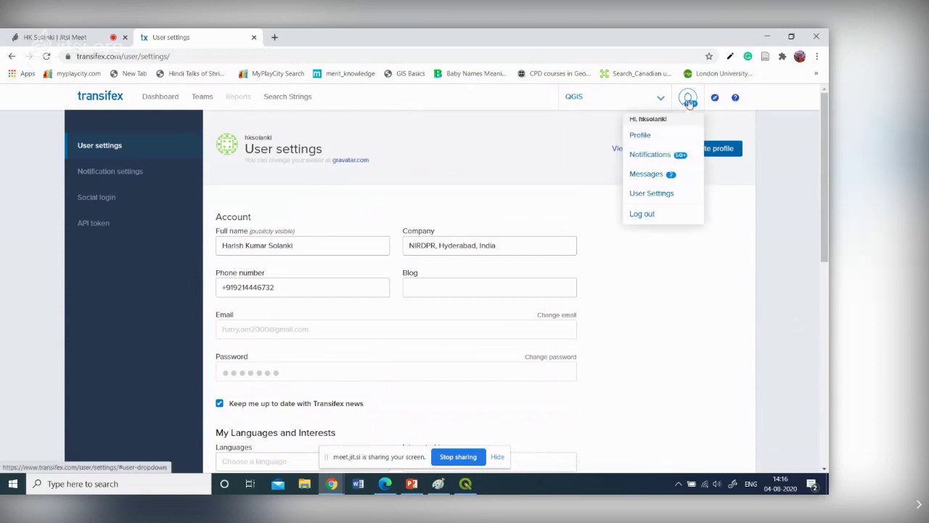
pyautogui.click(581, 143)
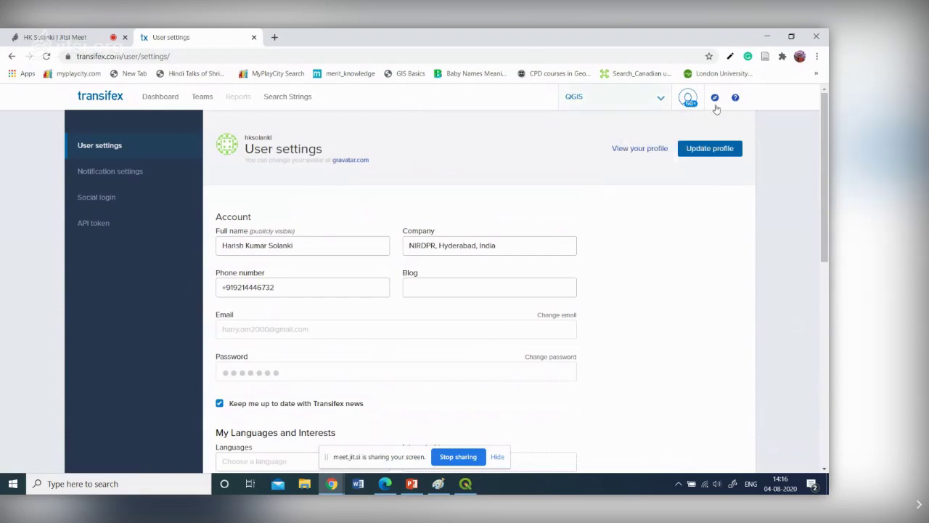
pyautogui.click(166, 97)
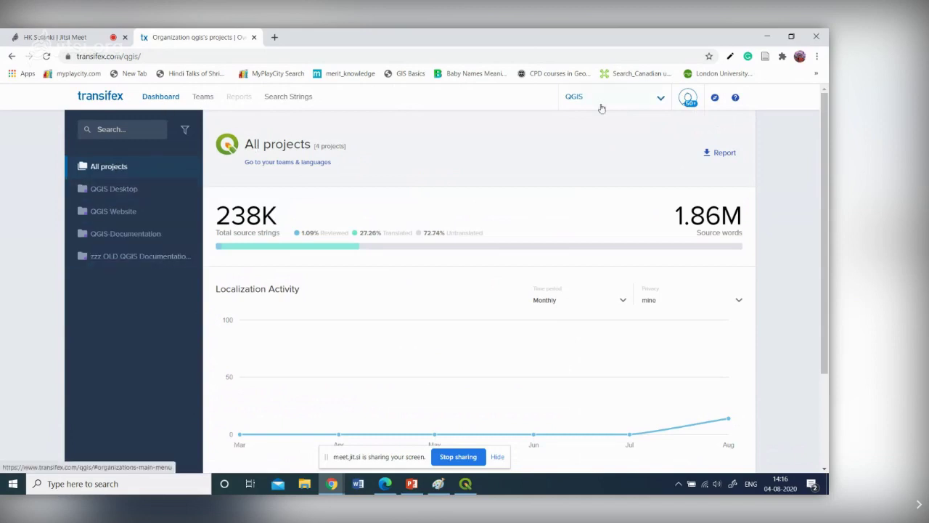
# - View the ODK organization's projects dashboard and switch the organization back to QGIS
pyautogui.click(660, 97)
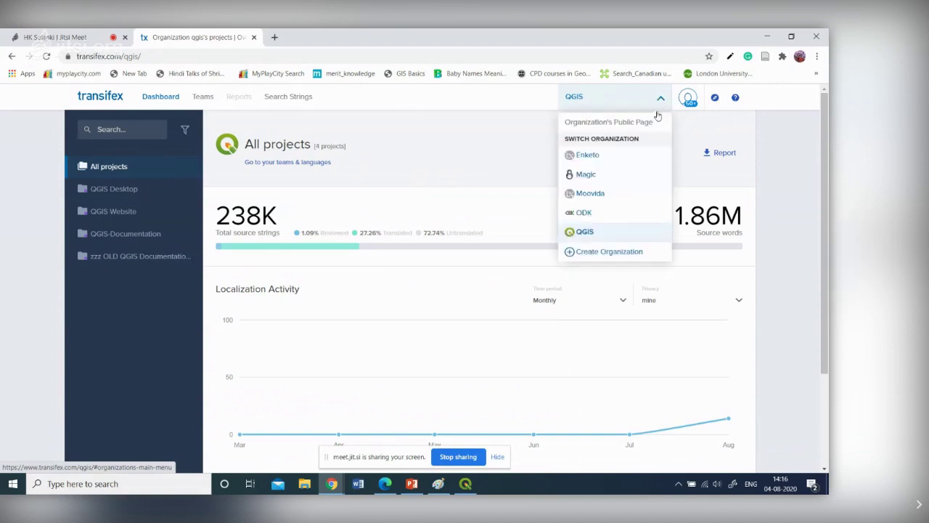
pyautogui.click(592, 216)
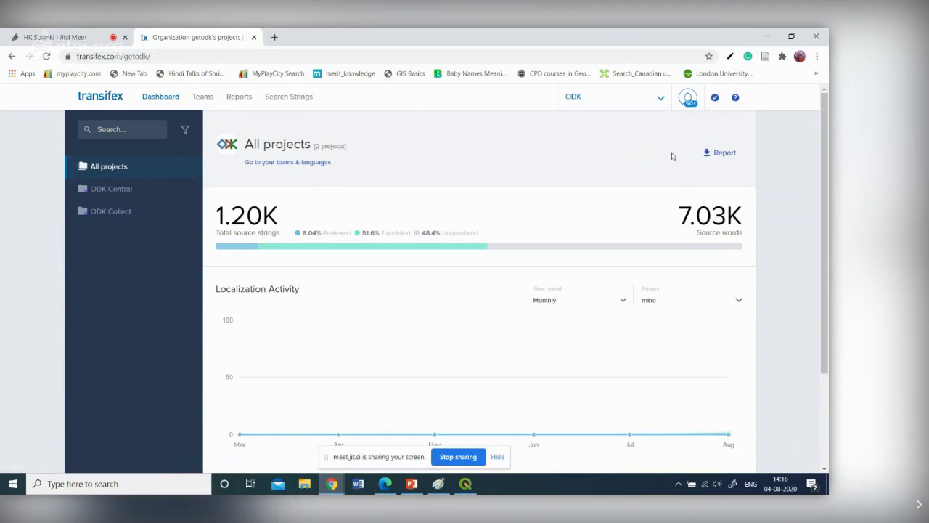
pyautogui.click(695, 104)
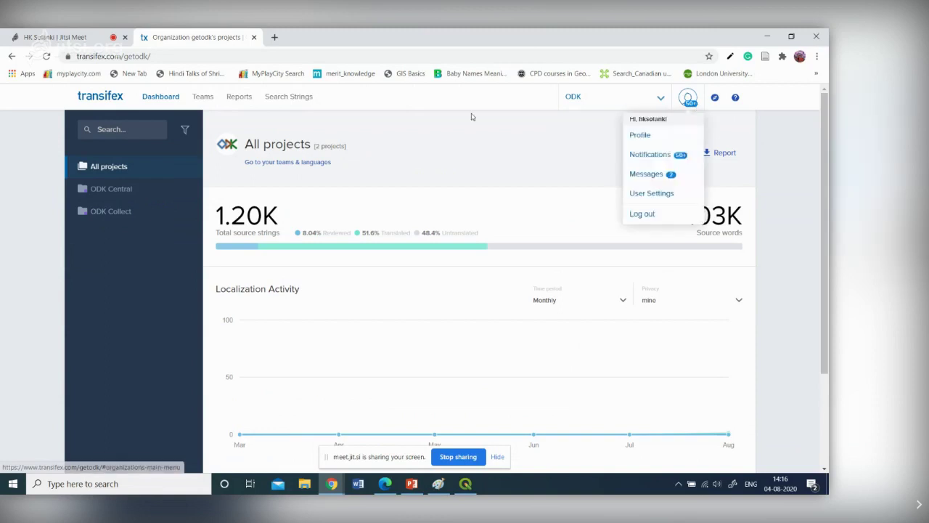
pyautogui.click(162, 97)
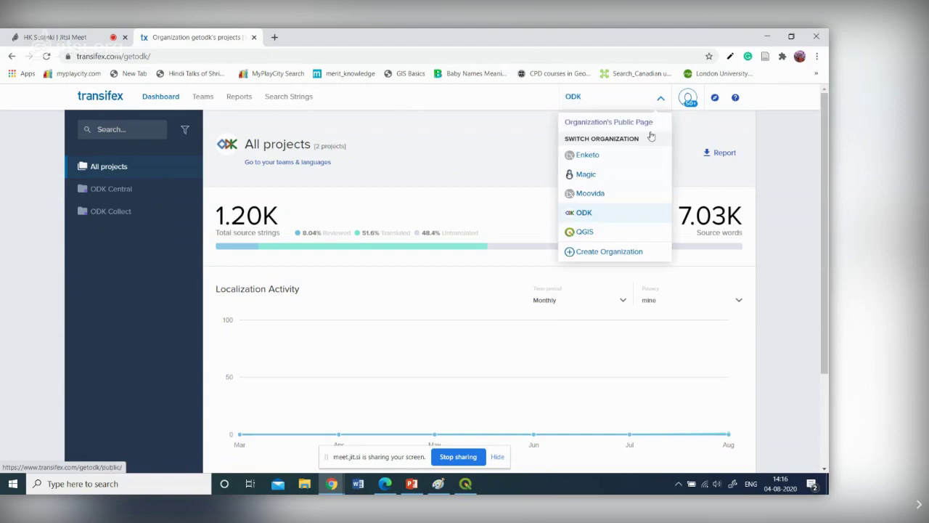
pyautogui.click(584, 233)
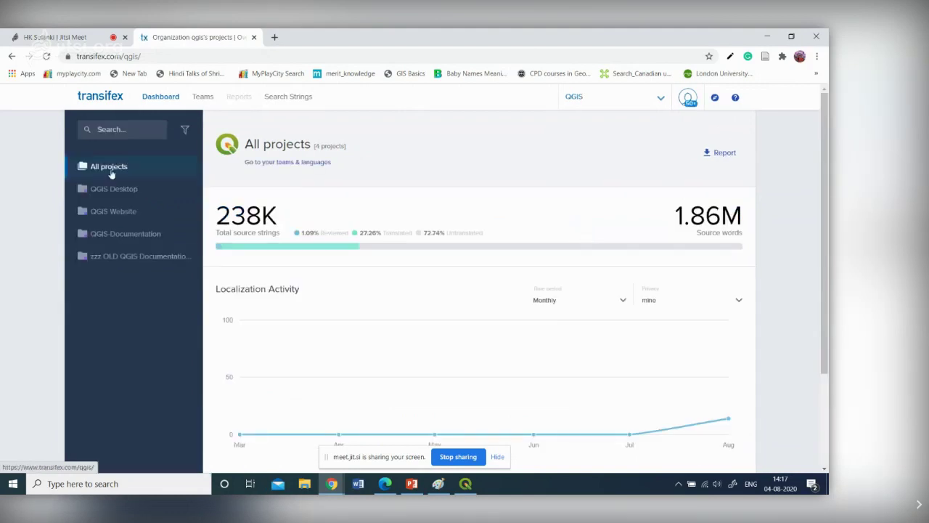
# - Review the total source strings and source words across all QGIS projects
pyautogui.click(111, 174)
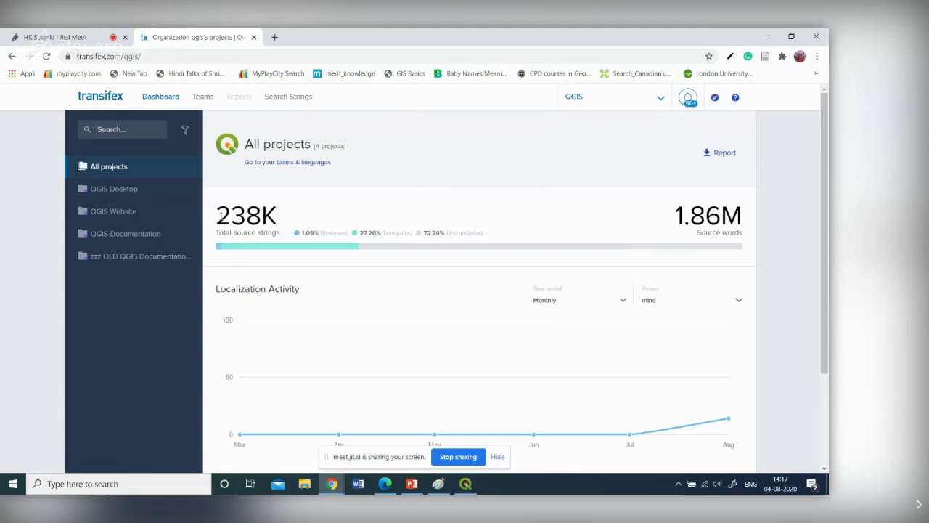
pyautogui.moveTo(225, 217); pyautogui.dragTo(259, 218)
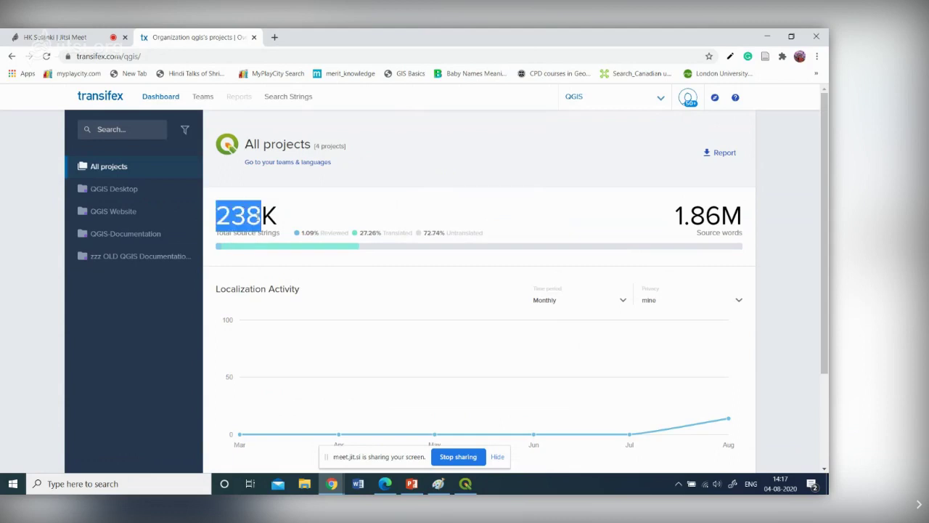
pyautogui.moveTo(672, 215); pyautogui.dragTo(741, 216)
pyautogui.click(739, 232)
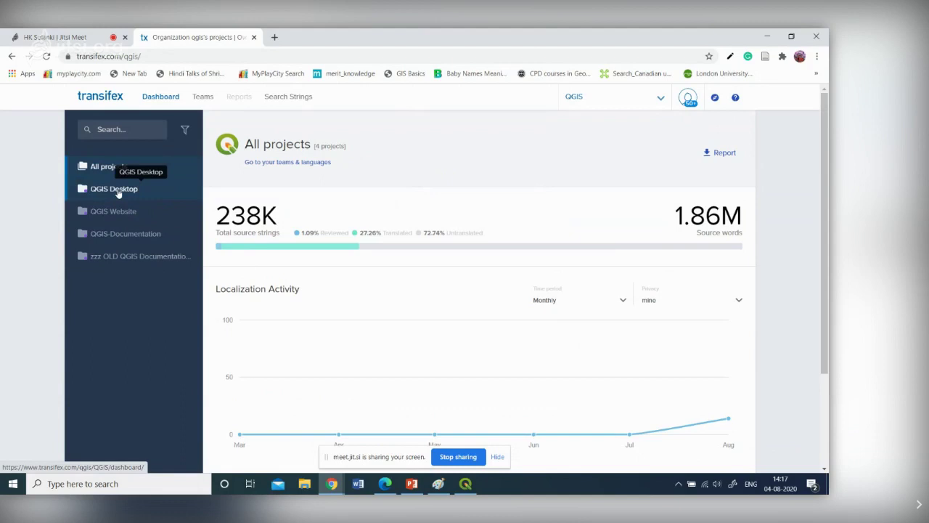
# - Review the localization activity and the Hindi translation progress across all QGIS projects
pyautogui.scroll(-3, 508, 226)
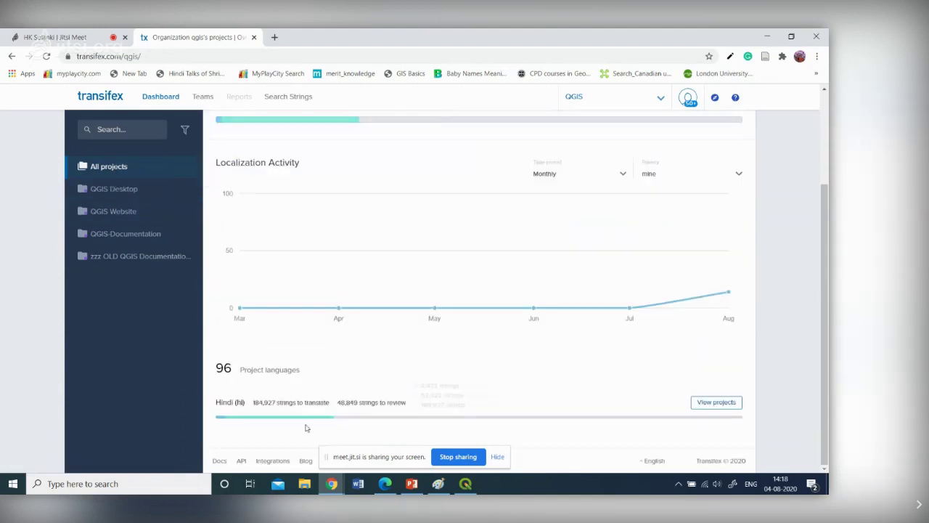
pyautogui.moveTo(309, 401)
pyautogui.scroll(3, 453, 353)
pyautogui.scroll(-3, 453, 353)
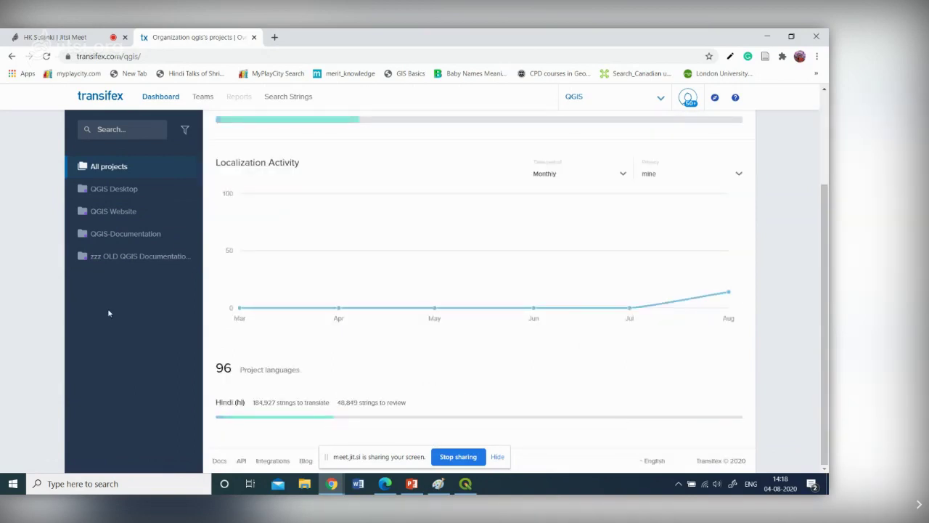
pyautogui.moveTo(722, 406)
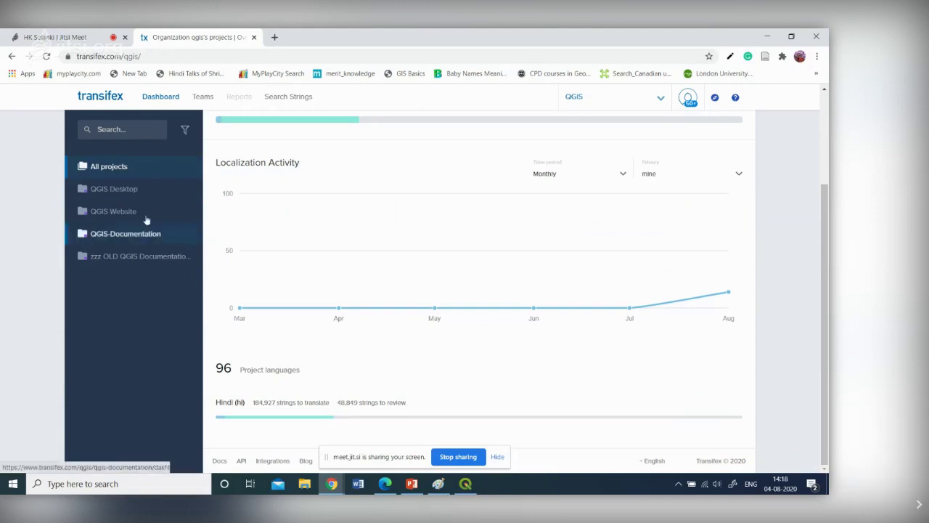
# - Open the QGIS Desktop project overview and review its source strings, localization activity and Hindi progress
pyautogui.click(119, 193)
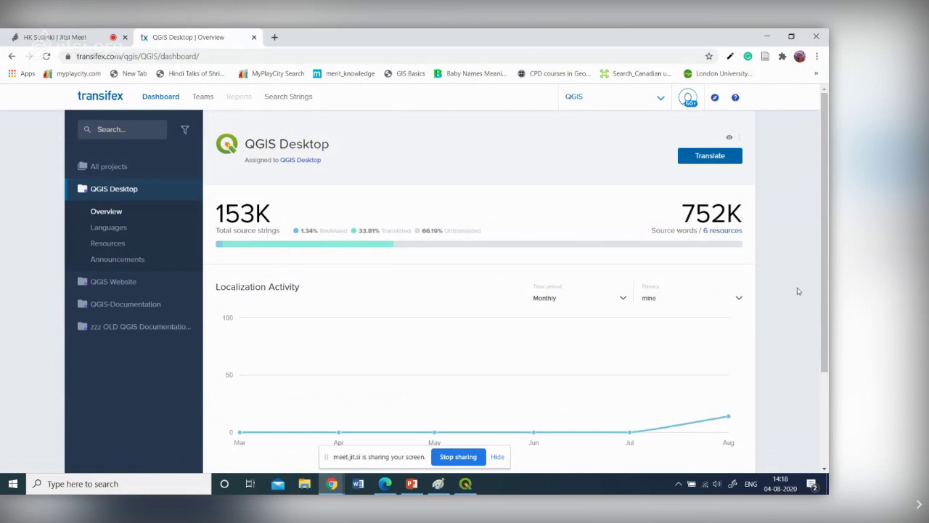
pyautogui.scroll(-1, 798, 291)
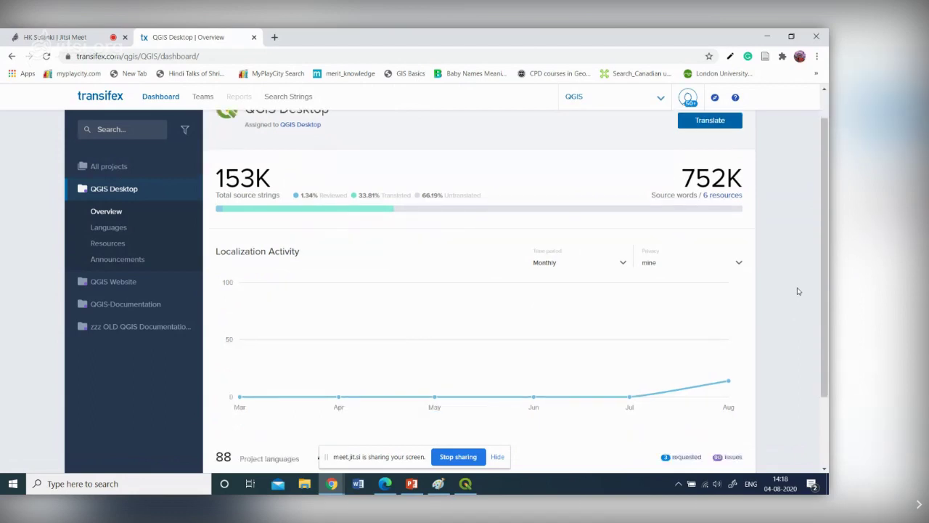
pyautogui.scroll(1, 797, 291)
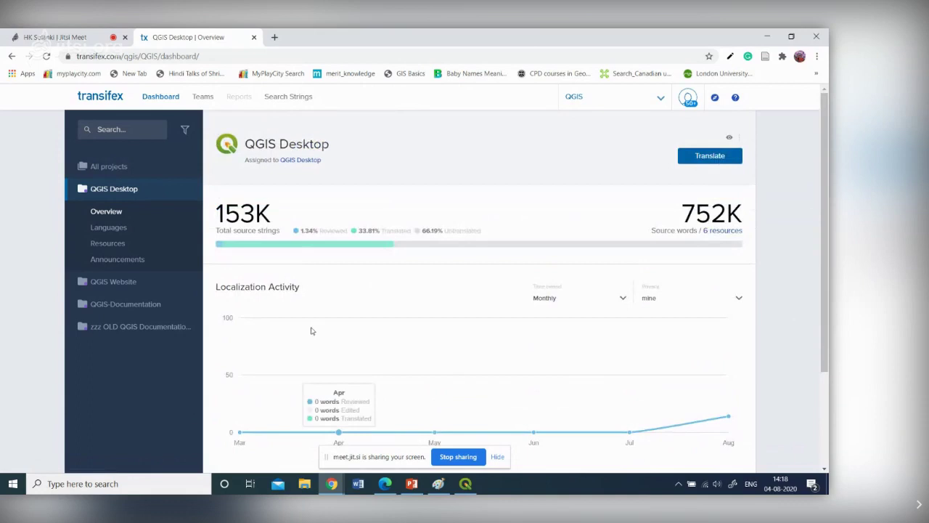
pyautogui.scroll(-2, 312, 330)
pyautogui.scroll(-2, 346, 341)
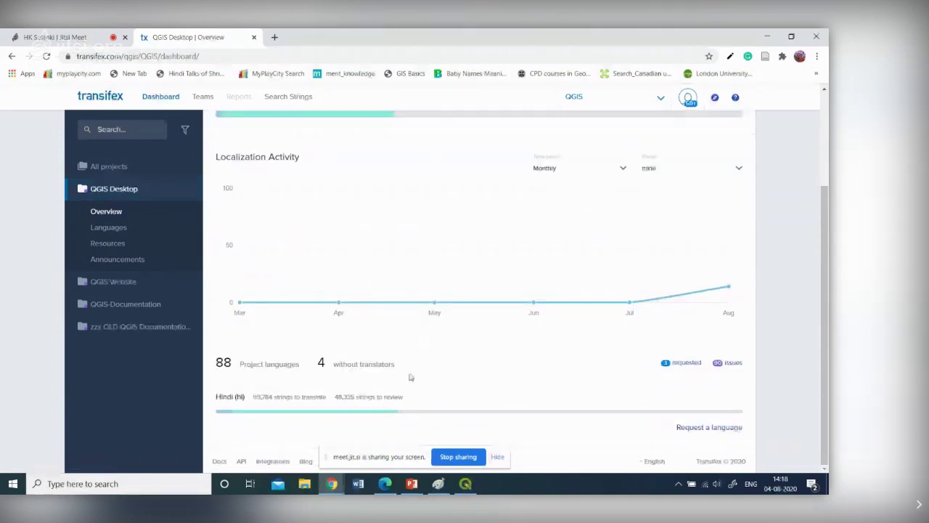
pyautogui.moveTo(221, 411)
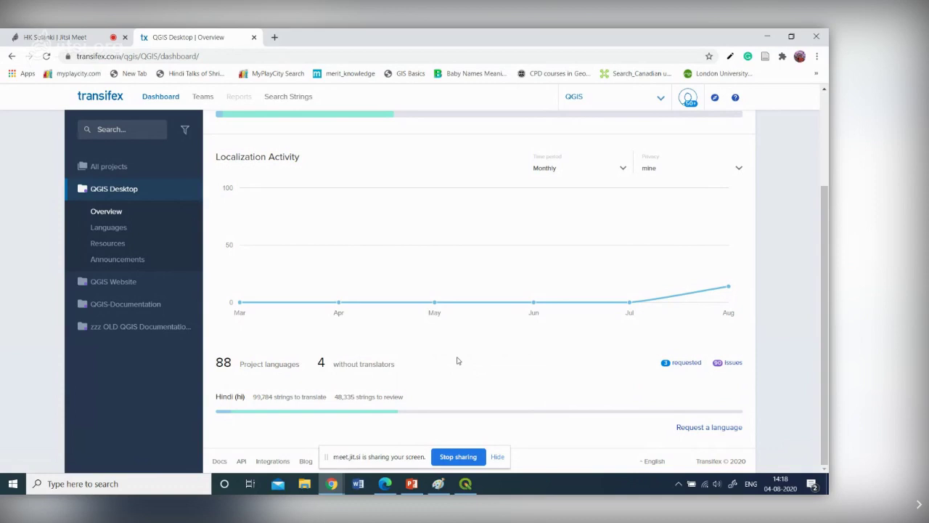
pyautogui.scroll(3, 457, 361)
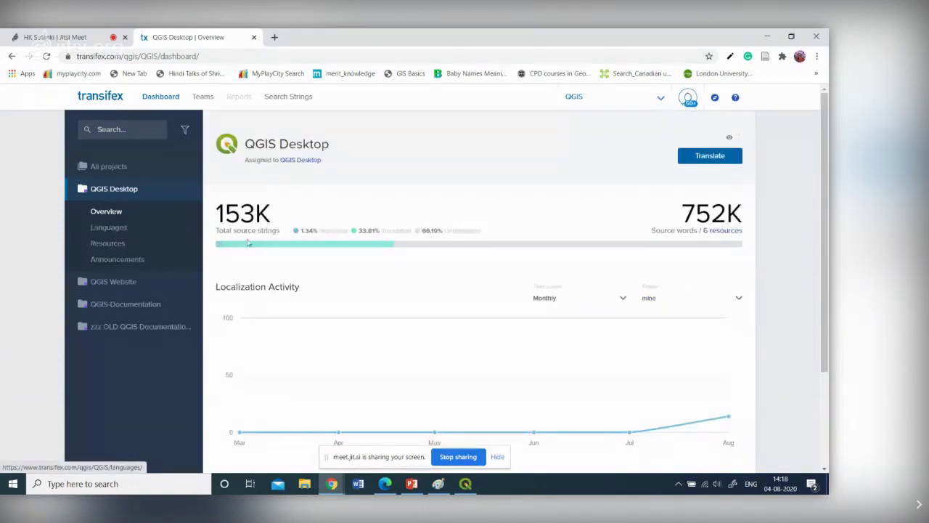
# - View the Hindi resources of the QGIS Desktop project and look through the whole resource list
pyautogui.scroll(-2, 247, 243)
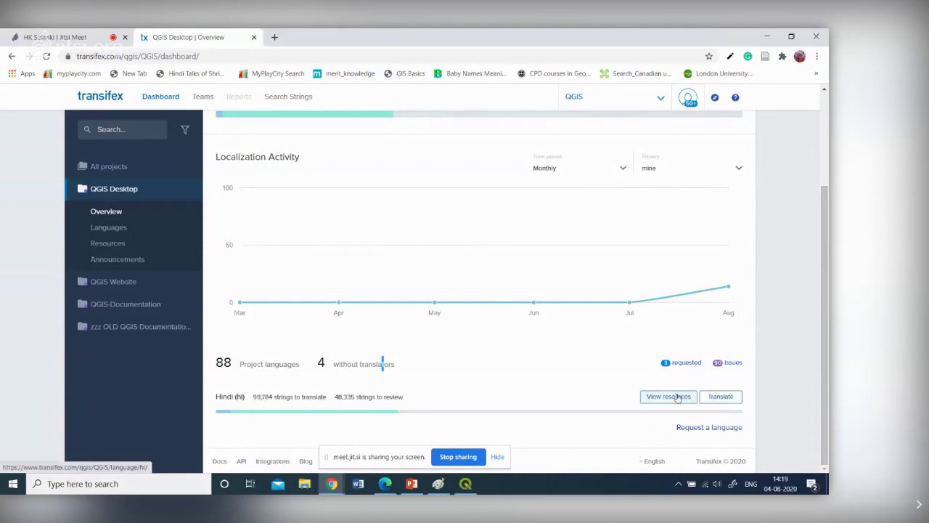
pyautogui.click(668, 396)
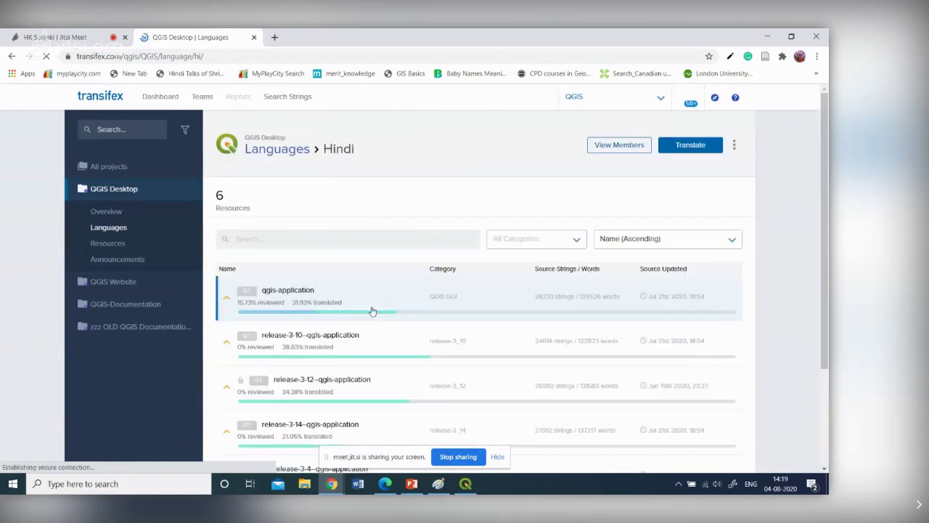
pyautogui.scroll(-2, 411, 382)
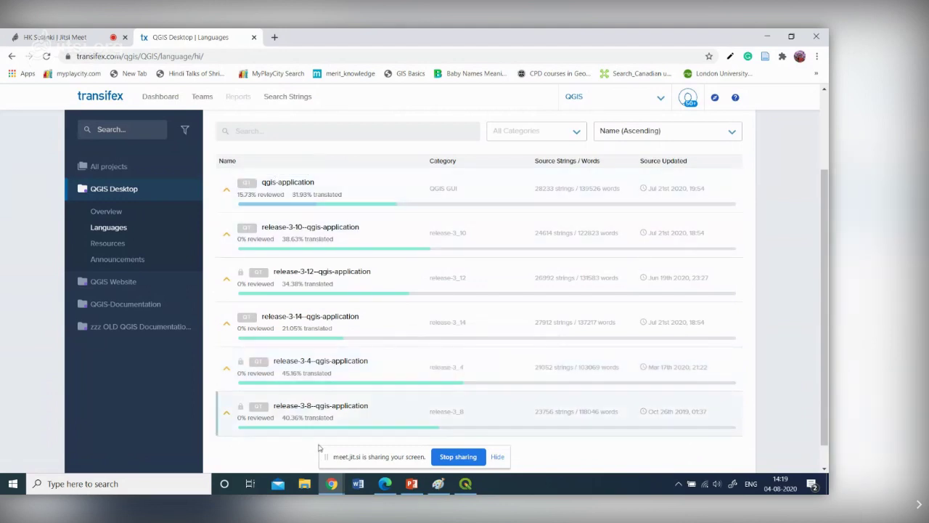
# - Open the details of the Hindi qgis-application resource, review its word and string totals and its download and upload options, and close them
pyautogui.click(283, 186)
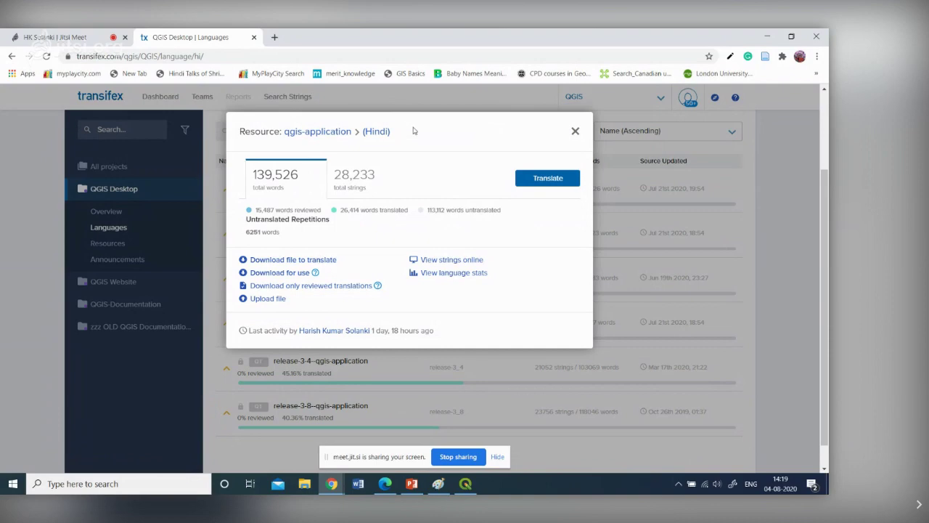
pyautogui.moveTo(410, 128); pyautogui.dragTo(458, 180)
pyautogui.click(431, 150)
pyautogui.moveTo(435, 132); pyautogui.dragTo(475, 202)
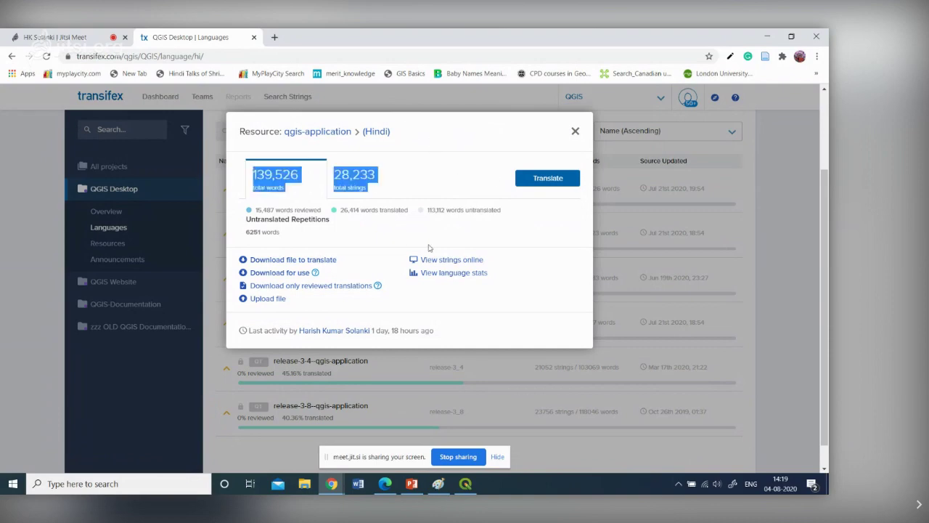
pyautogui.click(424, 168)
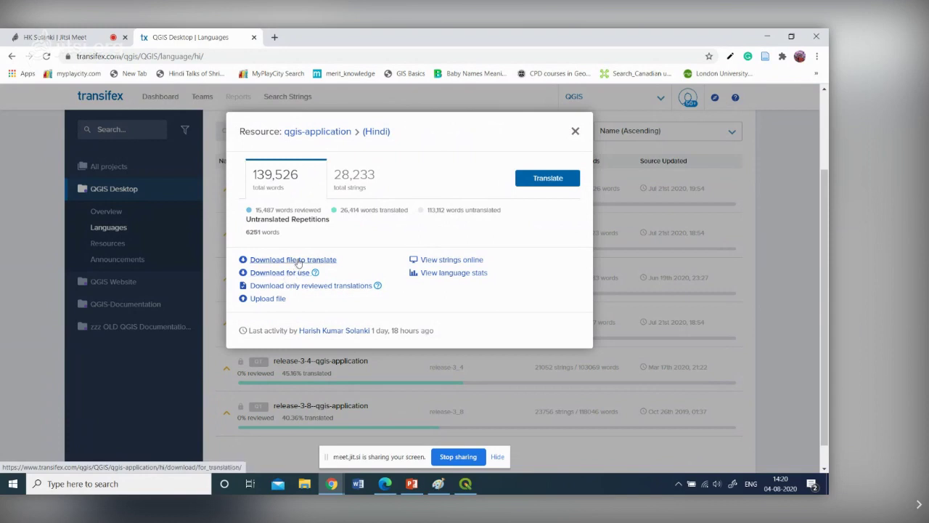
pyautogui.moveTo(315, 274)
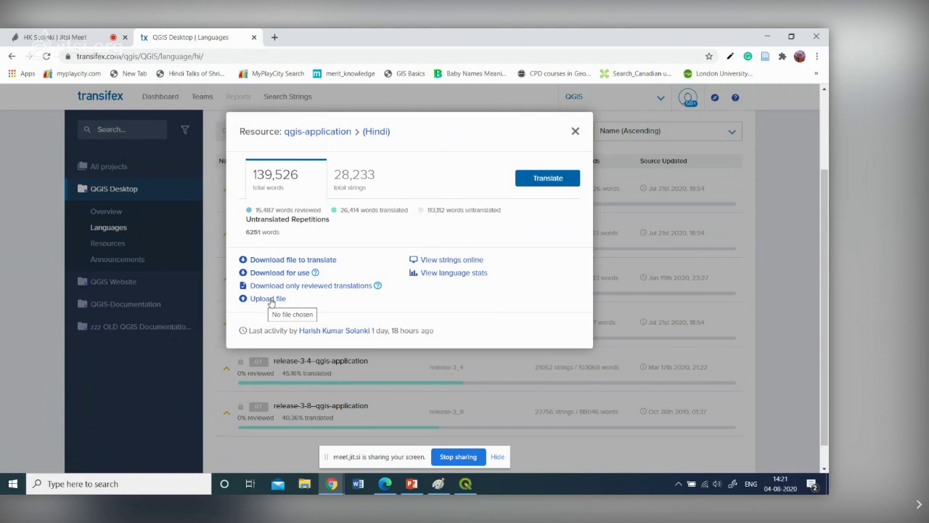
pyautogui.click(575, 131)
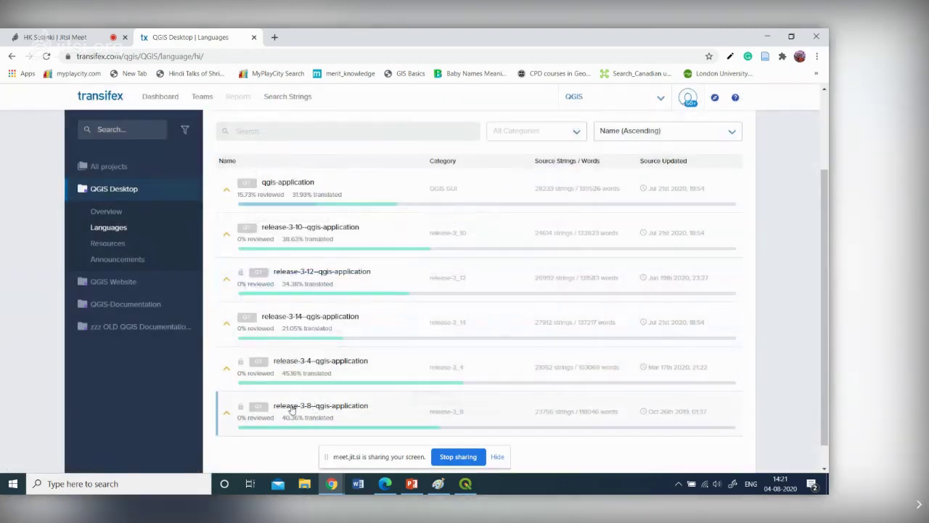
# - Open the Hindi qgis-application resource in the translation editor and return to the QGIS Desktop overview
pyautogui.click(281, 192)
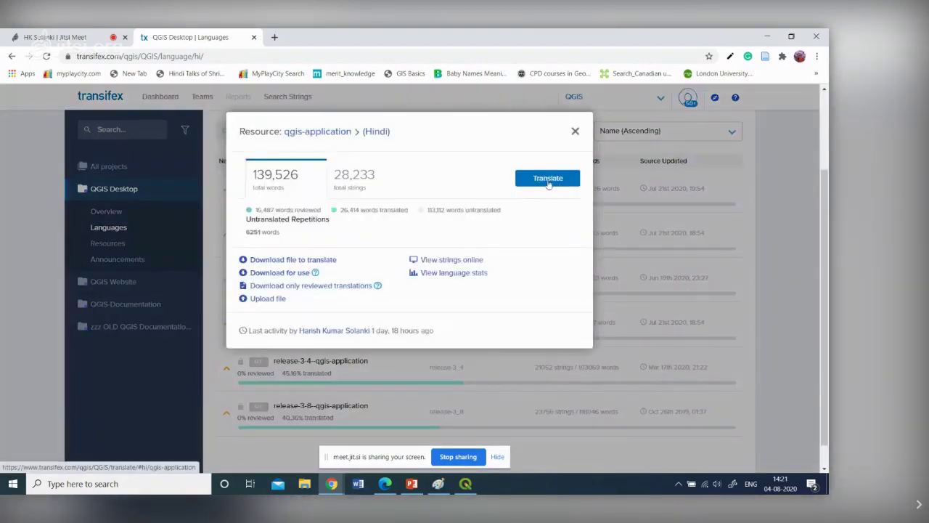
pyautogui.click(548, 180)
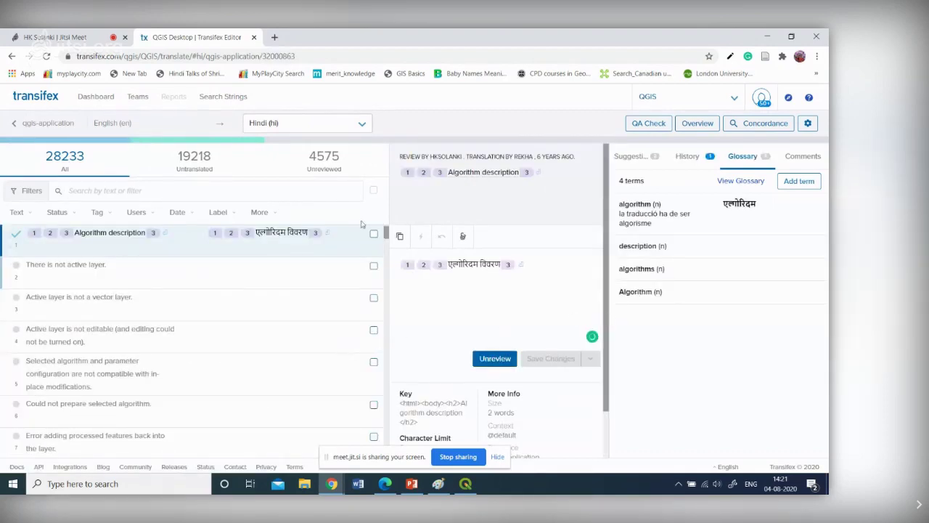
pyautogui.click(12, 57)
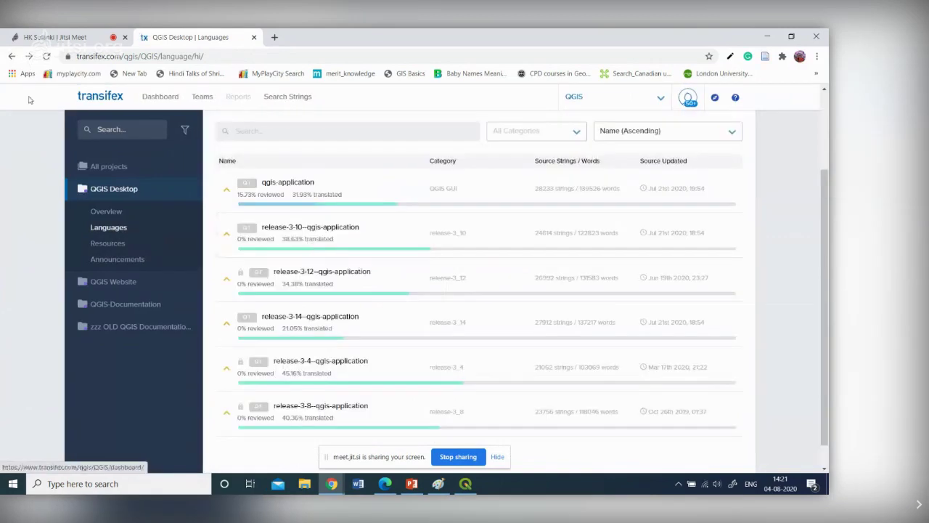
pyautogui.click(12, 56)
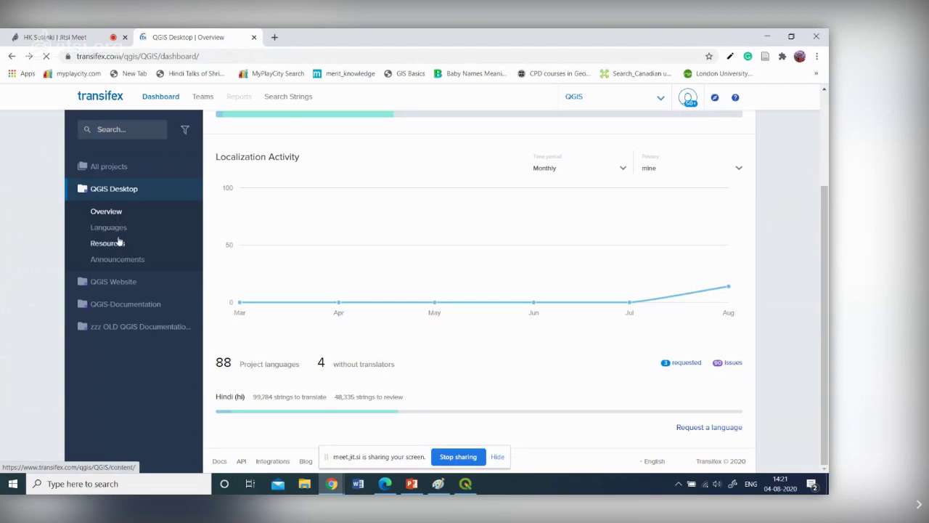
# - Open the QGIS Desktop languages list and find Hindi to check its reviewed and translated progress
pyautogui.click(109, 227)
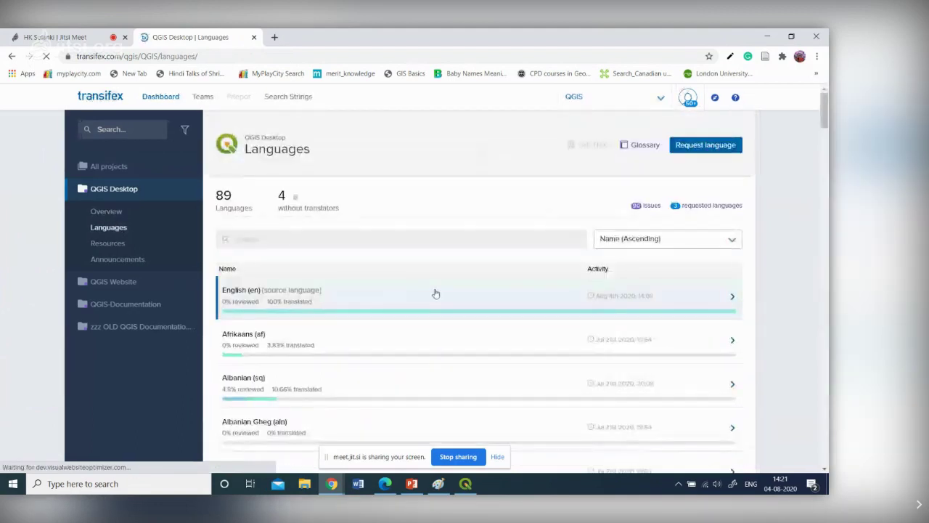
pyautogui.scroll(-1, 435, 293)
pyautogui.scroll(1, 436, 293)
pyautogui.scroll(-1, 435, 293)
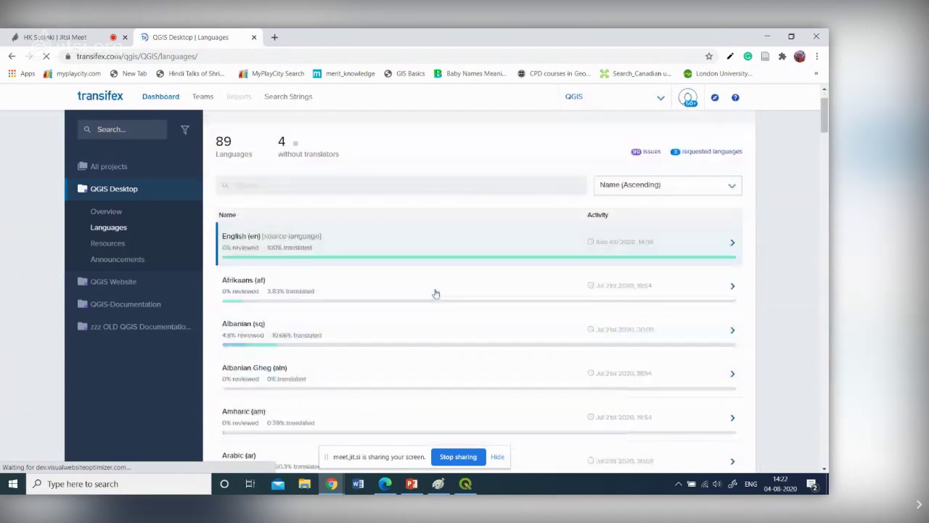
pyautogui.click(124, 234)
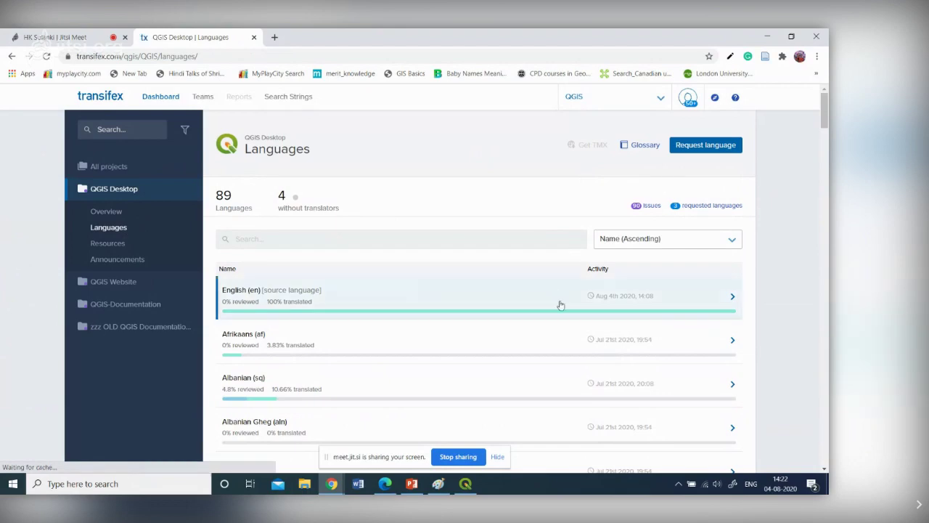
pyautogui.scroll(-1, 559, 303)
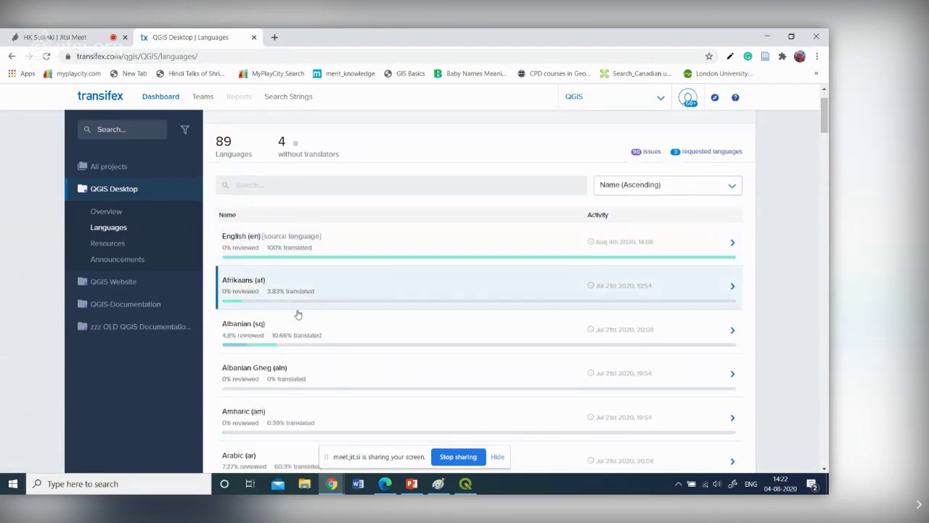
pyautogui.scroll(-10, 298, 314)
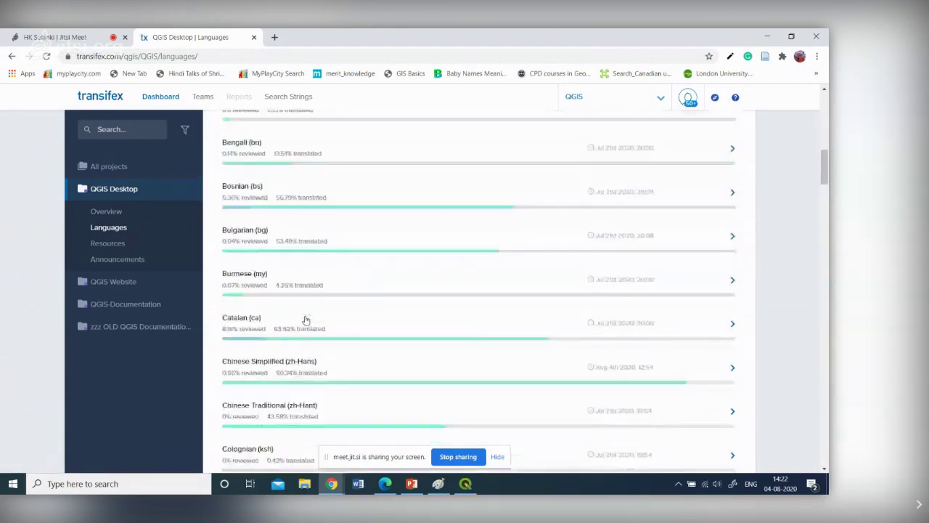
pyautogui.scroll(-8, 306, 320)
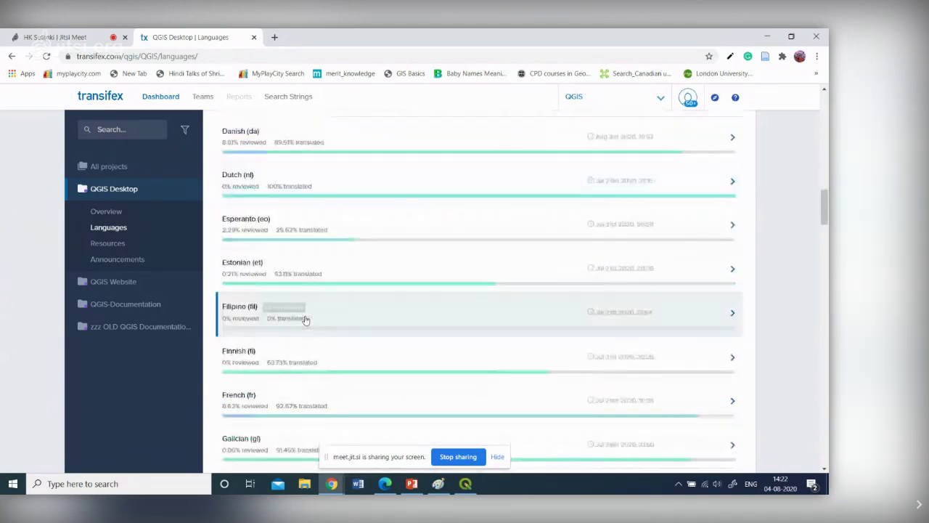
pyautogui.scroll(-3, 305, 320)
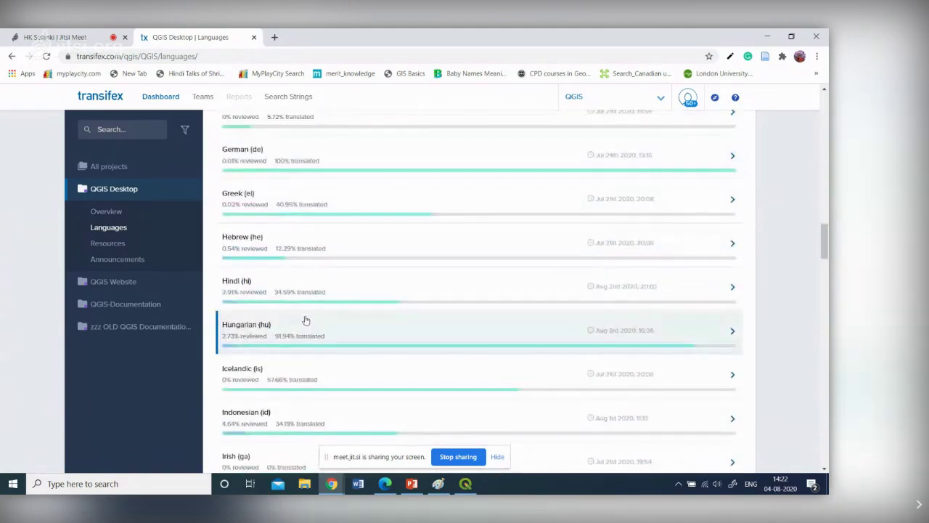
pyautogui.moveTo(231, 305)
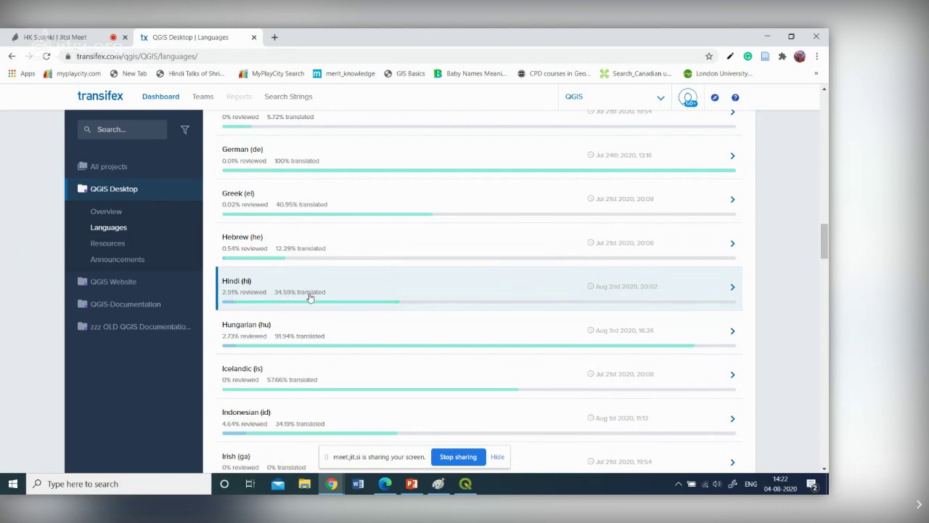
# - Open the Hindi language page from the languages list and review its resources
pyautogui.click(246, 289)
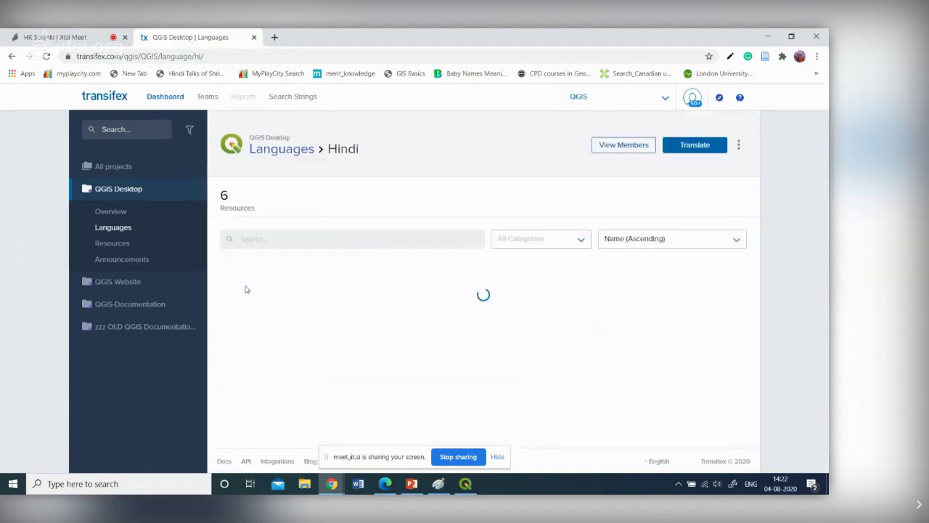
pyautogui.scroll(-3, 270, 228)
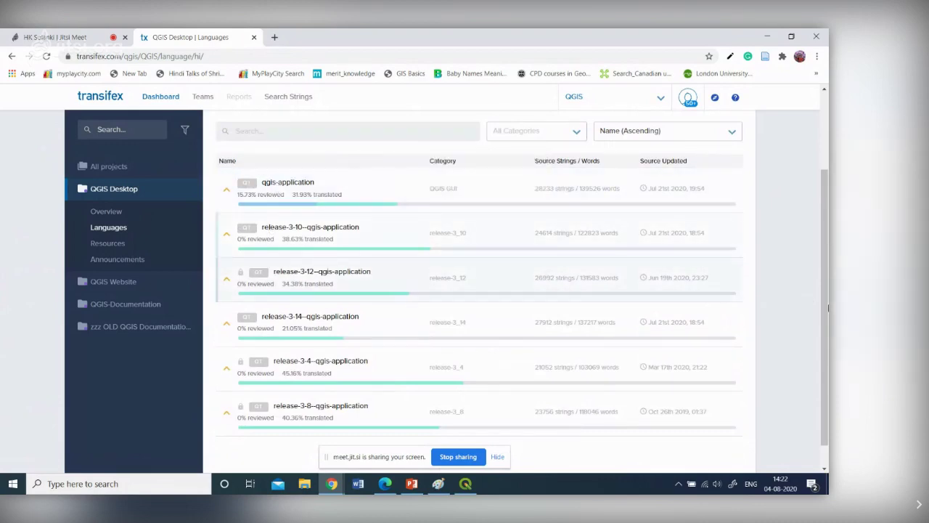
pyautogui.scroll(3, 828, 303)
pyautogui.scroll(1, 827, 303)
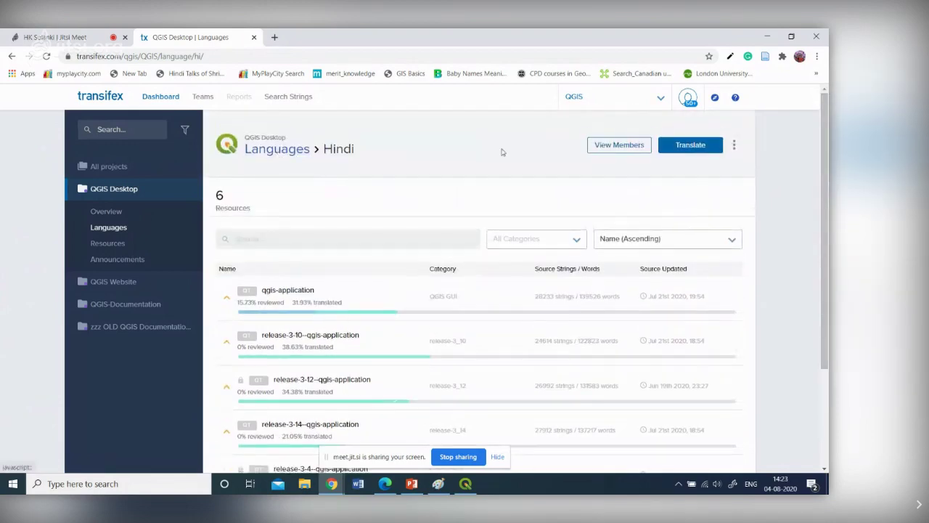
# - Start translating QGIS Desktop into Hindi, choose the qgis-application resource and check its total string count in the editor
pyautogui.click(699, 149)
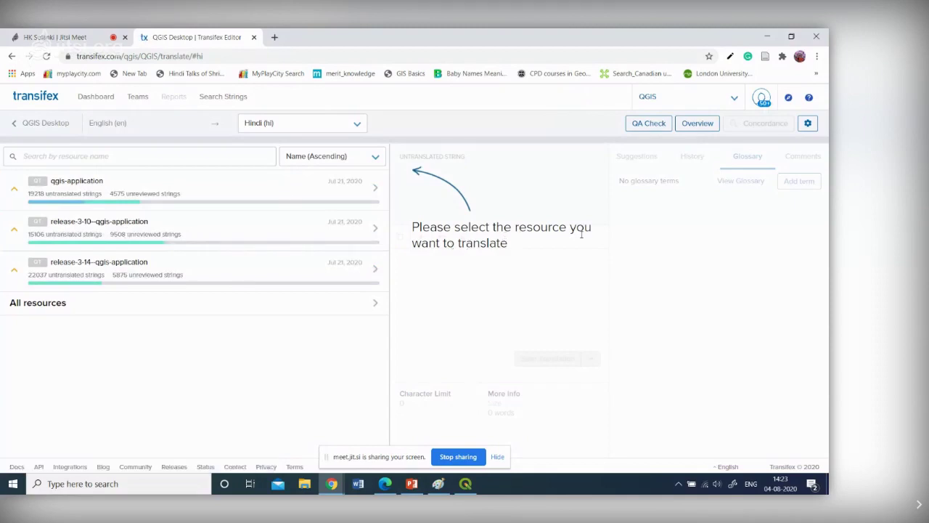
pyautogui.click(76, 189)
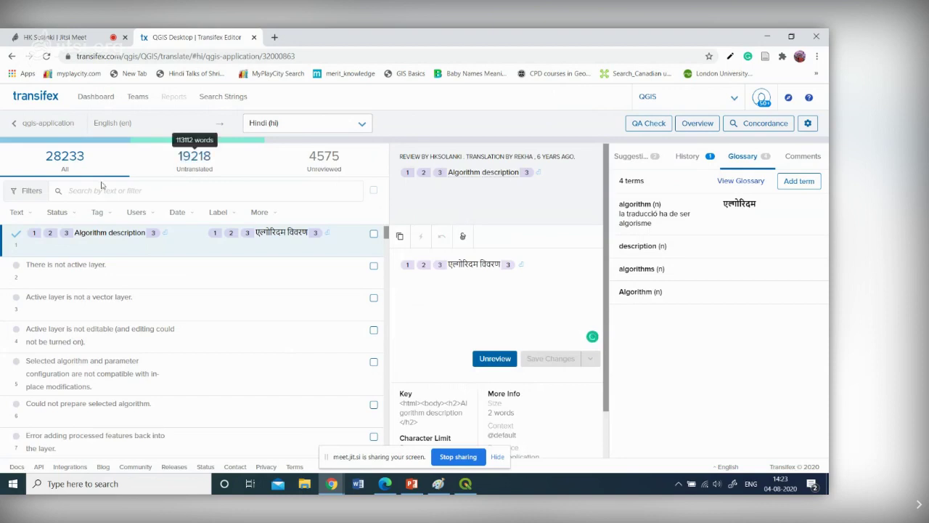
pyautogui.moveTo(66, 164)
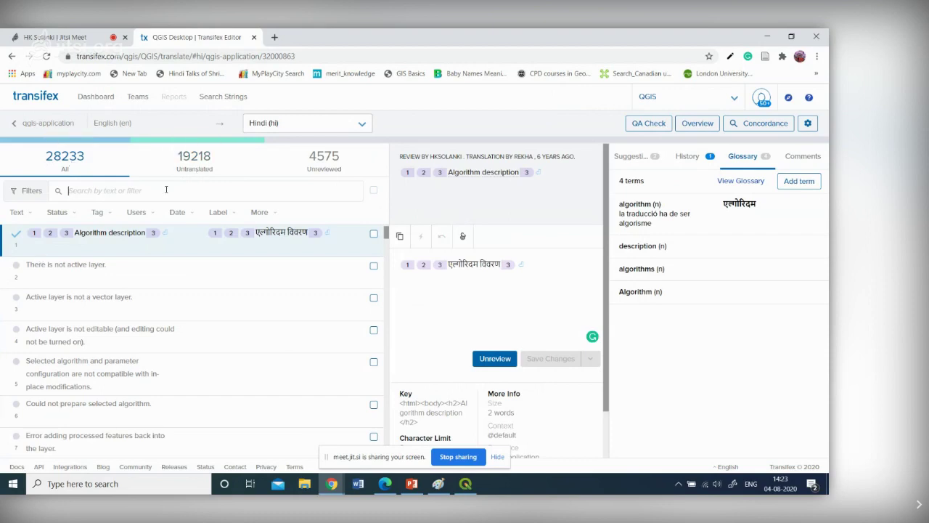
# - Filter to the untranslated strings, return to all strings and examine the status marks along the list
pyautogui.click(190, 168)
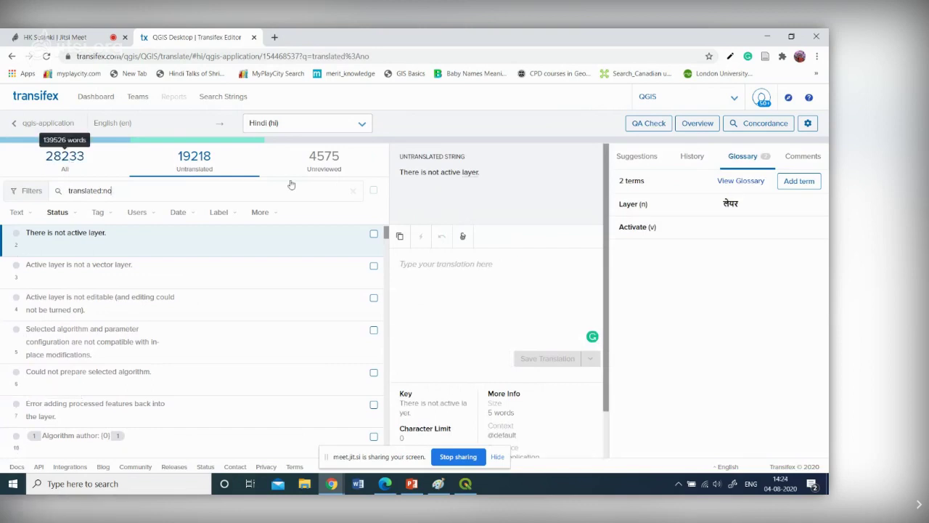
pyautogui.click(64, 160)
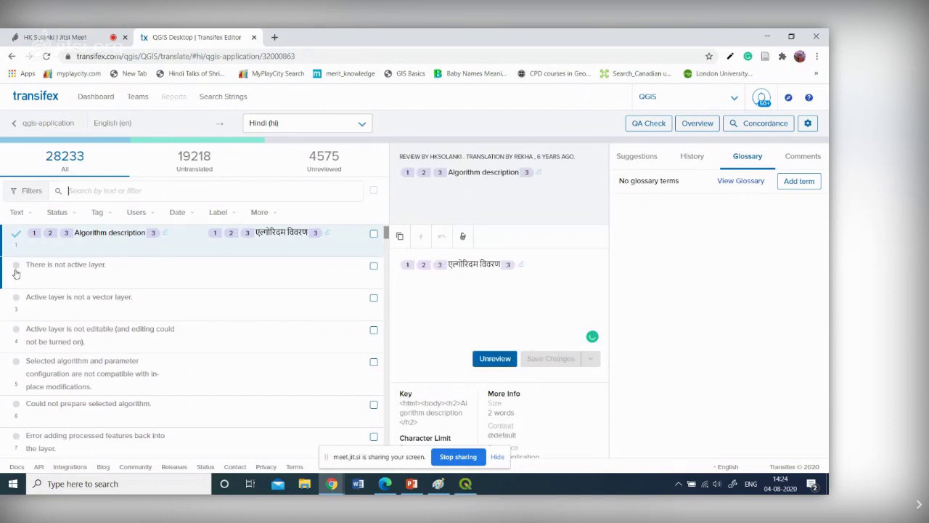
pyautogui.scroll(-3, 55, 347)
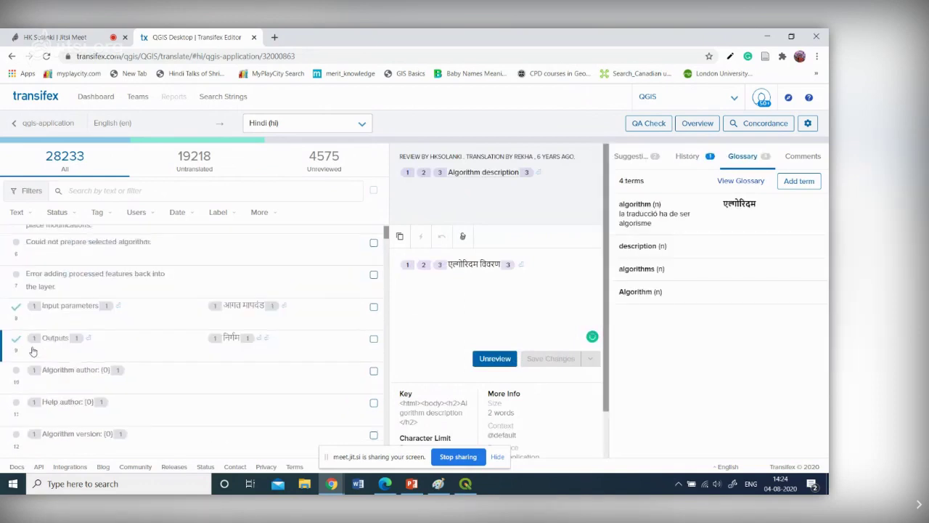
pyautogui.scroll(-2, 75, 378)
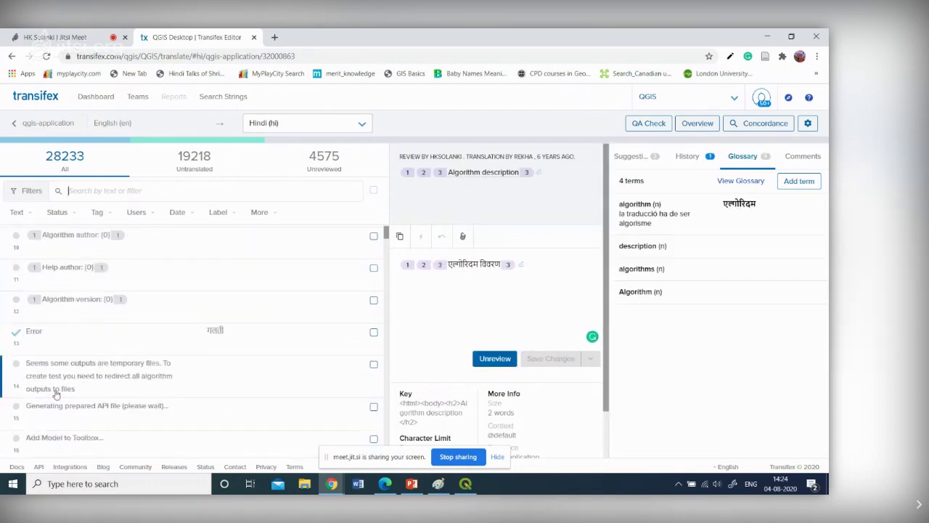
pyautogui.scroll(2, 215, 333)
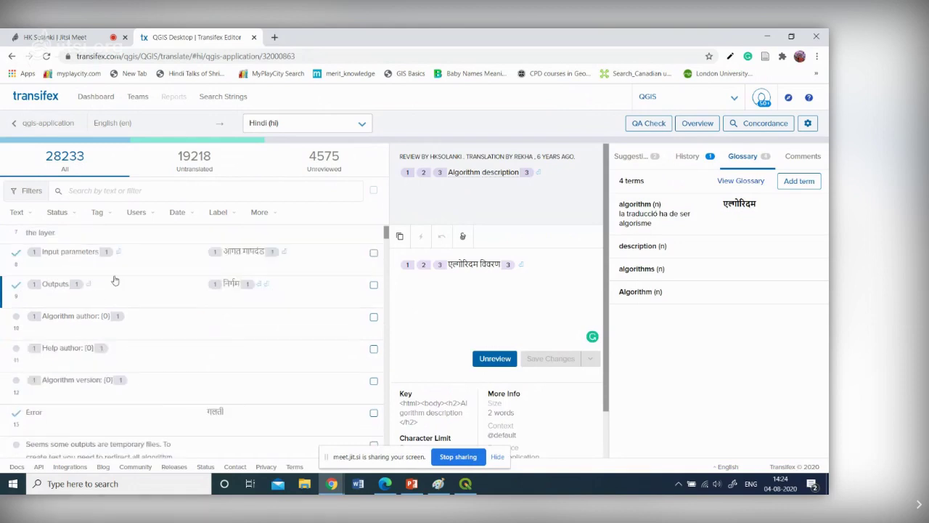
pyautogui.scroll(2, 246, 269)
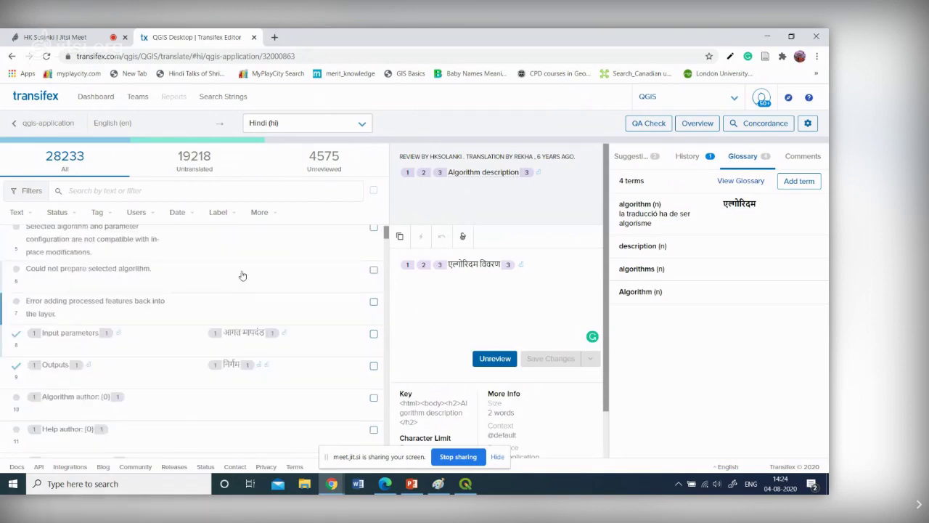
pyautogui.scroll(4, 203, 290)
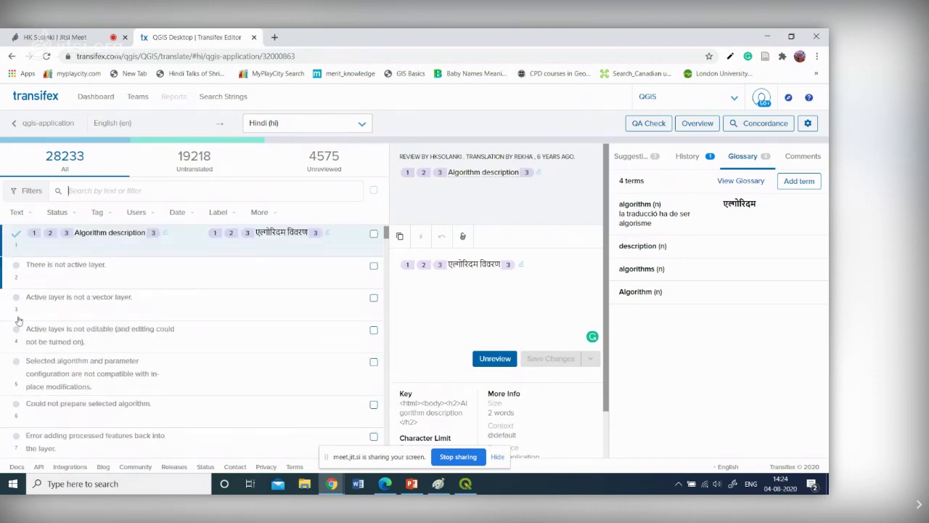
# - List only the unreviewed strings and look over the Tag and Users filter options without applying any
pyautogui.click(203, 195)
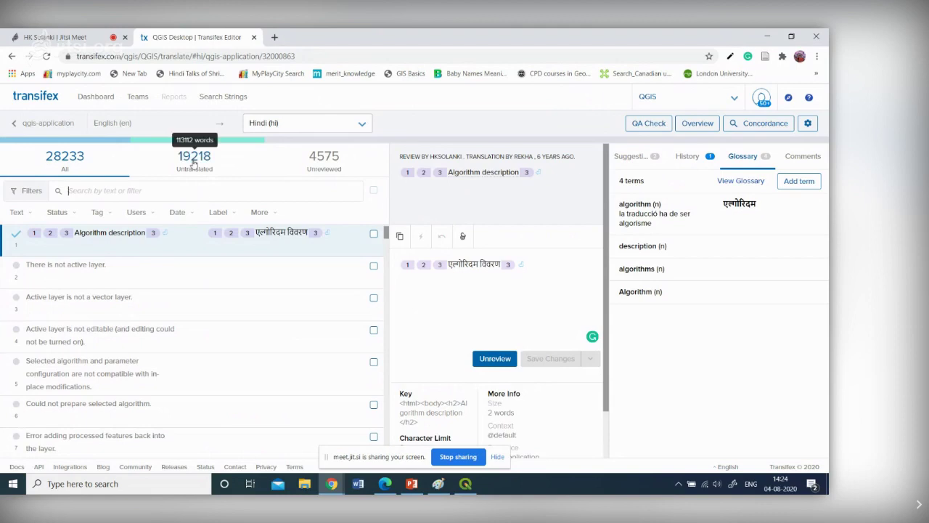
pyautogui.click(327, 165)
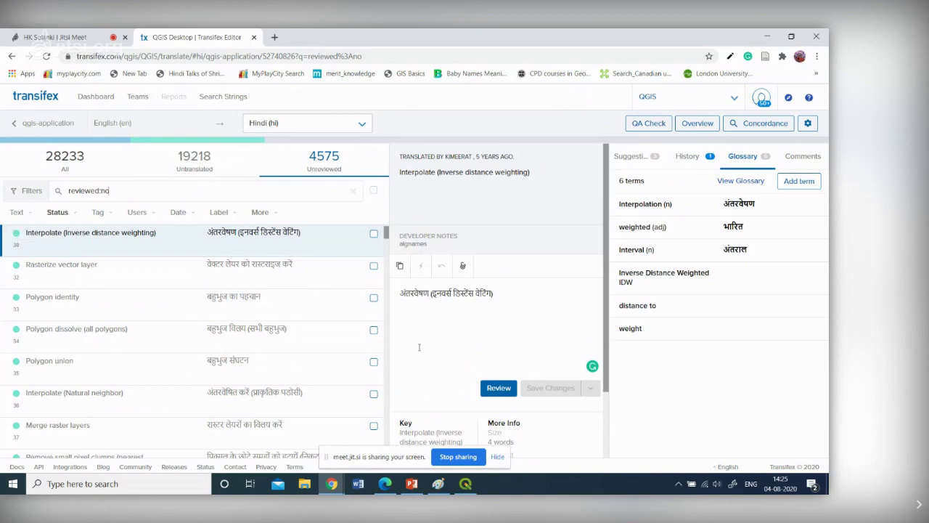
pyautogui.scroll(-1, 149, 315)
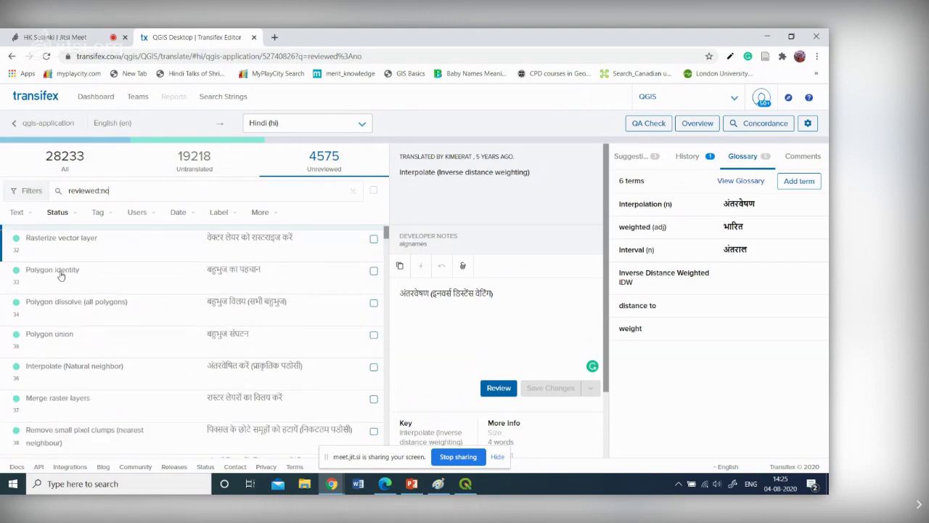
pyautogui.scroll(1, 61, 275)
pyautogui.click(109, 217)
pyautogui.click(153, 216)
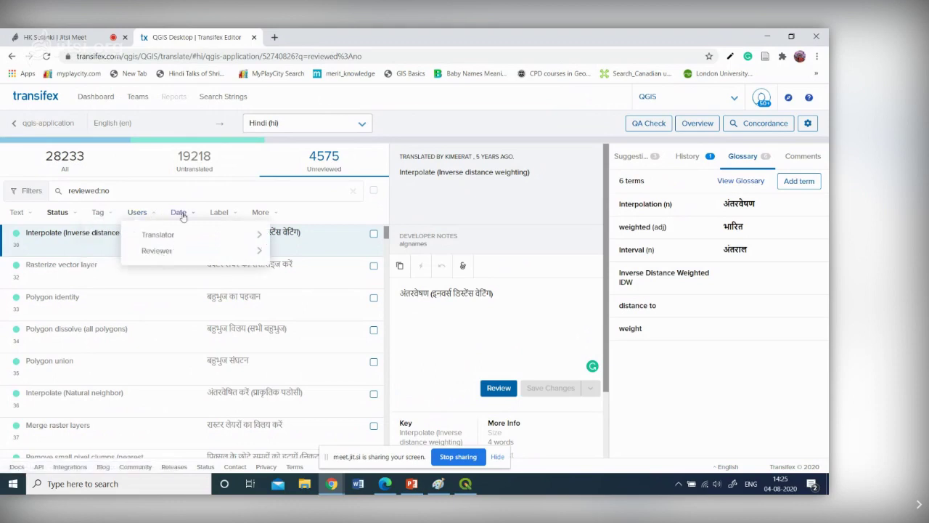
pyautogui.click(335, 192)
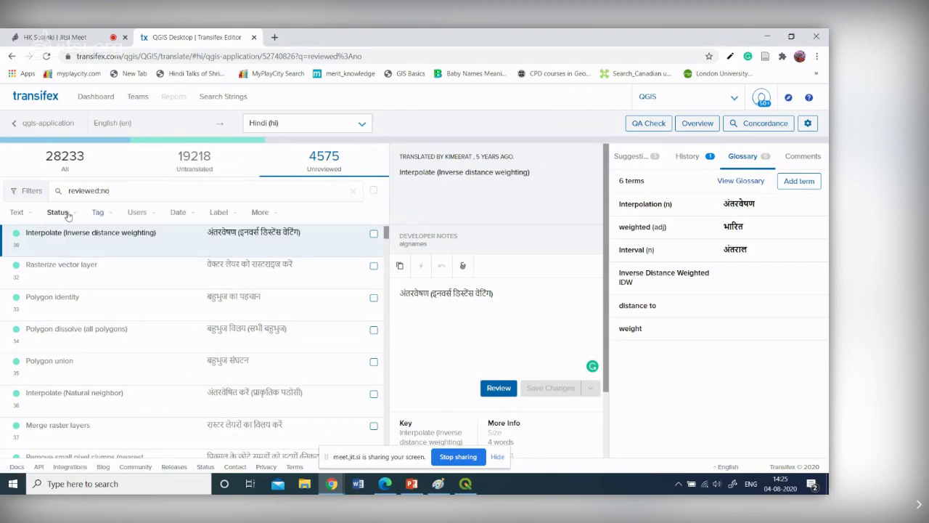
# - Change the string filter to reviewed:yes to list only the reviewed strings
pyautogui.click(120, 192)
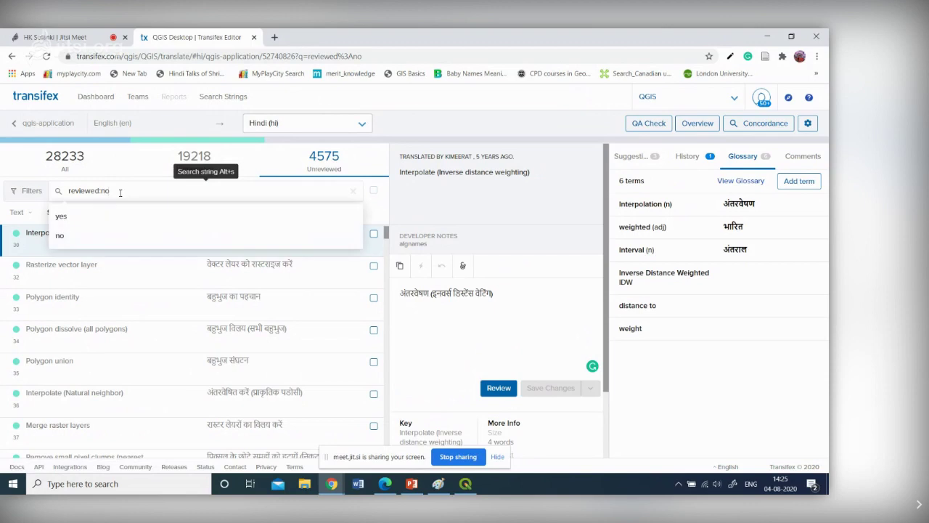
pyautogui.click(61, 217)
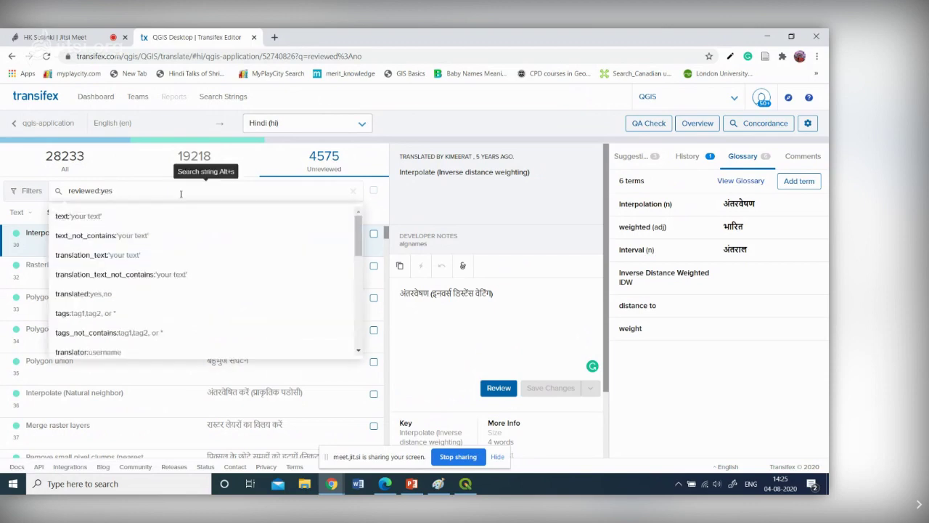
pyautogui.click(447, 191)
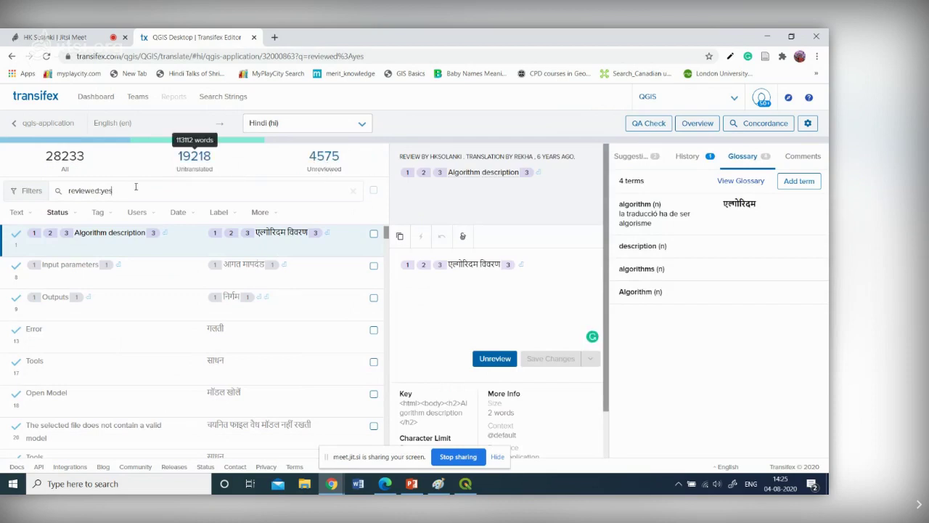
# - Switch to the unreviewed strings and replace the filter value so that it reads reviewed:yes
pyautogui.click(329, 167)
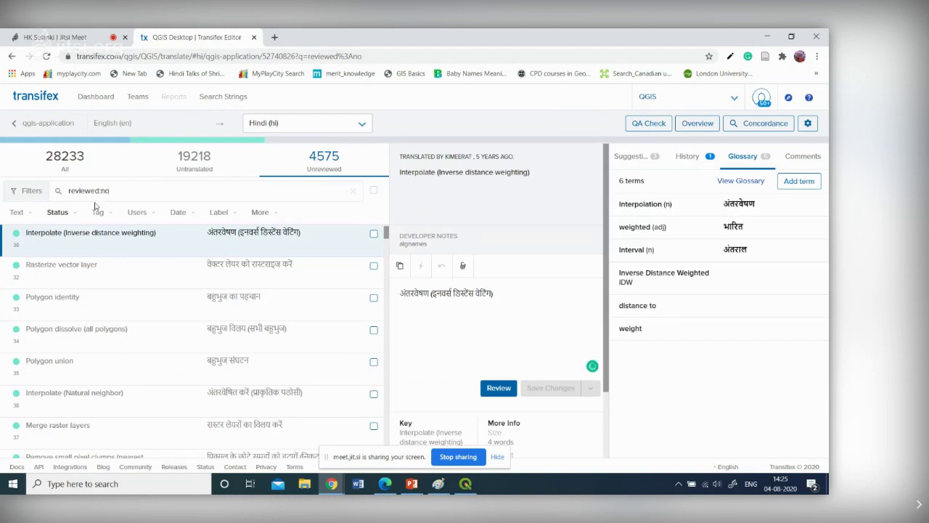
pyautogui.click(118, 191)
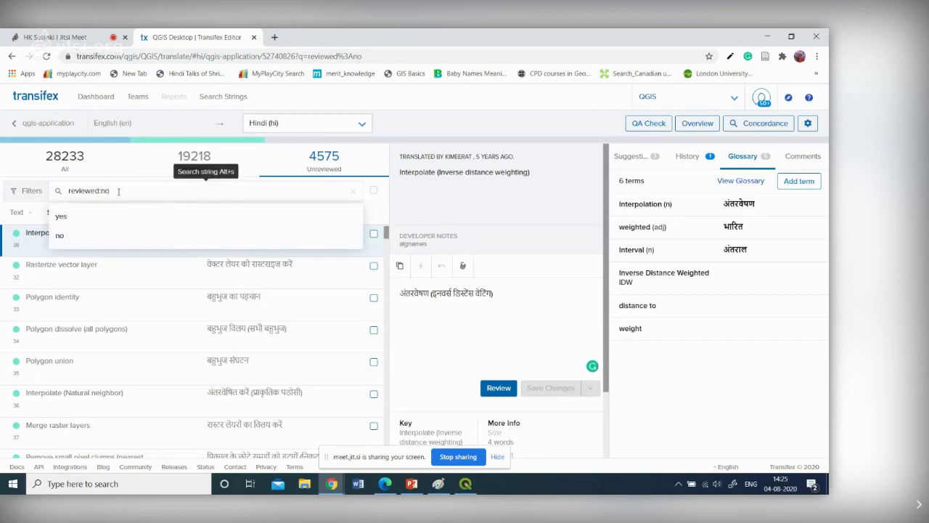
pyautogui.press('BackSpace')
pyautogui.press('BackSpace')
pyautogui.click(61, 216)
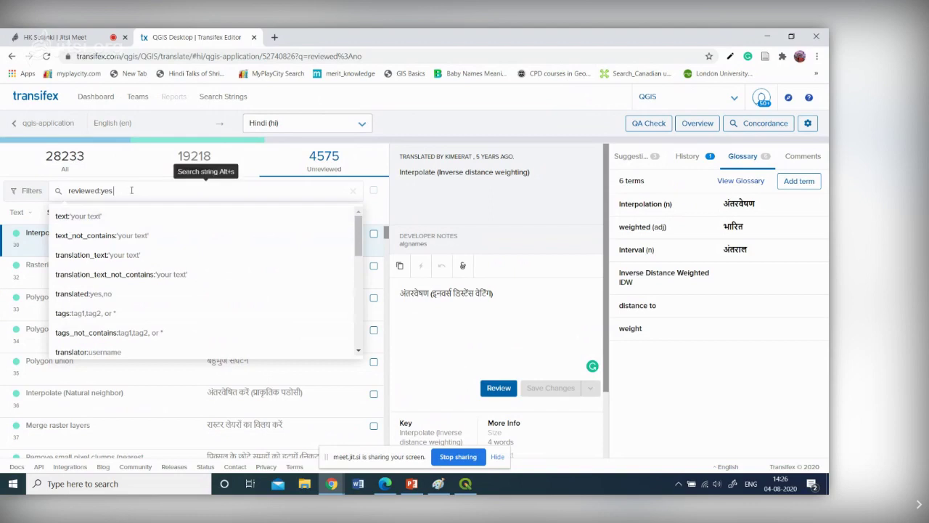
pyautogui.press('Return')
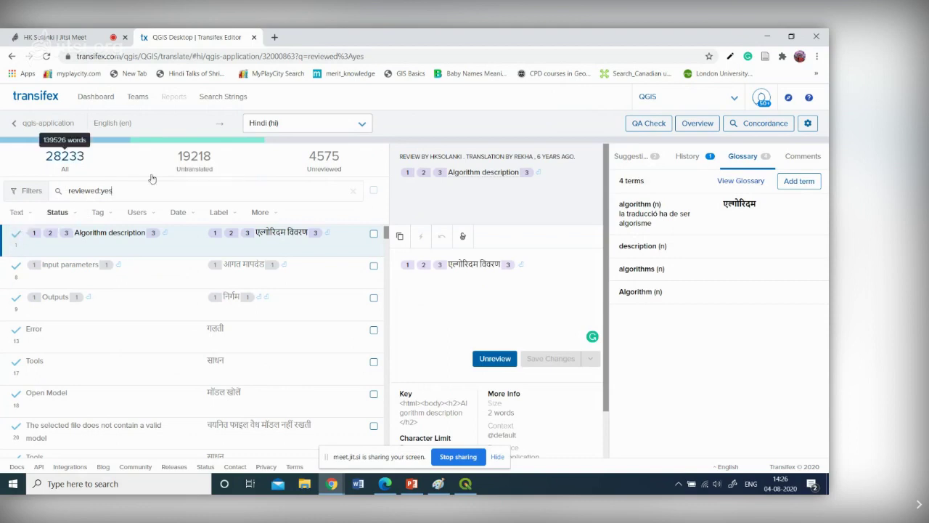
# - View the untranslated and unreviewed lists, set the filter to reviewed:yes and look through the reviewed Hindi translations
pyautogui.click(204, 165)
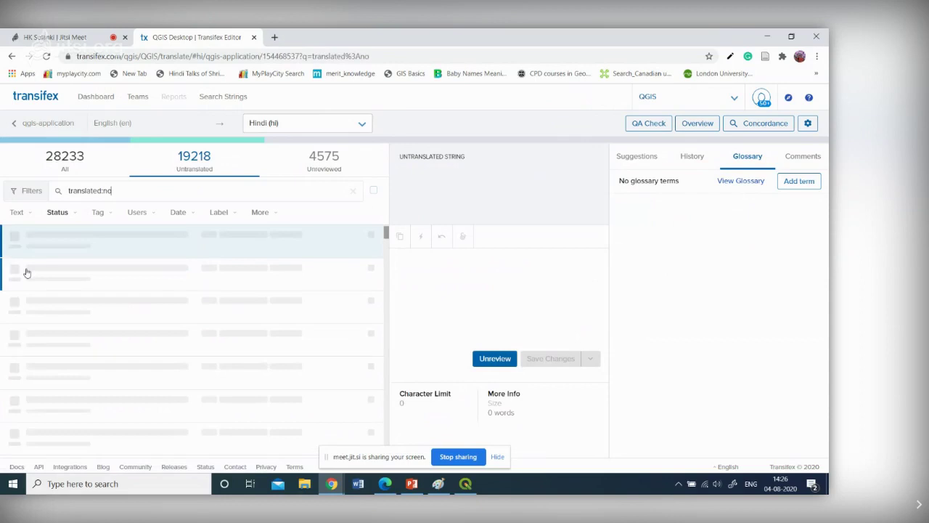
pyautogui.click(320, 166)
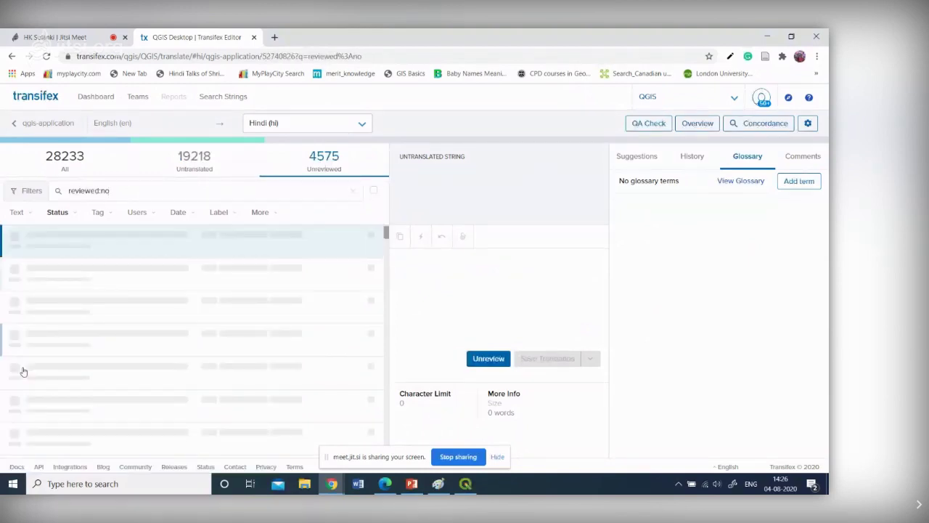
pyautogui.click(114, 190)
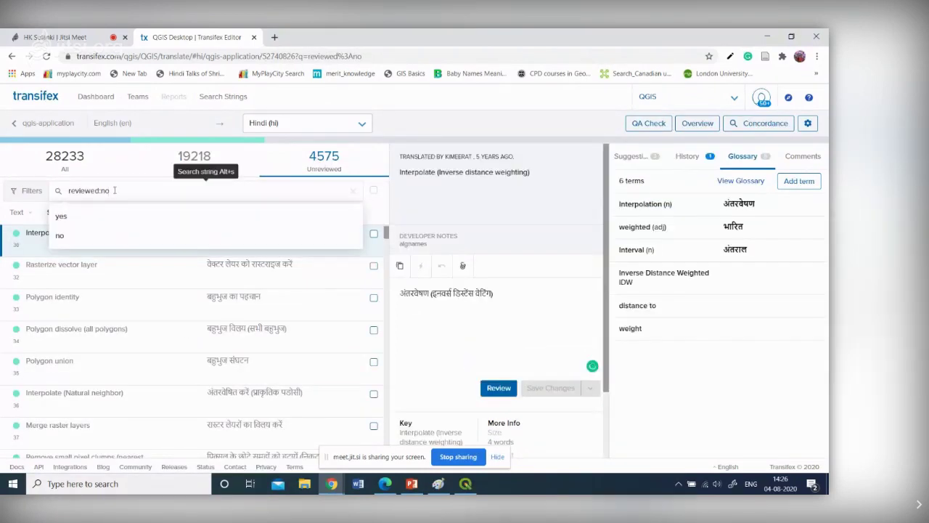
pyautogui.press('BackSpace')
pyautogui.press('BackSpace')
pyautogui.write('yes')
pyautogui.press('Return')
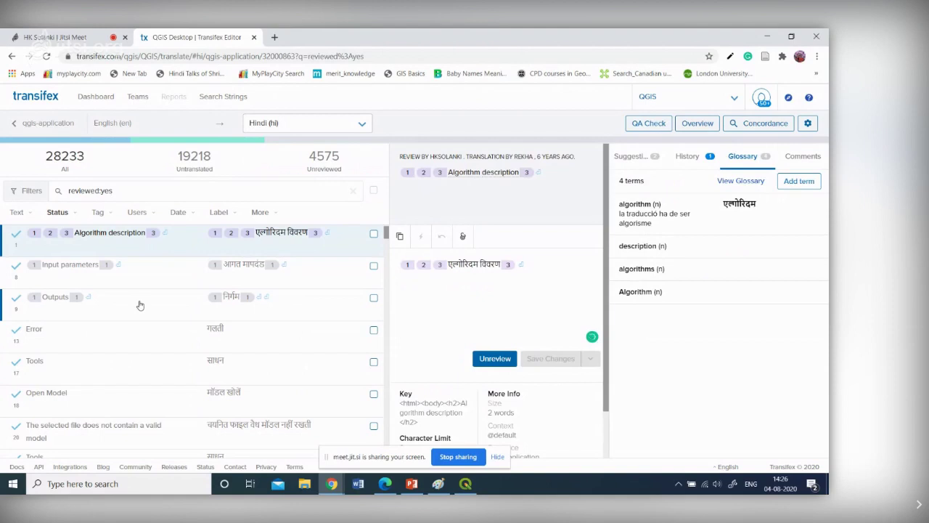
pyautogui.scroll(-1, 191, 305)
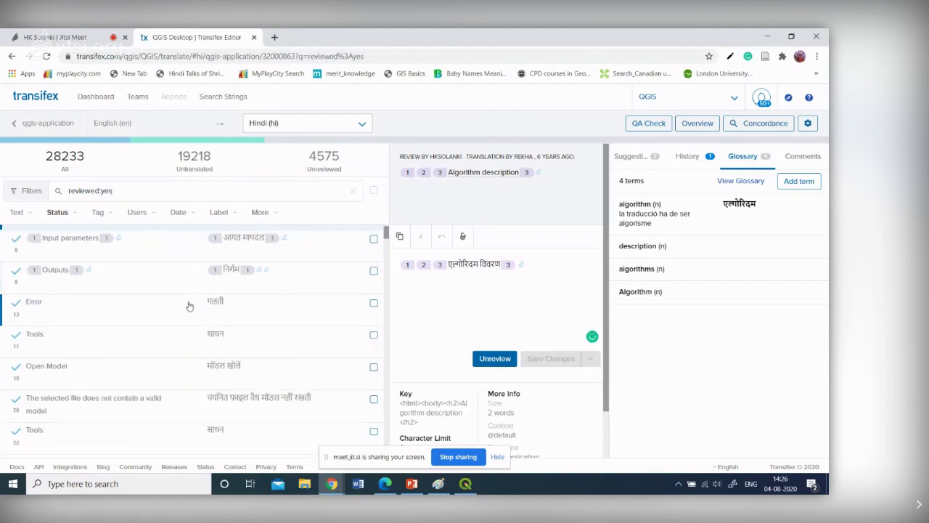
pyautogui.scroll(-4, 189, 305)
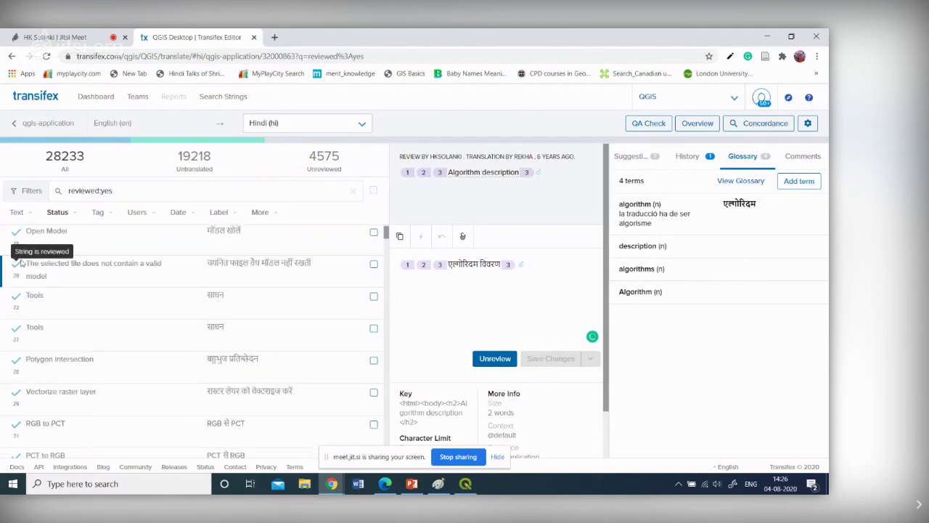
pyautogui.scroll(-8, 172, 353)
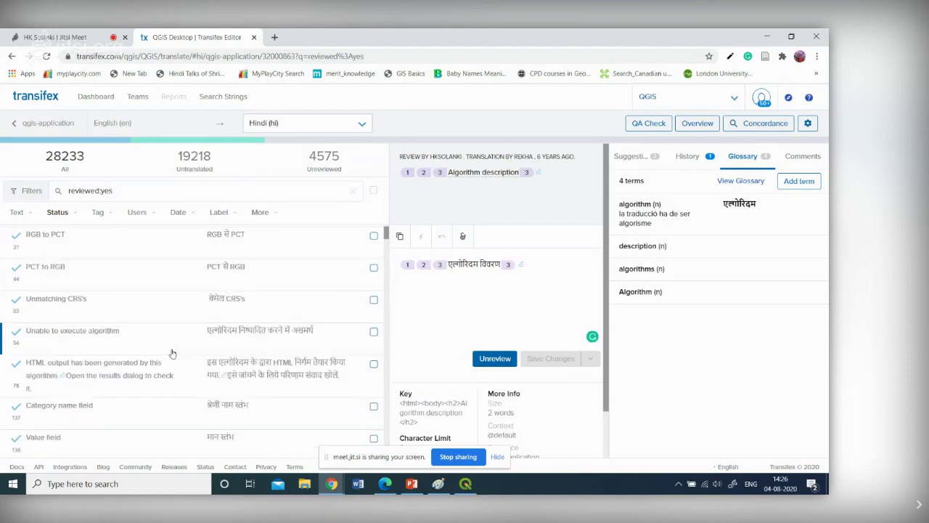
pyautogui.scroll(-2, 172, 353)
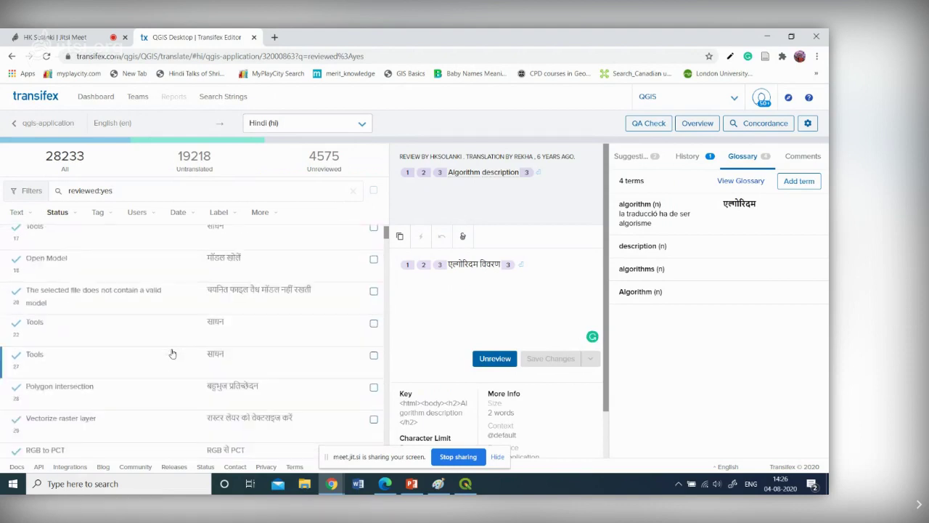
# - List the untranslated strings, view "Active layer is not a vector layer." and open "There is not active layer." for translation
pyautogui.click(198, 166)
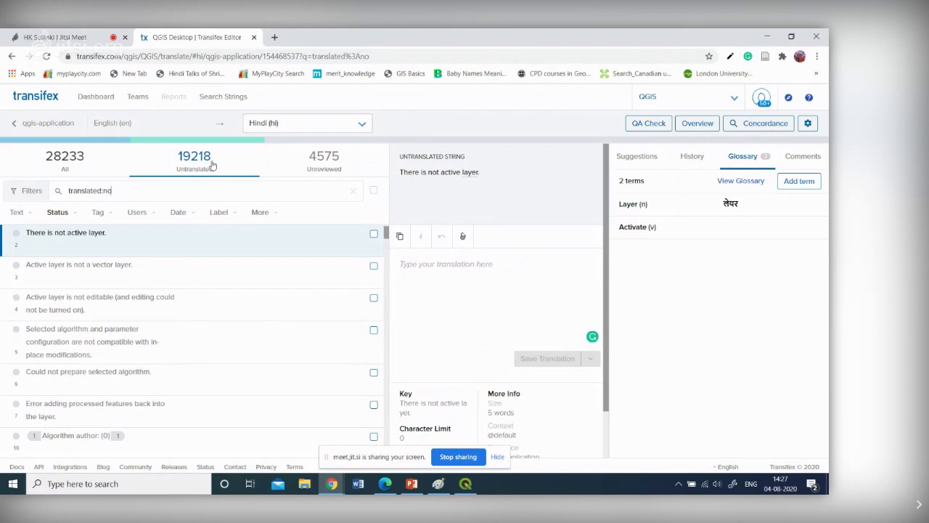
pyautogui.click(72, 269)
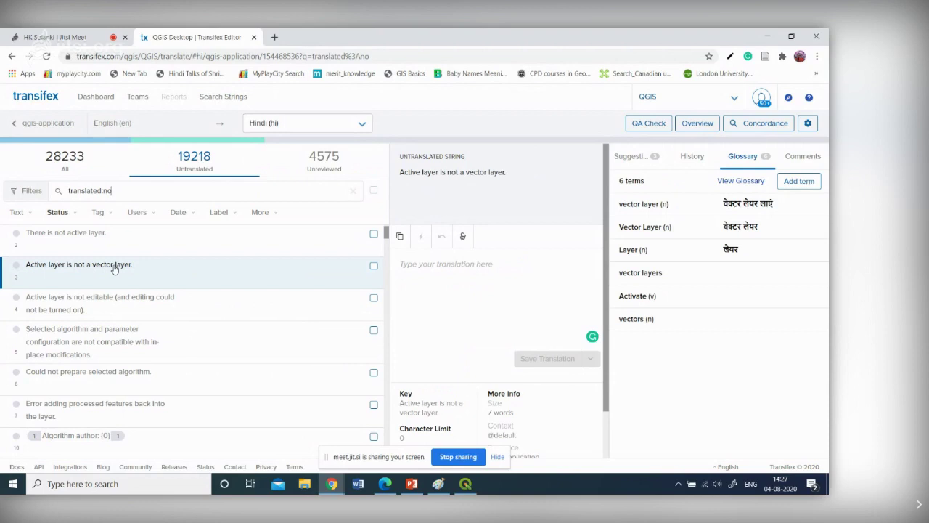
pyautogui.click(78, 235)
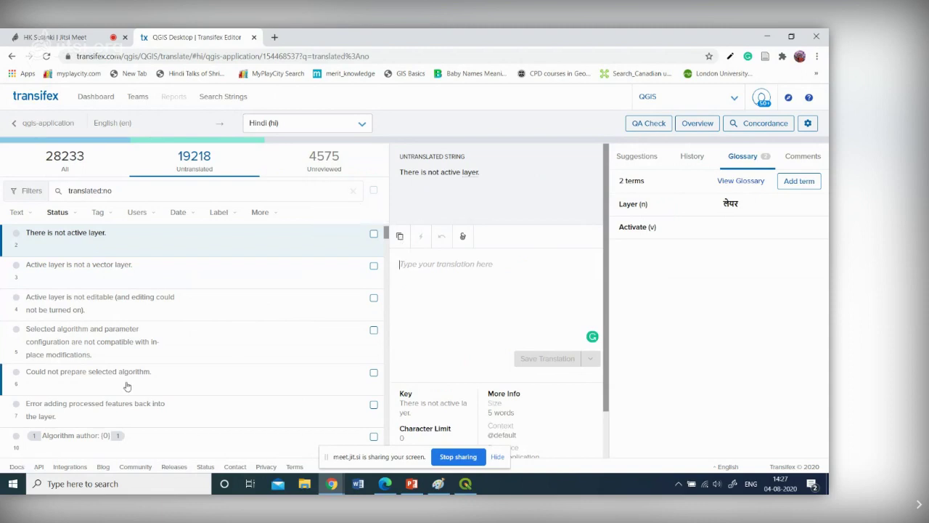
# - Look through the untranslated strings further down the list while keeping "There is not active layer." open
pyautogui.scroll(-1, 154, 381)
pyautogui.scroll(-3, 154, 381)
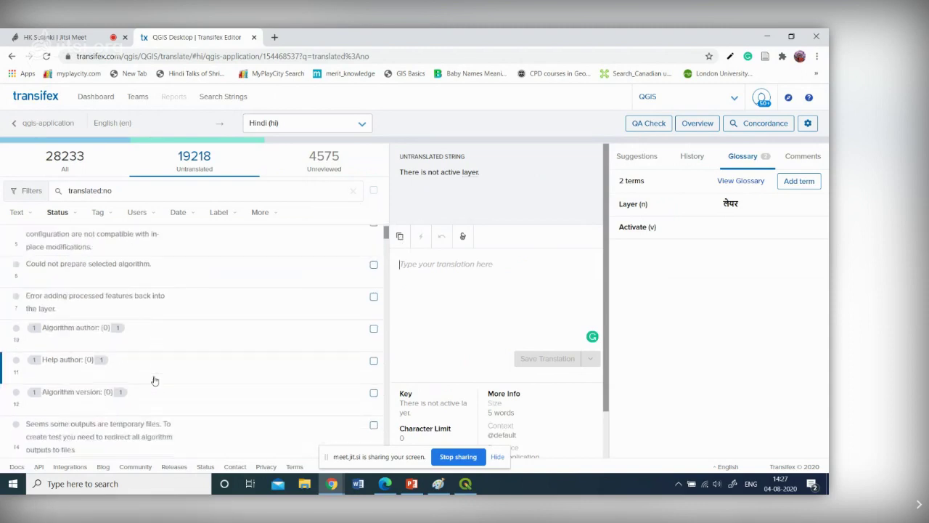
pyautogui.scroll(-2, 179, 373)
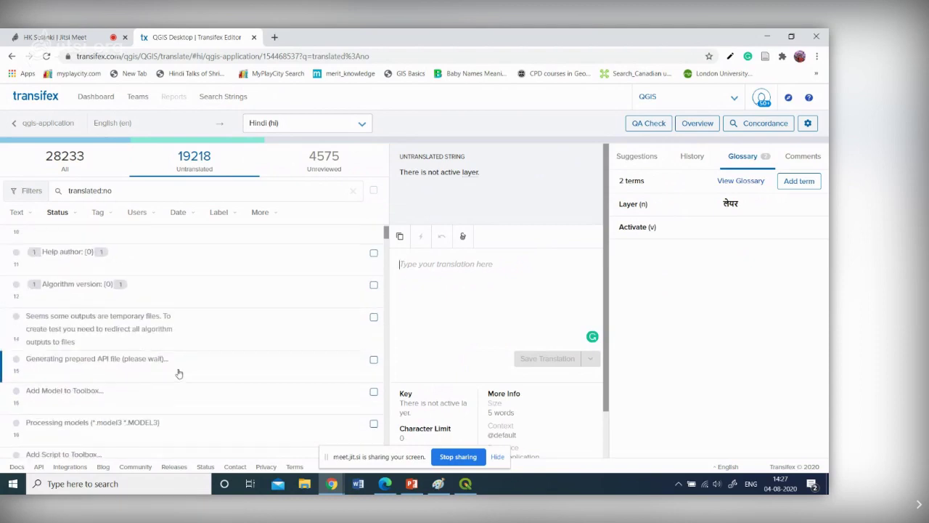
pyautogui.scroll(-1, 184, 375)
pyautogui.scroll(-1, 186, 378)
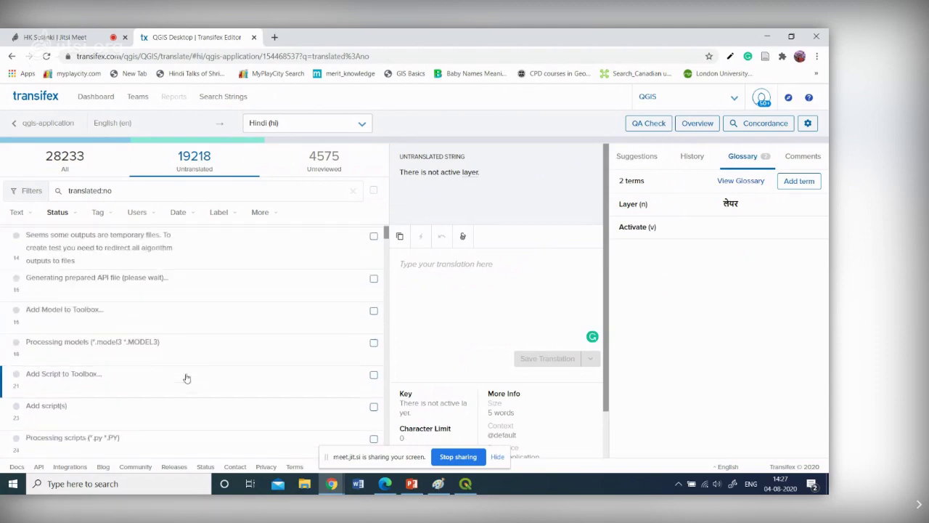
pyautogui.scroll(-1, 187, 378)
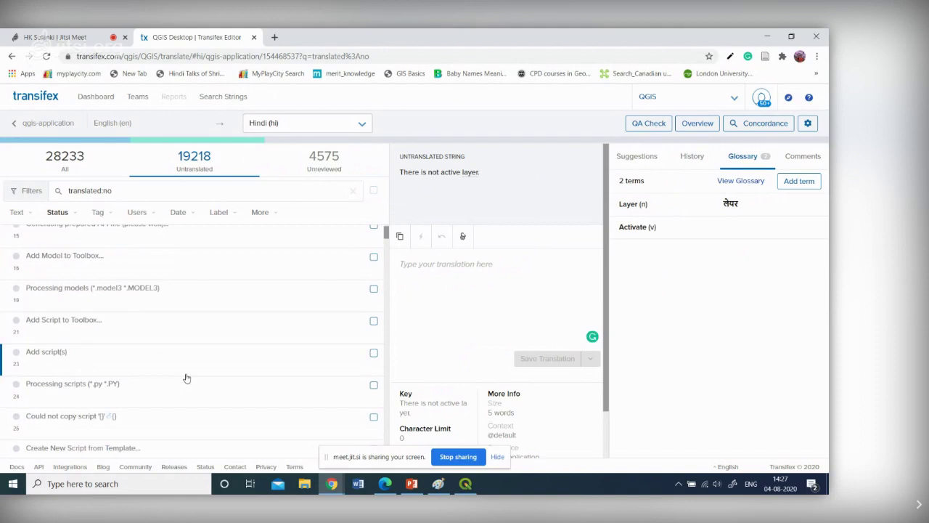
pyautogui.scroll(-1, 128, 378)
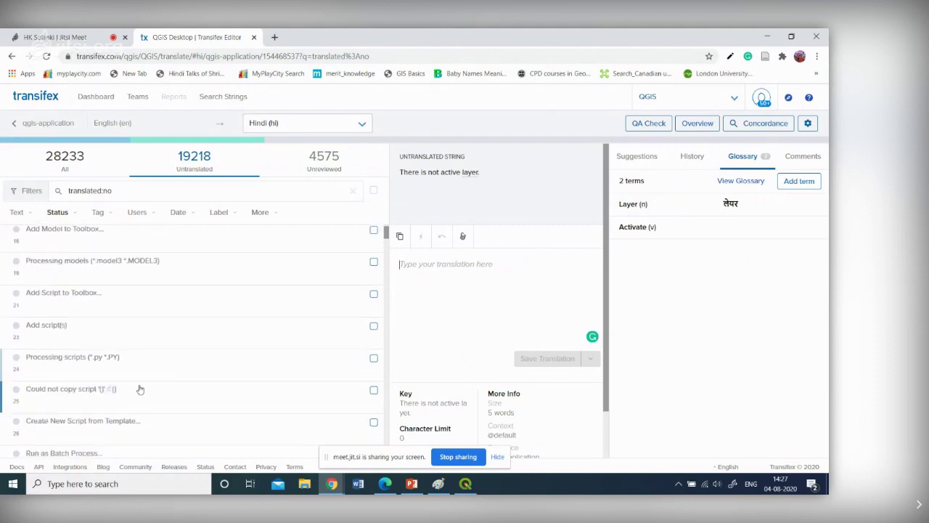
# - Open the untranslated string "Processing scripts (*.py *.PY)" and copy its source text into the translation
pyautogui.click(81, 360)
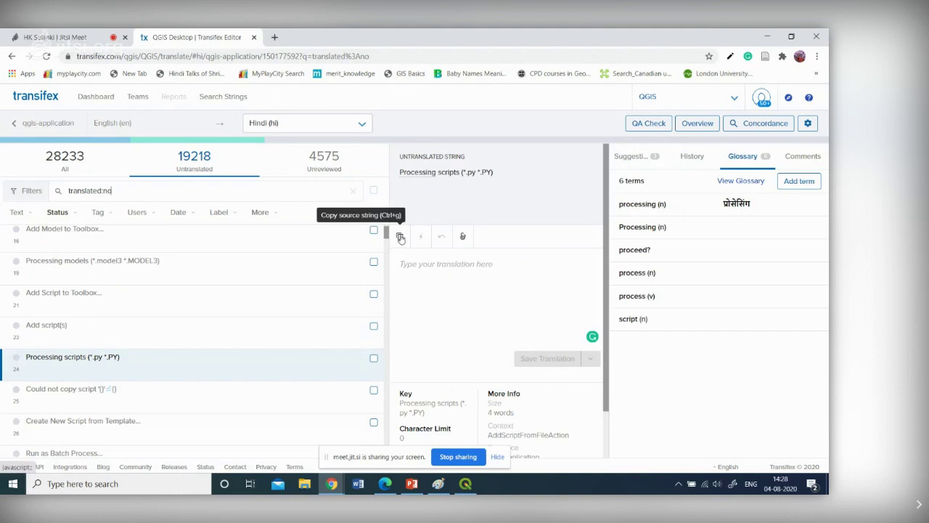
pyautogui.click(400, 237)
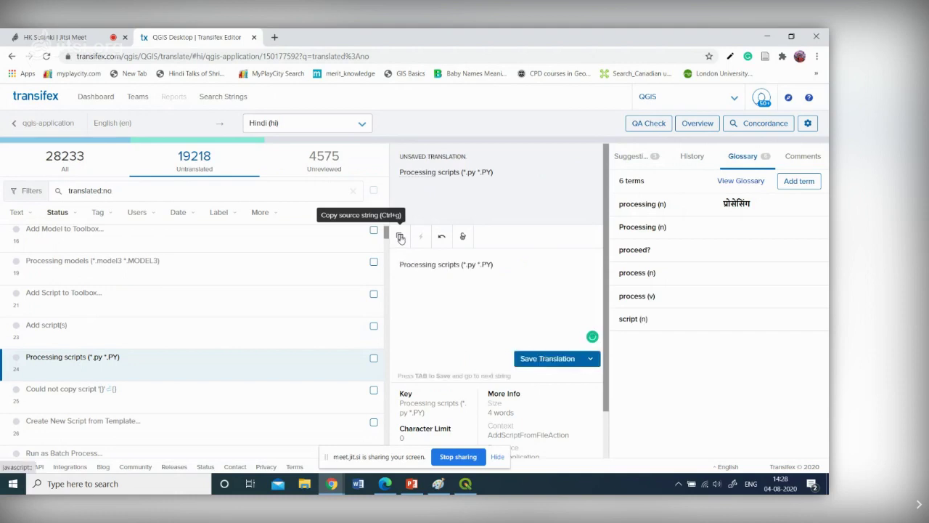
pyautogui.moveTo(399, 265); pyautogui.dragTo(461, 265)
pyautogui.click(469, 284)
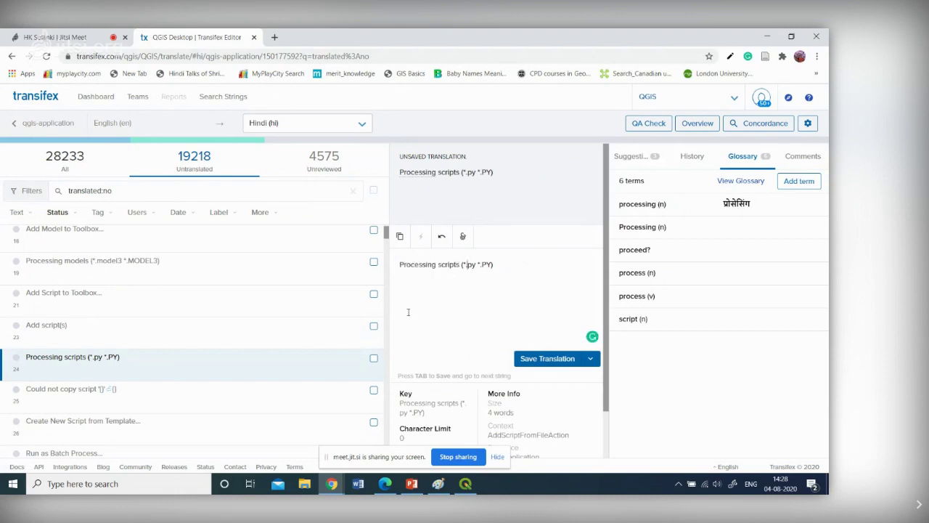
# - Delete the words "Processing scripts" from the translation, keeping only "(*.py *.PY)"
pyautogui.click(460, 282)
pyautogui.press('BackSpace')
pyautogui.press('BackSpace')
pyautogui.press('BackSpace')
pyautogui.press('BackSpace')
pyautogui.press('BackSpace')
pyautogui.press('BackSpace')
pyautogui.press('BackSpace')
pyautogui.press('BackSpace')
pyautogui.press('BackSpace')
pyautogui.press('BackSpace')
pyautogui.press('BackSpace')
pyautogui.press('BackSpace')
pyautogui.press('BackSpace')
pyautogui.press('BackSpace')
pyautogui.press('BackSpace')
pyautogui.press('BackSpace')
pyautogui.press('BackSpace')
pyautogui.press('BackSpace')
# - Switch to the PowerPoint presentation and show slide 13, "Utilities to Assist"
pyautogui.click(411, 483)
pyautogui.scroll(-10, 45, 369)
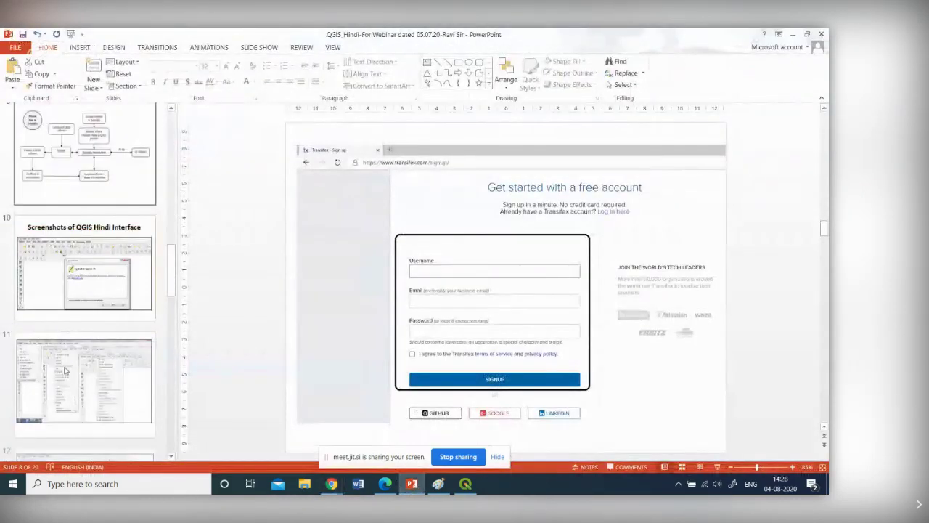
pyautogui.scroll(2, 79, 369)
pyautogui.click(89, 235)
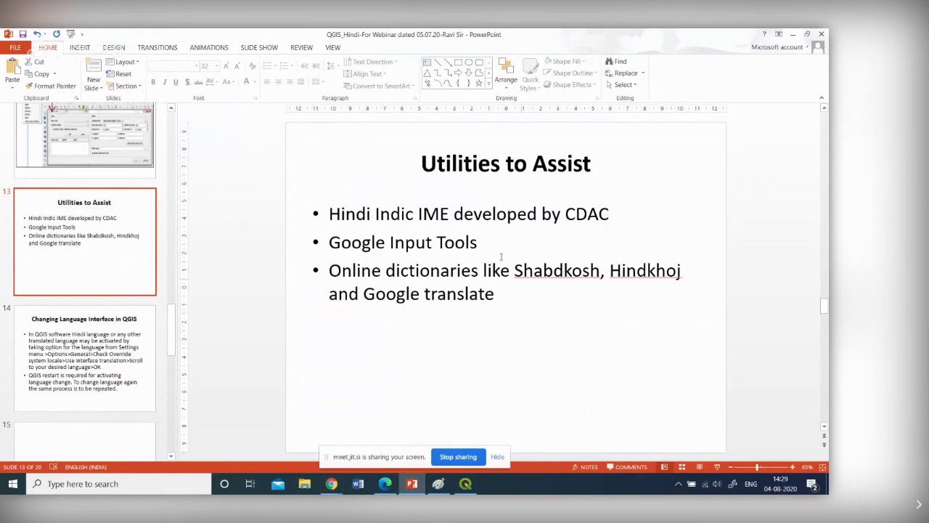
# - Go over the slide's bullets on Hindi Indic IME, Google Input Tools and online dictionaries, highlighting each line in turn
pyautogui.moveTo(330, 213); pyautogui.dragTo(611, 215)
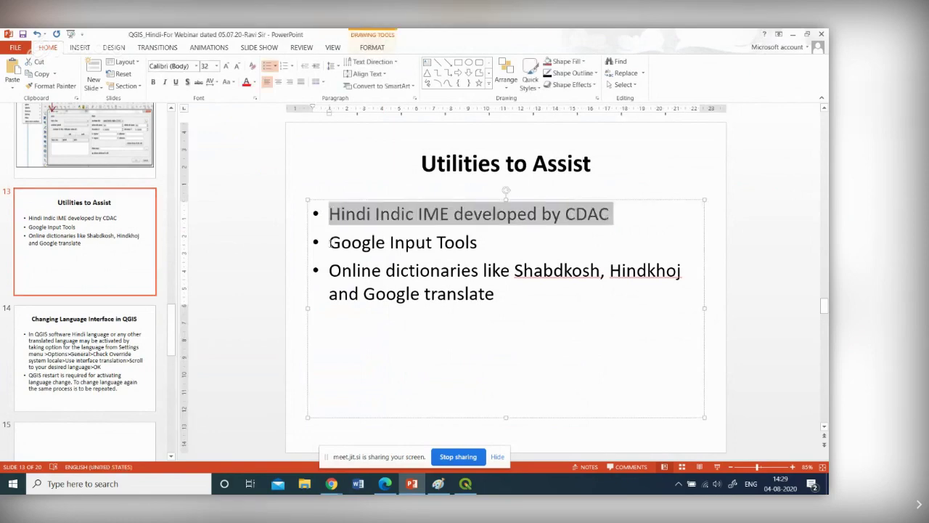
pyautogui.moveTo(330, 242); pyautogui.dragTo(479, 243)
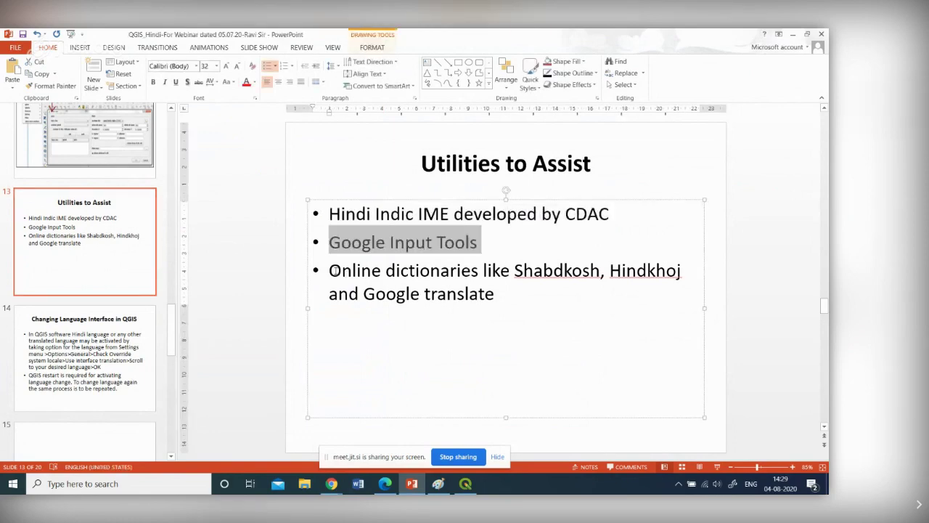
pyautogui.moveTo(330, 270); pyautogui.dragTo(523, 294)
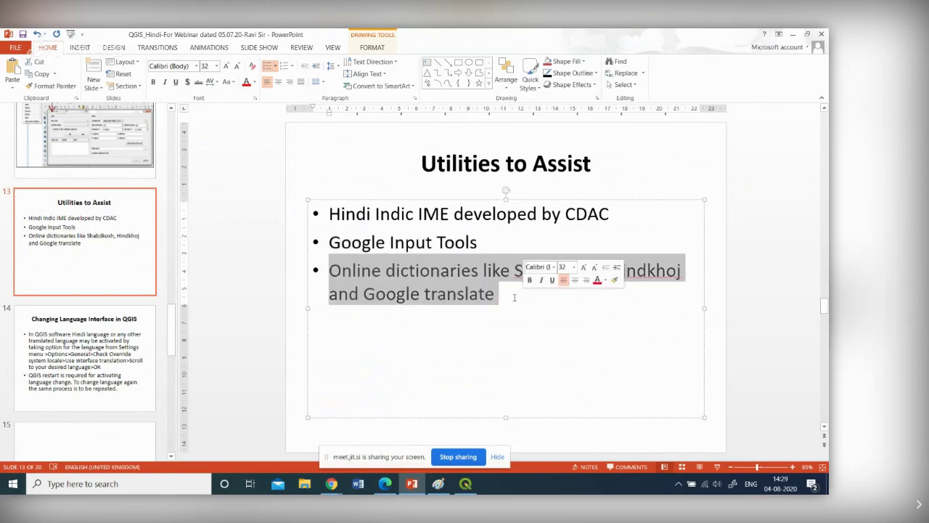
pyautogui.click(514, 297)
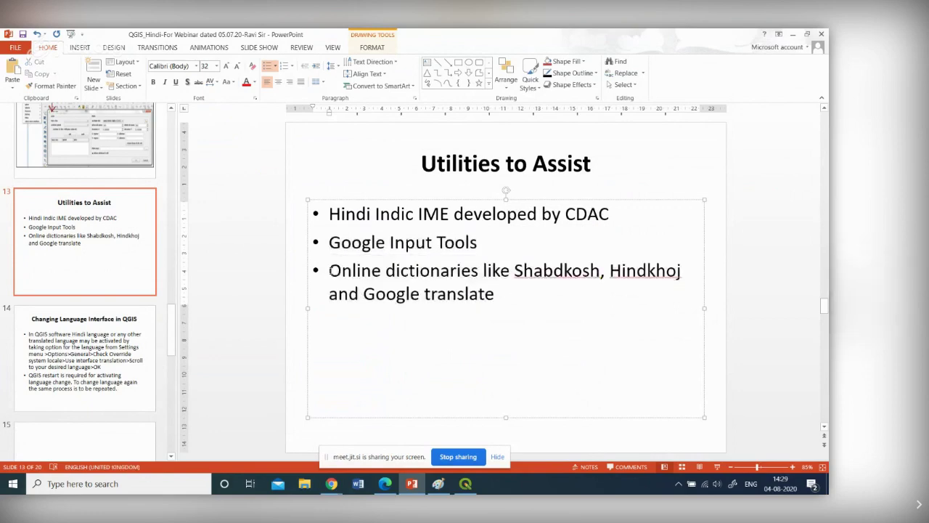
pyautogui.moveTo(329, 269); pyautogui.dragTo(480, 291)
pyautogui.click(513, 294)
pyautogui.moveTo(327, 246); pyautogui.dragTo(488, 244)
pyautogui.click(489, 243)
pyautogui.moveTo(328, 214); pyautogui.dragTo(627, 219)
pyautogui.click(626, 218)
pyautogui.moveTo(329, 214); pyautogui.dragTo(619, 218)
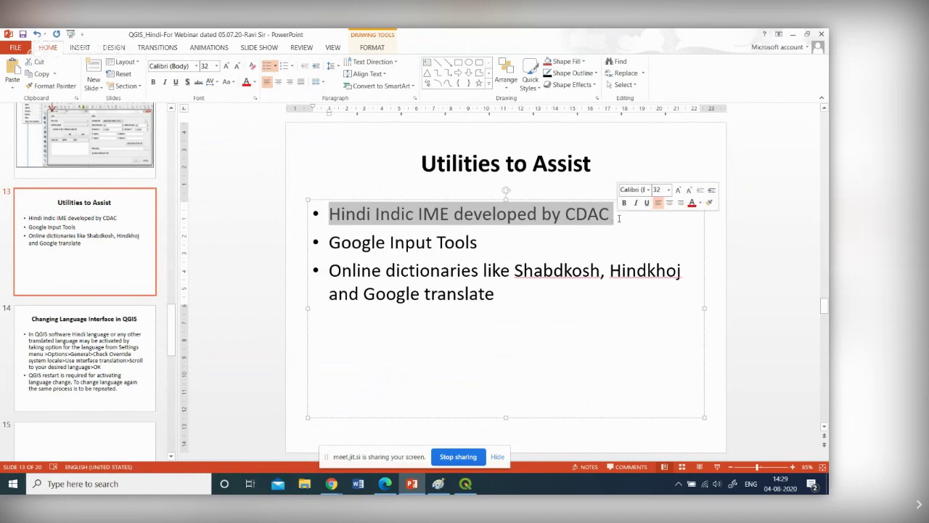
pyautogui.click(618, 217)
pyautogui.moveTo(330, 214); pyautogui.dragTo(619, 222)
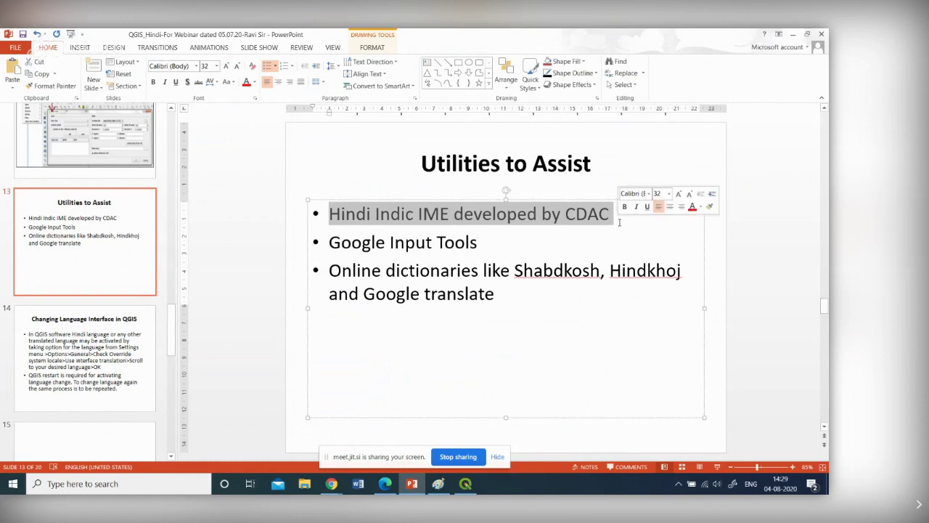
pyautogui.click(619, 222)
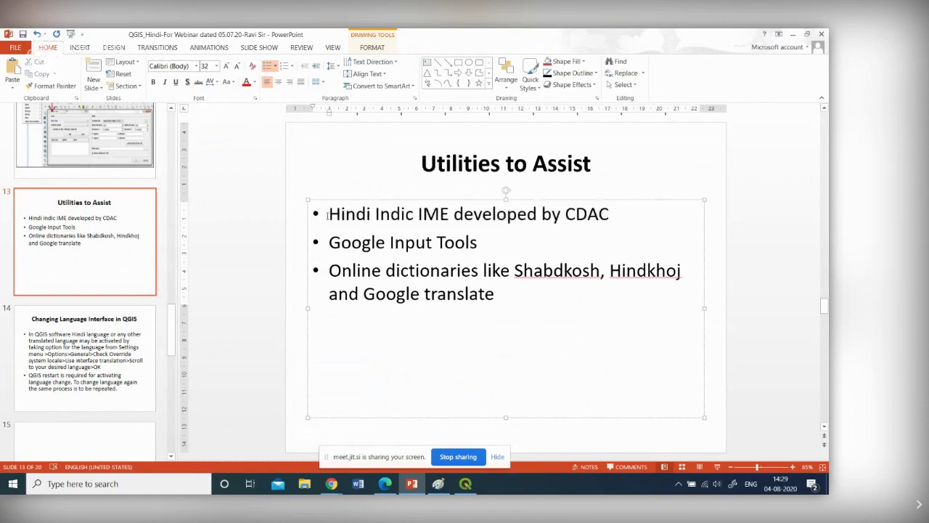
pyautogui.moveTo(330, 215); pyautogui.dragTo(616, 219)
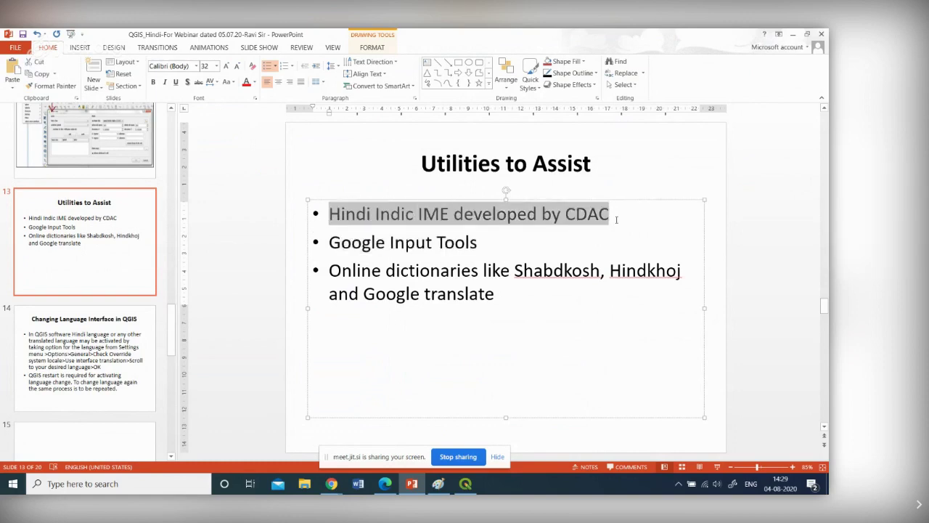
pyautogui.click(581, 237)
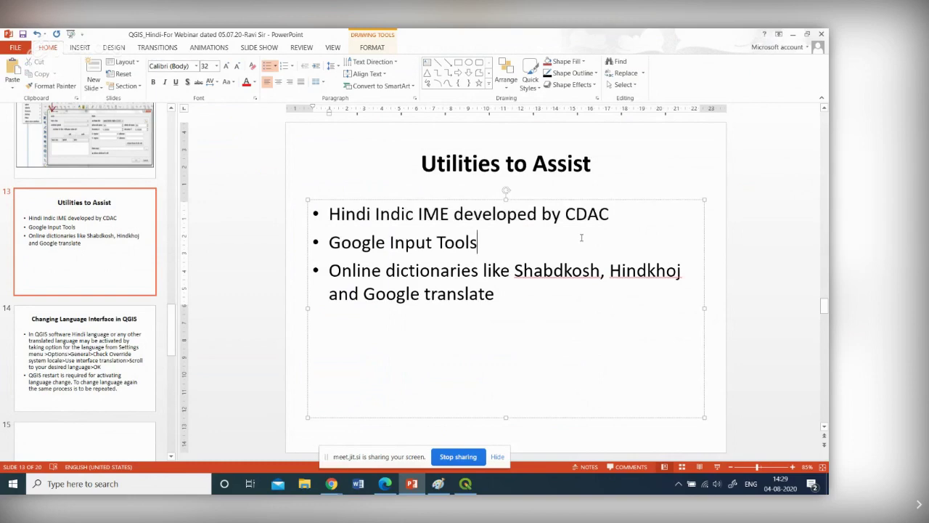
pyautogui.moveTo(328, 241); pyautogui.dragTo(481, 243)
pyautogui.click(494, 242)
# - Switch back to the Transifex editor in Chrome
pyautogui.moveTo(466, 485)
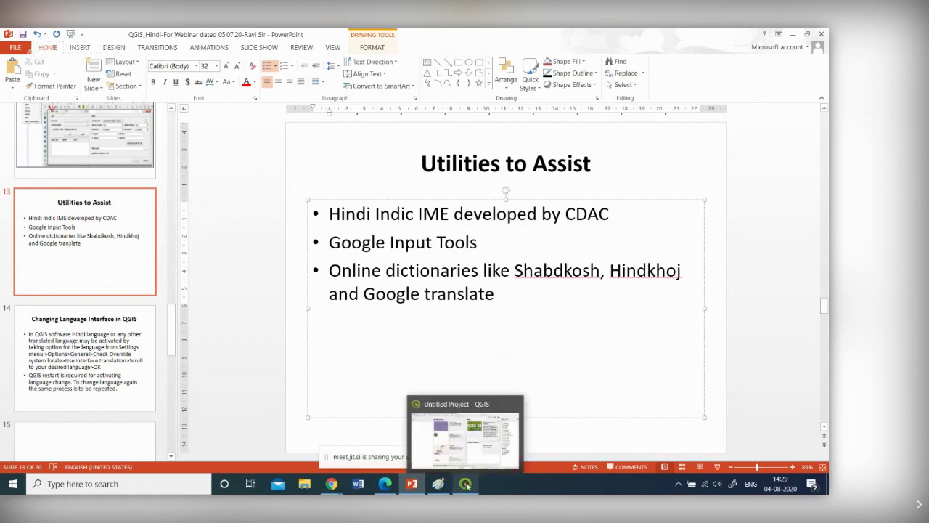
pyautogui.click(384, 483)
pyautogui.moveTo(331, 485)
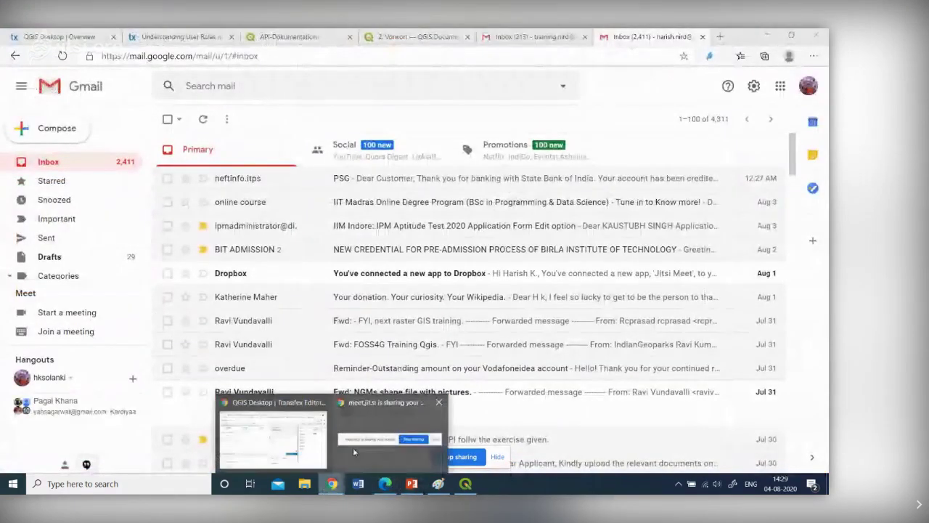
pyautogui.click(274, 447)
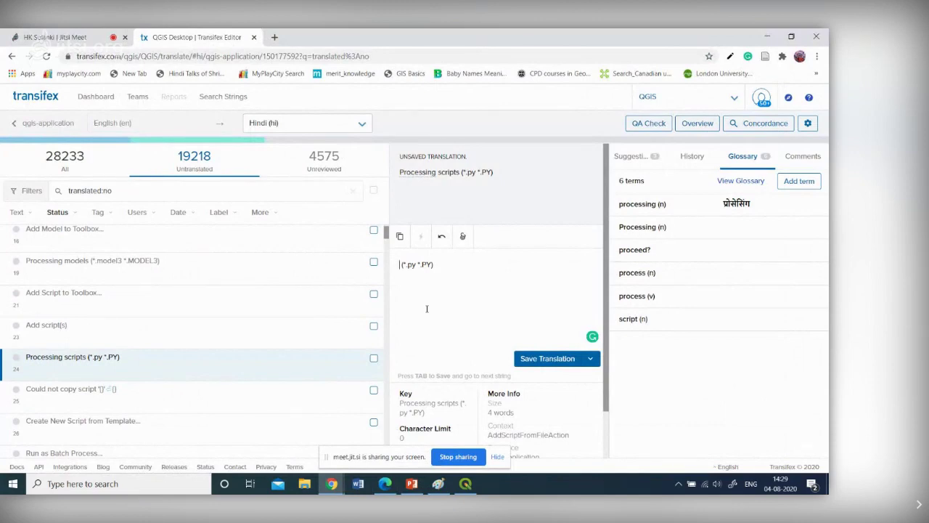
# - Try the Hindi Google Input Tools keyboard, look at the available input languages and return to English (India)
pyautogui.write('प')
pyautogui.press('BackSpace')
pyautogui.hotkey('alt', 'shift')
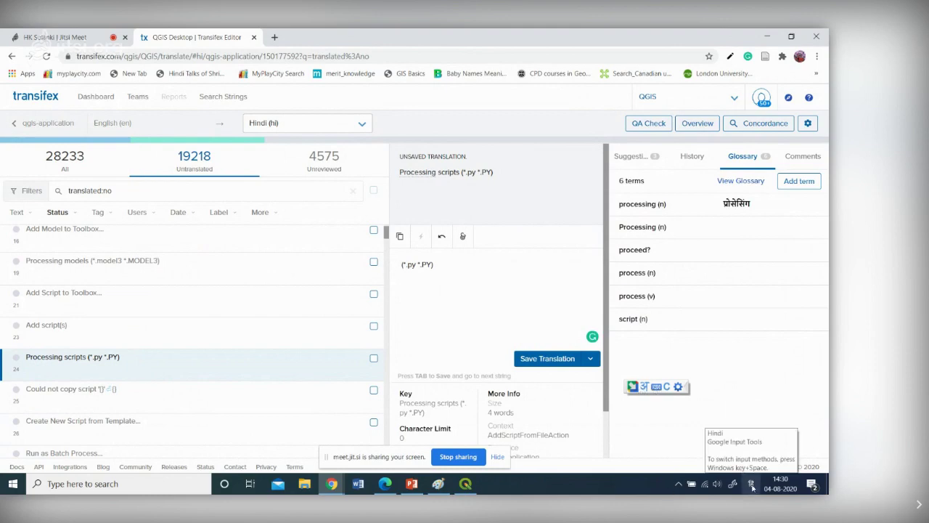
pyautogui.click(680, 485)
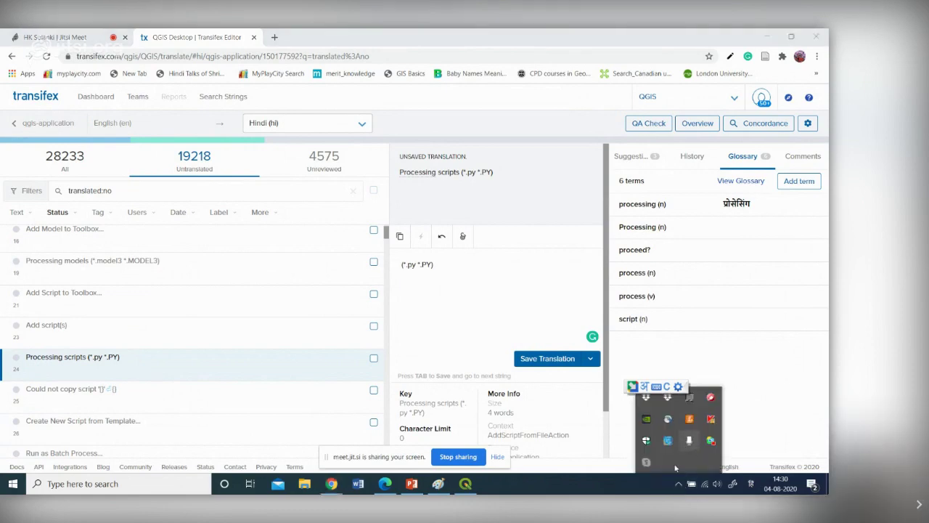
pyautogui.click(680, 485)
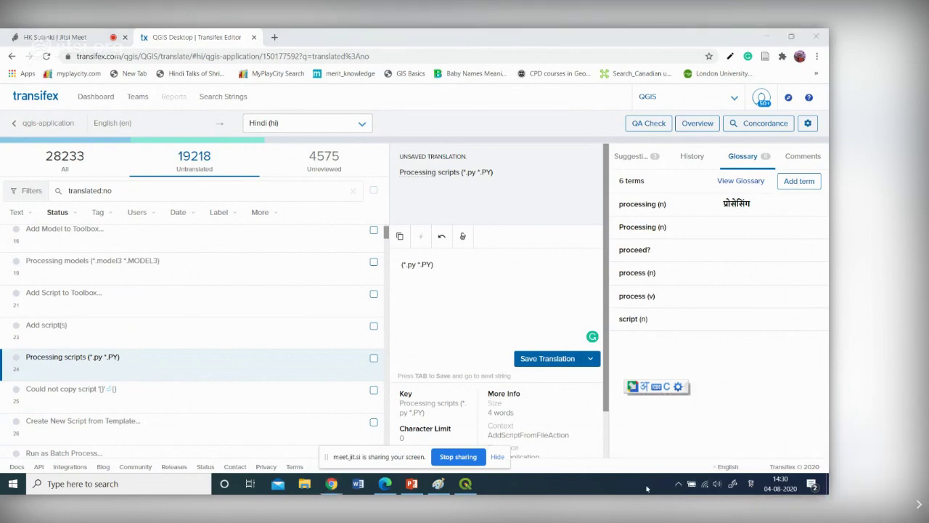
pyautogui.click(732, 485)
pyautogui.click(752, 487)
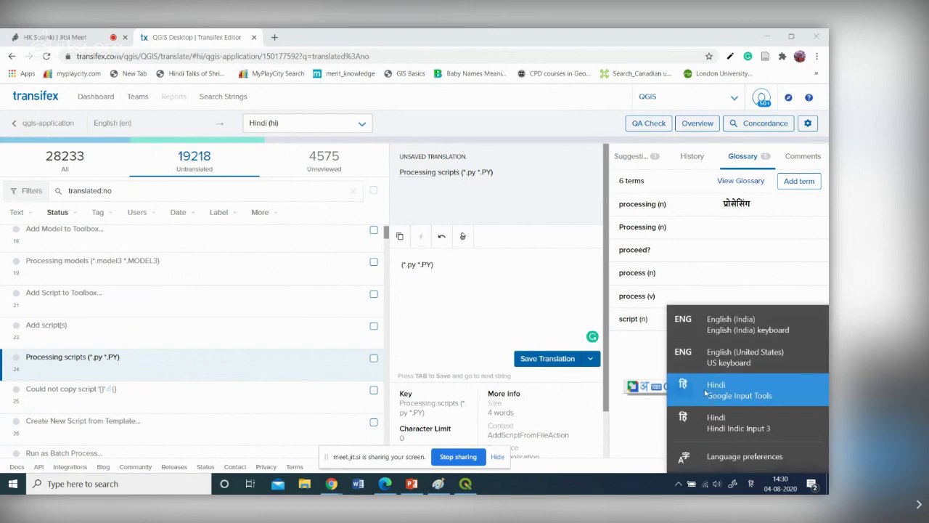
pyautogui.click(705, 389)
pyautogui.click(730, 323)
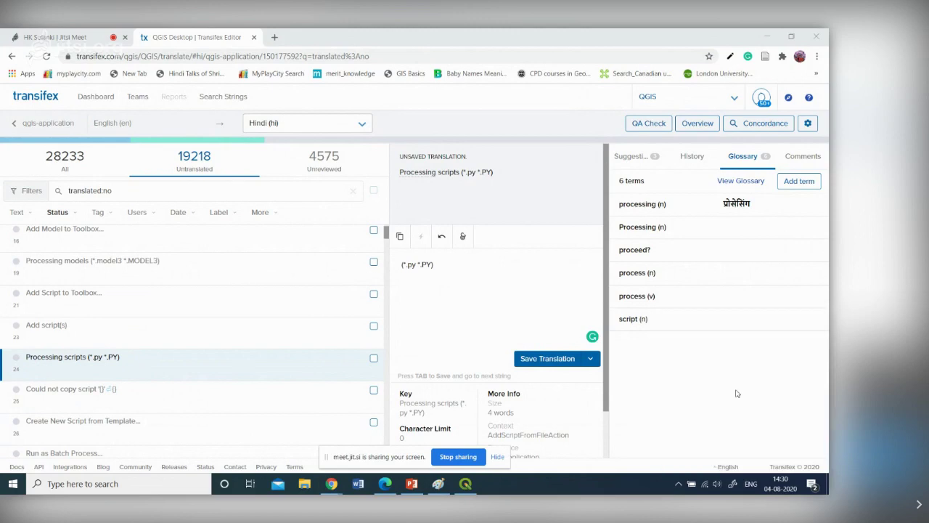
# - Set the input language to Hindi with Google Input Tools and check that its input method is Hindi
pyautogui.click(754, 489)
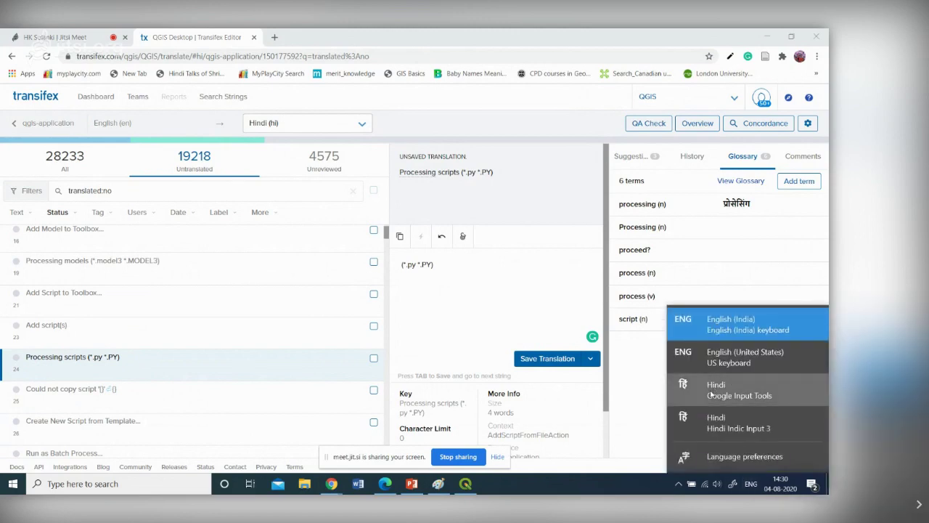
pyautogui.click(710, 391)
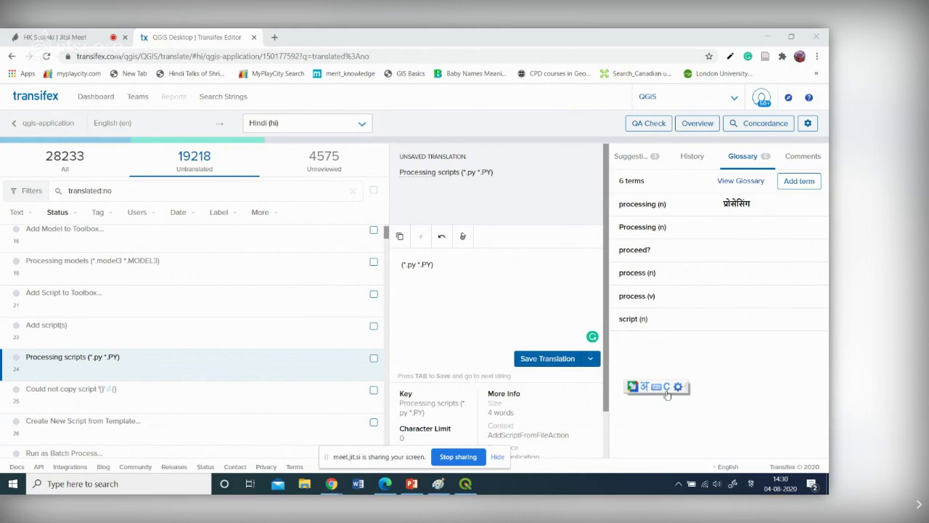
pyautogui.click(644, 389)
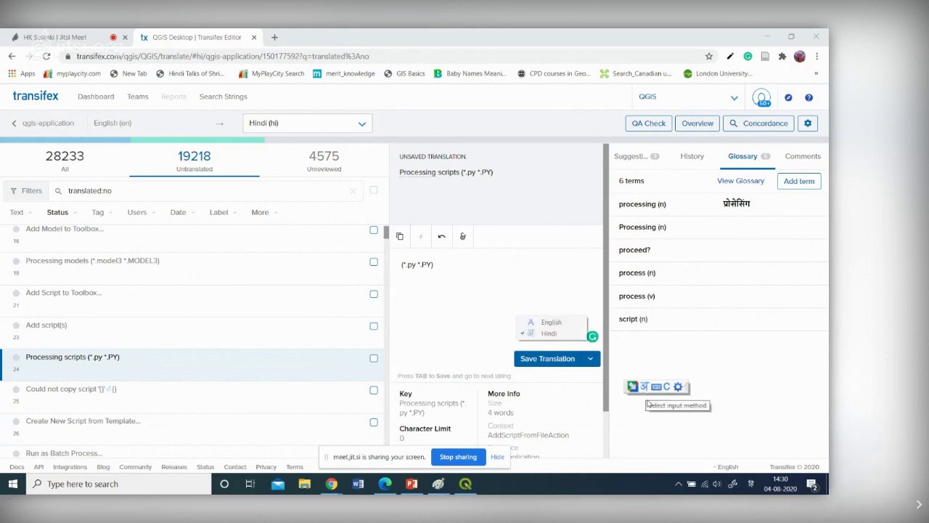
pyautogui.click(640, 411)
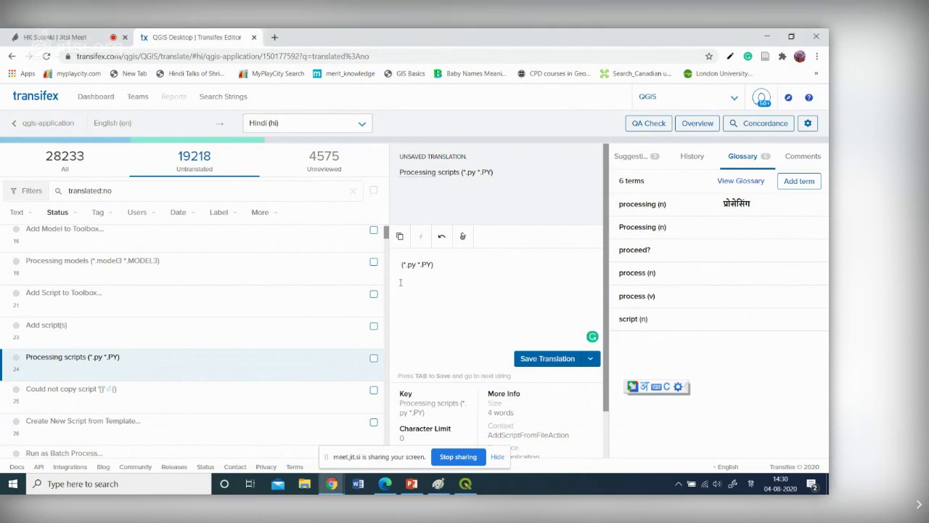
# - Enter "प्रोसेसिंग स्ट्रिंग" before "(*.py *.PY)" by transliterating "procesing" and "string"
pyautogui.write('proce')
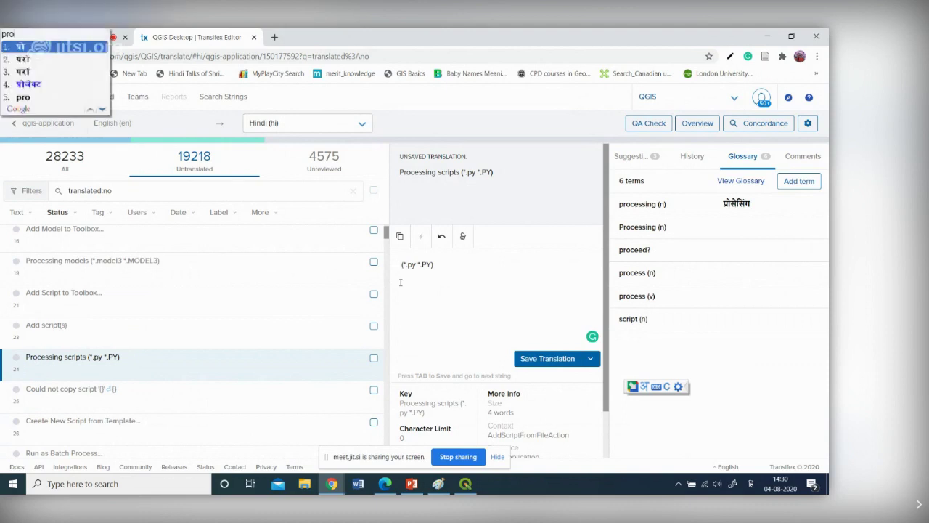
pyautogui.write('sing')
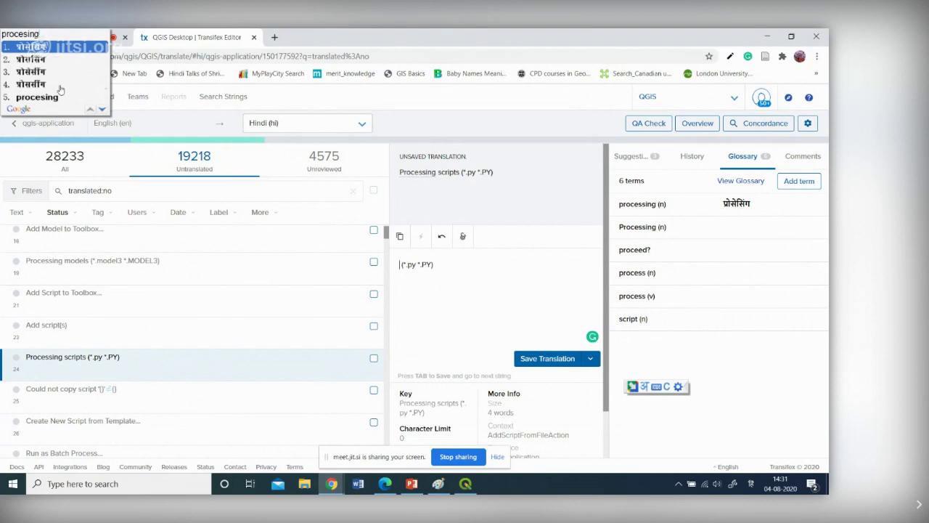
pyautogui.click(54, 73)
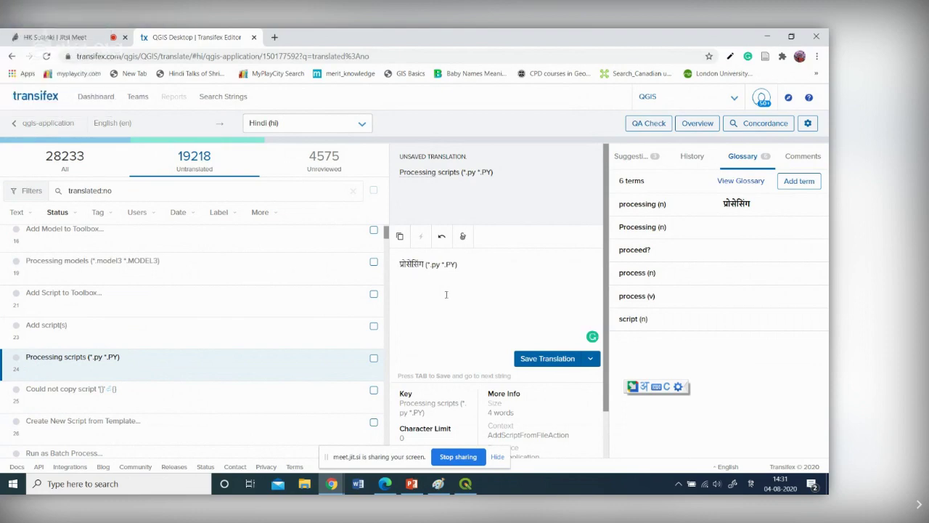
pyautogui.write('string')
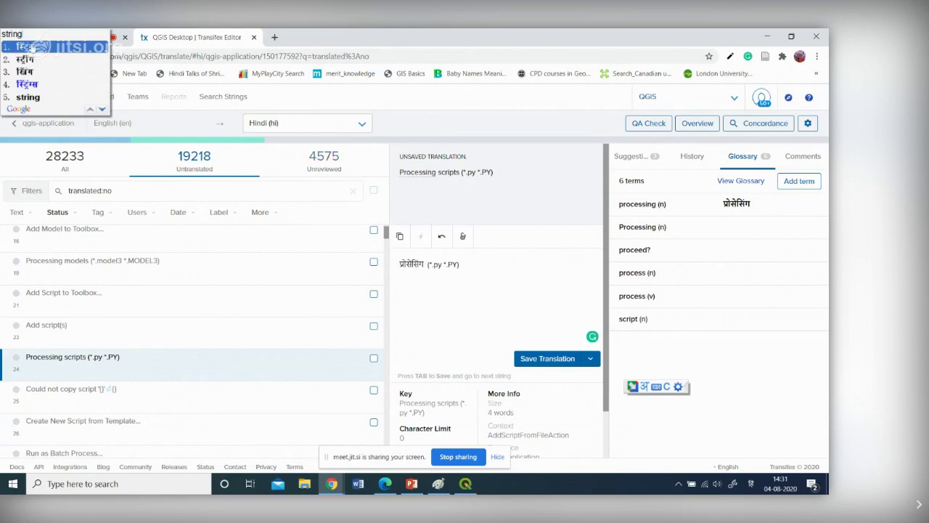
pyautogui.click(32, 48)
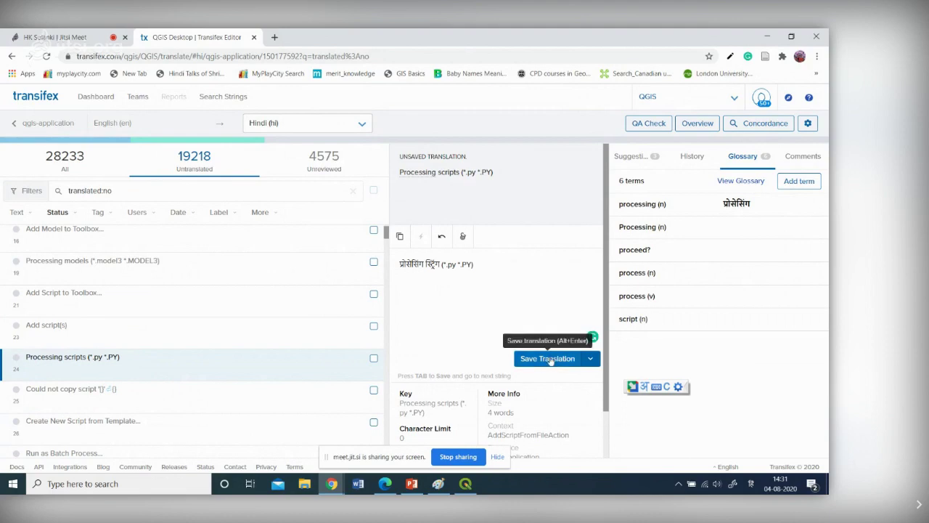
# - Look at the alternative save options and save the Hindi translation of "Processing scripts (*.py *.PY)"
pyautogui.click(591, 358)
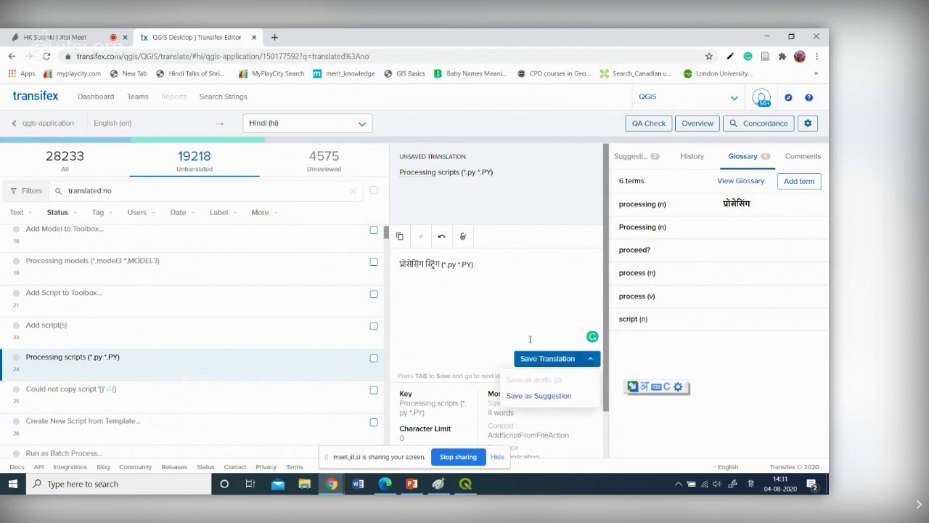
pyautogui.click(505, 338)
pyautogui.click(590, 358)
pyautogui.click(543, 359)
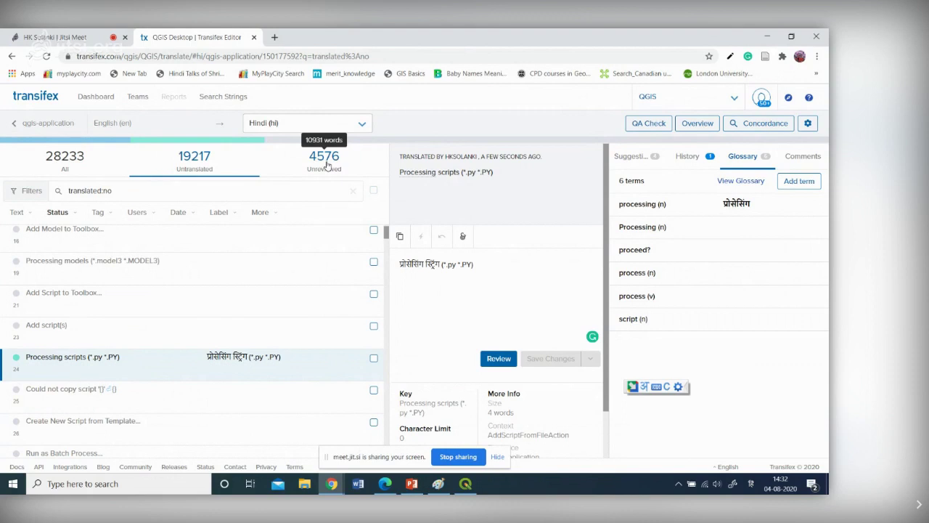
# - Mark the saved "Processing scripts (*.py *.PY)" translation as reviewed and list the unreviewed strings
pyautogui.click(498, 359)
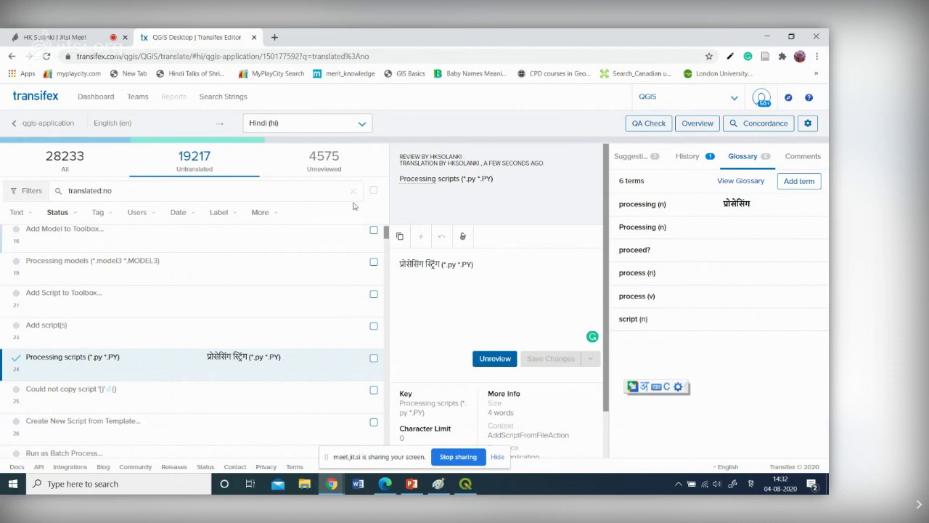
pyautogui.click(324, 161)
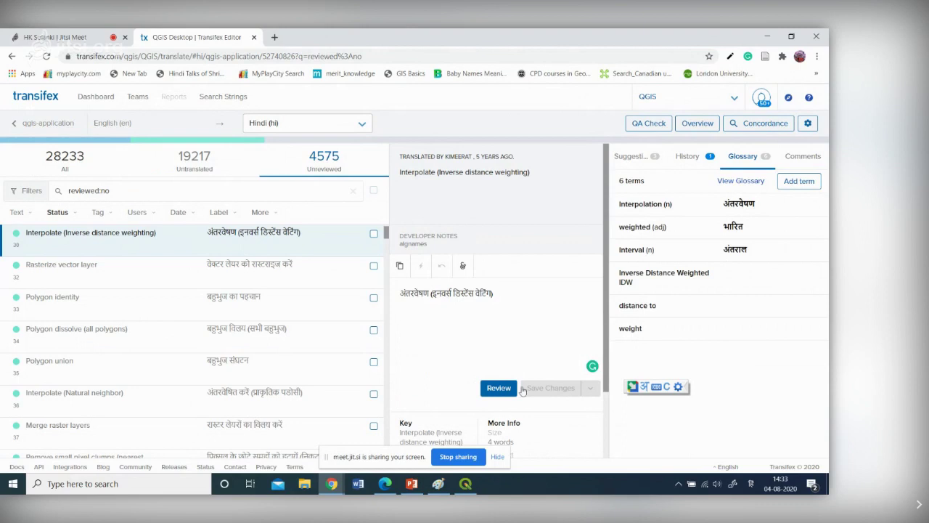
# - Mark the "Interpolate (Inverse distance weighting)" translation as reviewed and open the "Rasterize vector layer" string
pyautogui.click(499, 387)
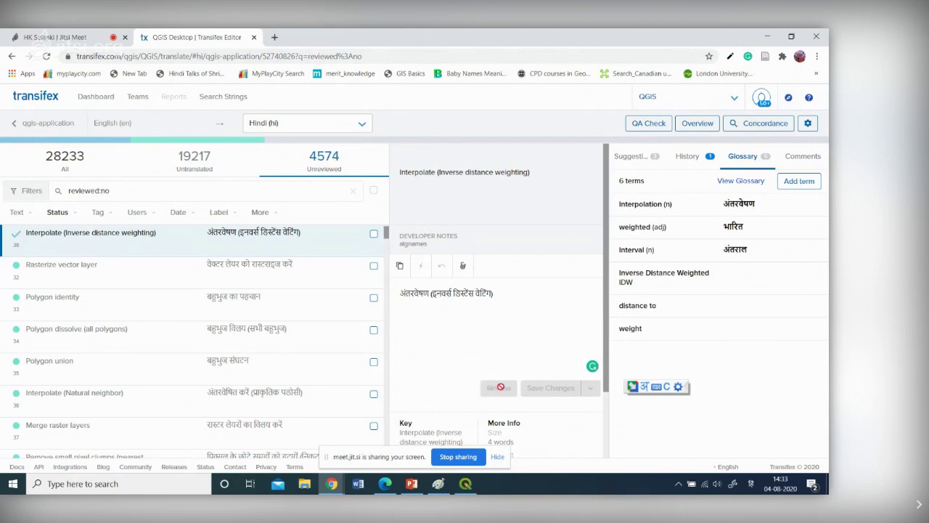
pyautogui.click(45, 263)
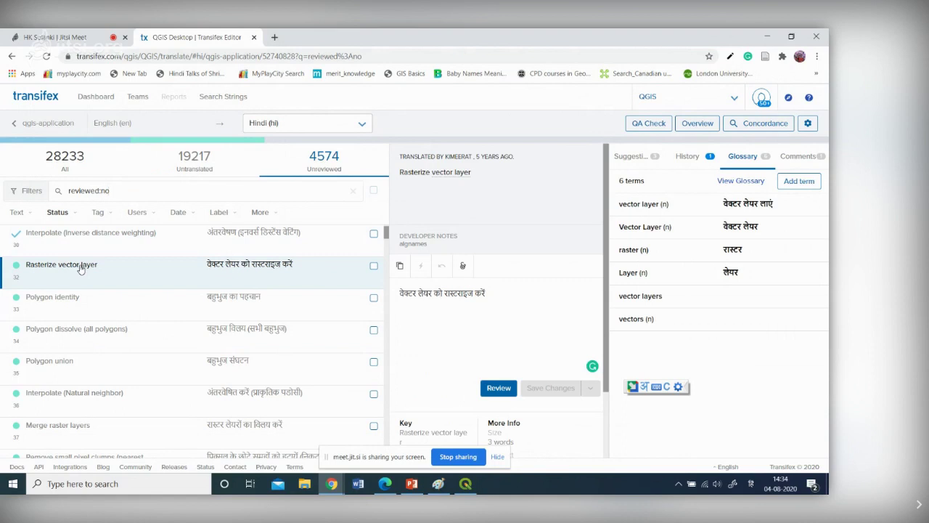
# - Try adding "कृपया" before the "Rasterize vector layer" translation by transliterating "kripya", and remove the word again
pyautogui.click(489, 297)
pyautogui.press('Home')
pyautogui.write('kripya')
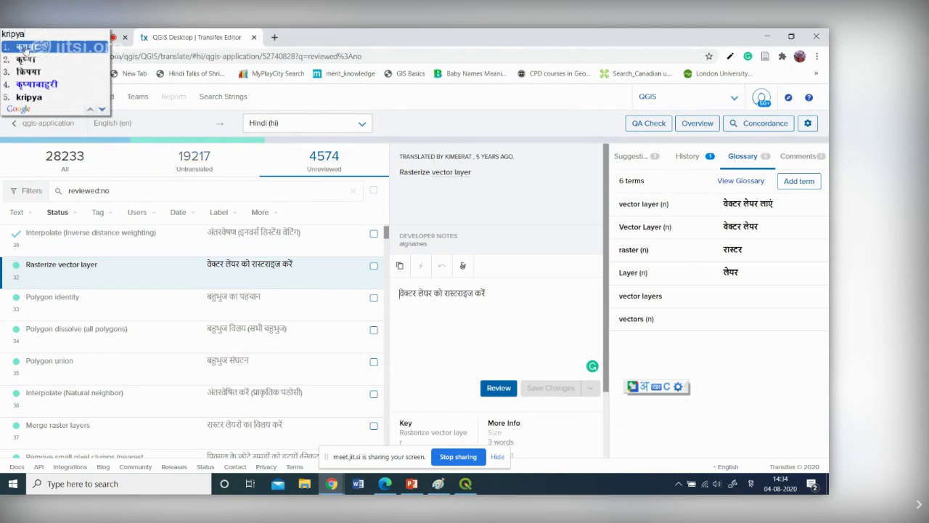
pyautogui.click(26, 46)
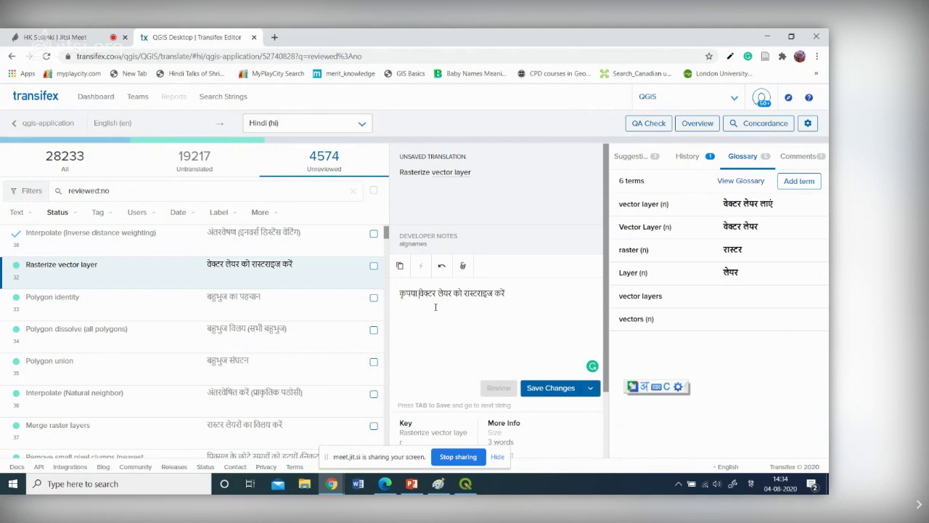
pyautogui.press('BackSpace')
pyautogui.press('BackSpace')
pyautogui.press('BackSpace')
pyautogui.press('BackSpace')
pyautogui.press('BackSpace')
pyautogui.press('BackSpace')
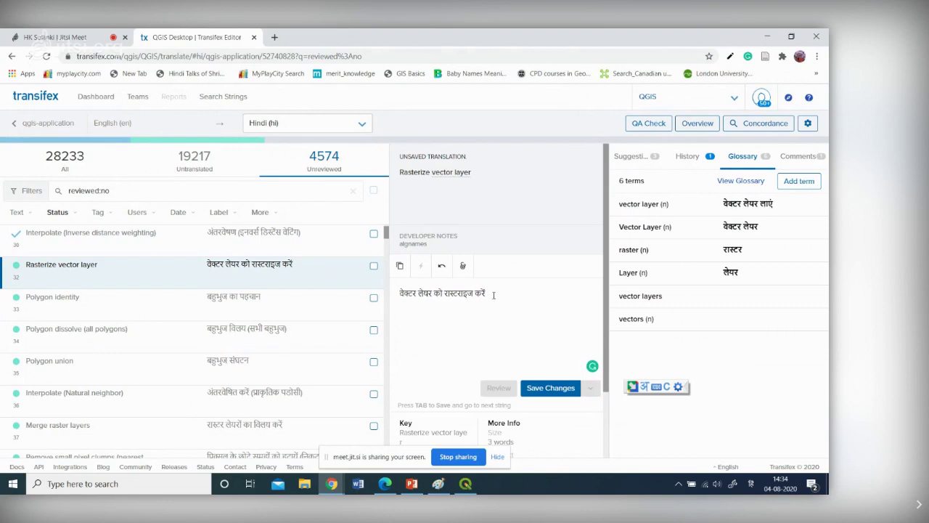
# - Save the "Rasterize vector layer" translation and mark it as reviewed
pyautogui.click(552, 389)
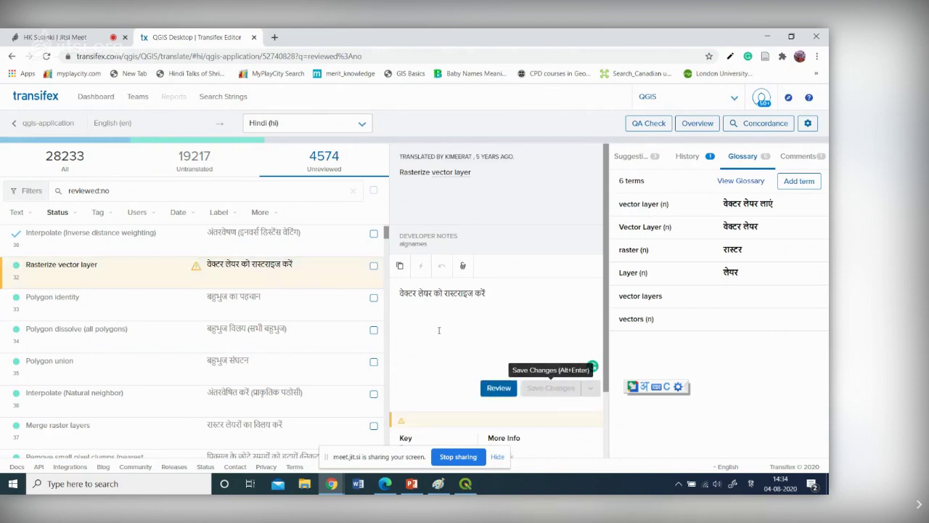
pyautogui.click(403, 296)
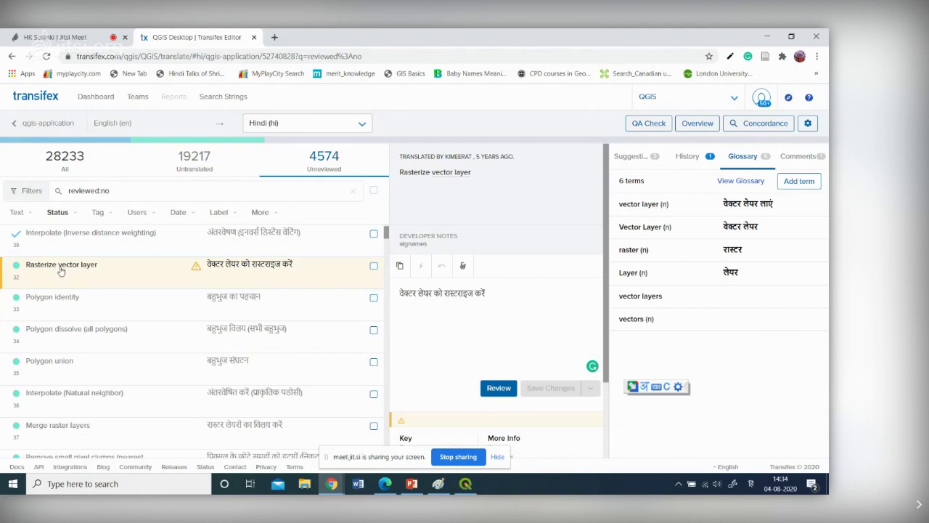
pyautogui.click(499, 388)
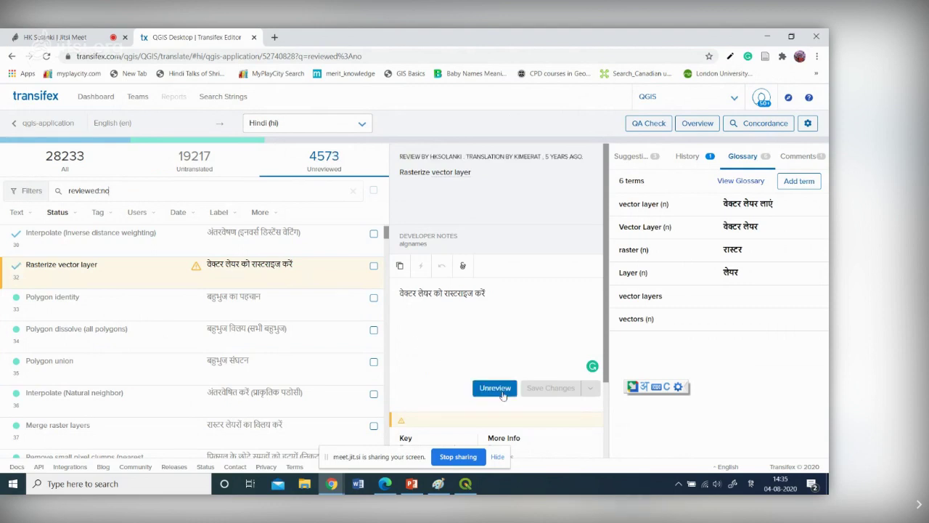
# - Replace "का" with "की" in the "Polygon identity" translation by transliterating "ki", so that it reads "बहुभुज की पहचान"
pyautogui.moveTo(195, 270)
pyautogui.scroll(-1, 455, 387)
pyautogui.scroll(-1, 456, 386)
pyautogui.click(71, 305)
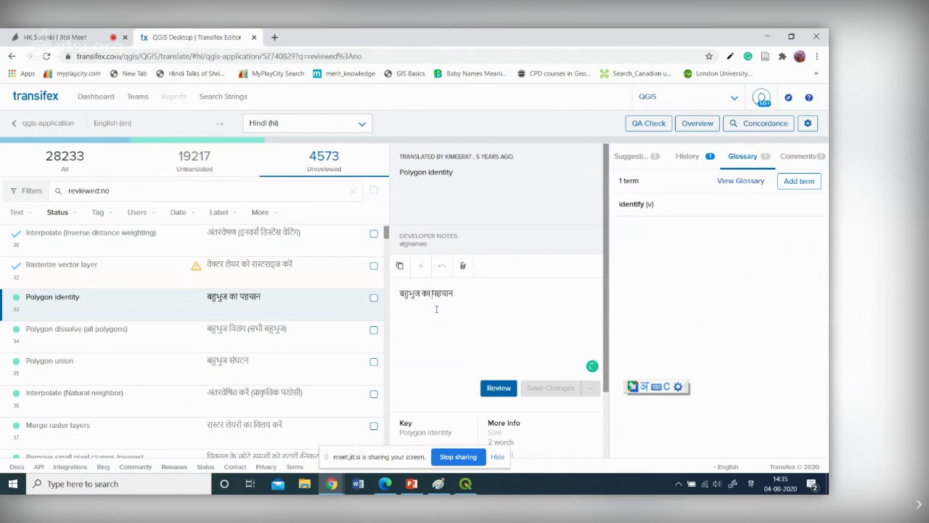
pyautogui.press('BackSpace')
pyautogui.press('BackSpace')
pyautogui.press('BackSpace')
pyautogui.write('ki')
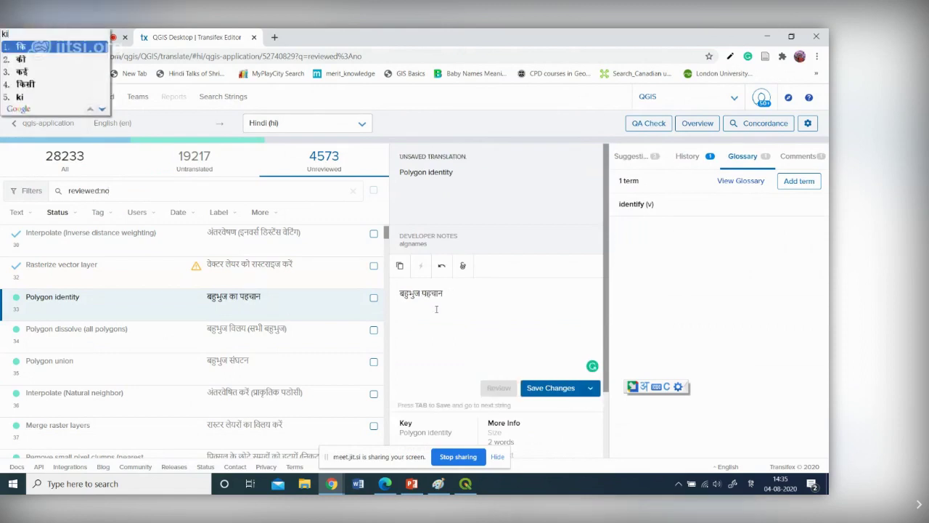
pyautogui.click(21, 61)
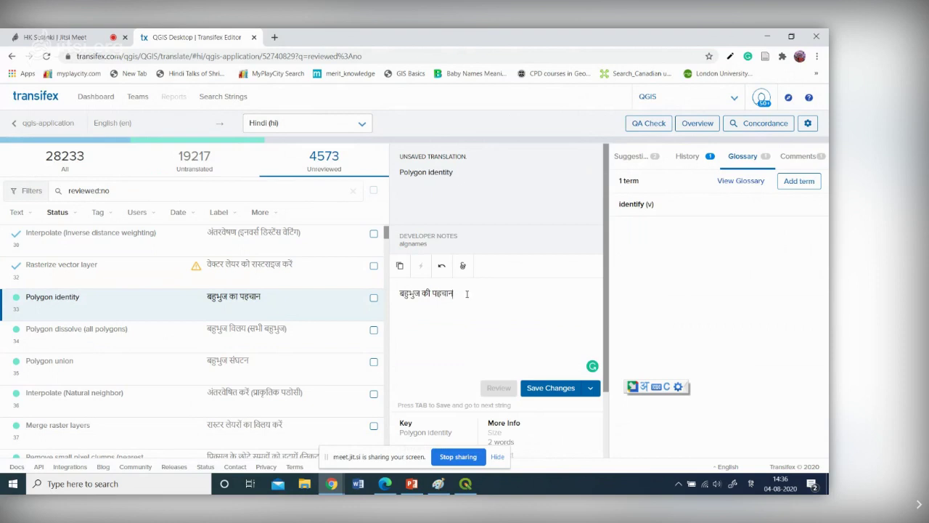
# - Save the corrected "Polygon identity" translation and mark it as reviewed
pyautogui.click(549, 387)
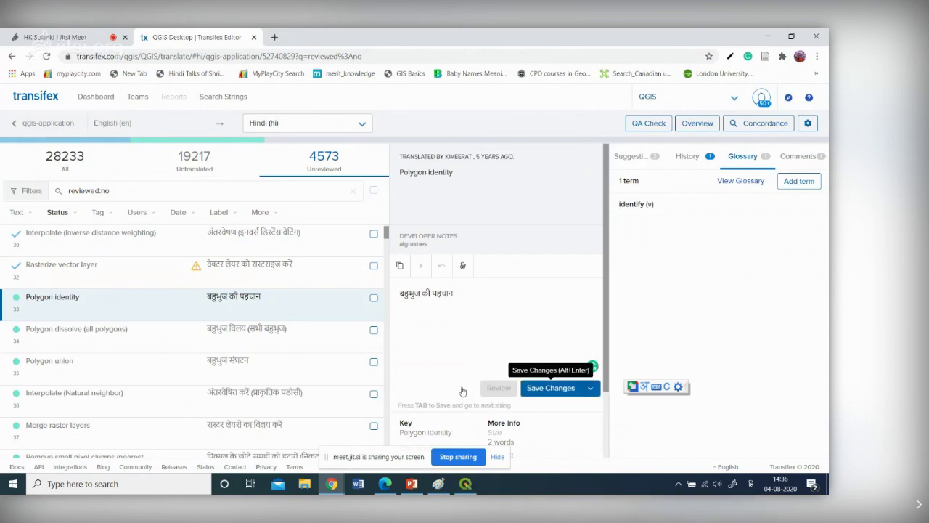
pyautogui.click(498, 388)
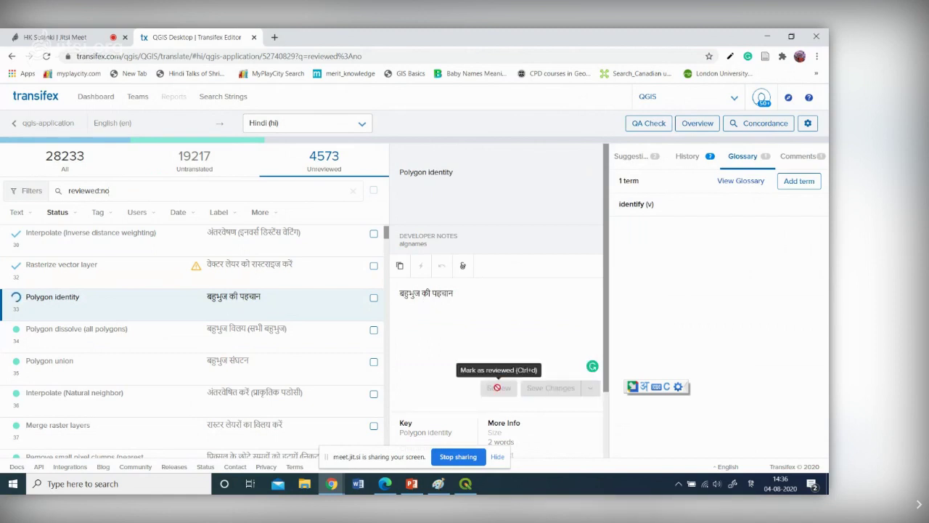
# - List the untranslated strings and check the history and suggestions for "There is not active layer."
pyautogui.click(191, 165)
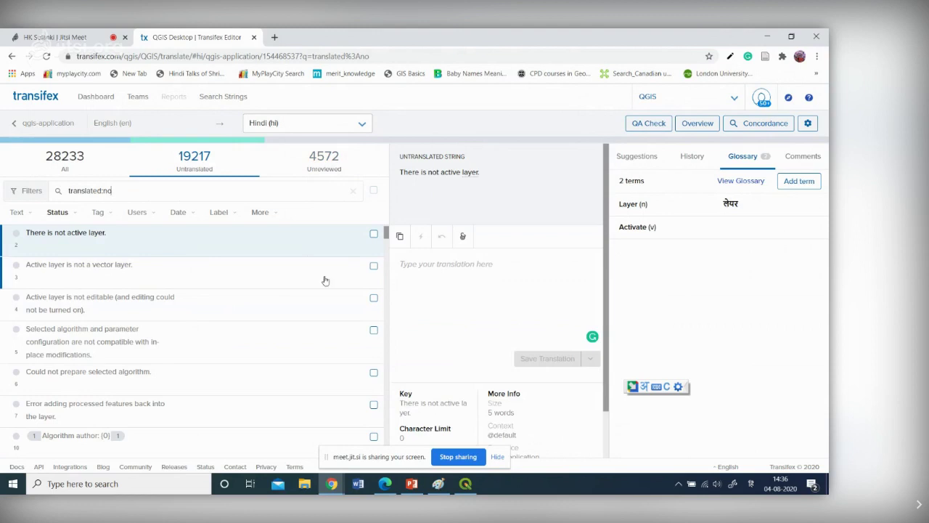
pyautogui.click(124, 191)
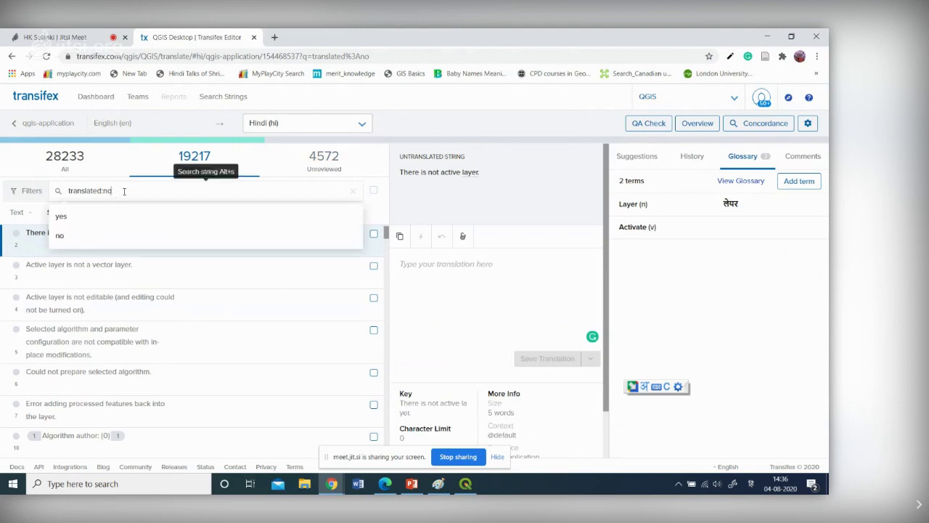
pyautogui.click(545, 168)
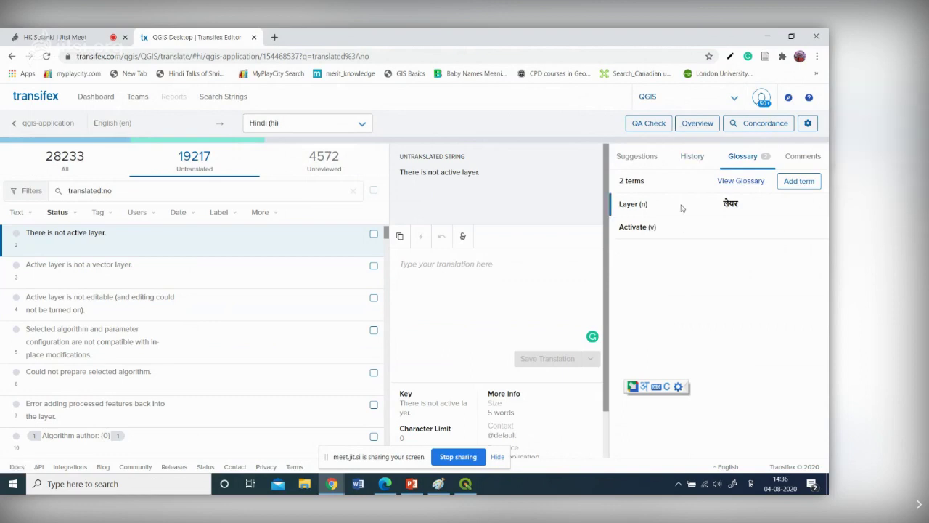
pyautogui.click(690, 158)
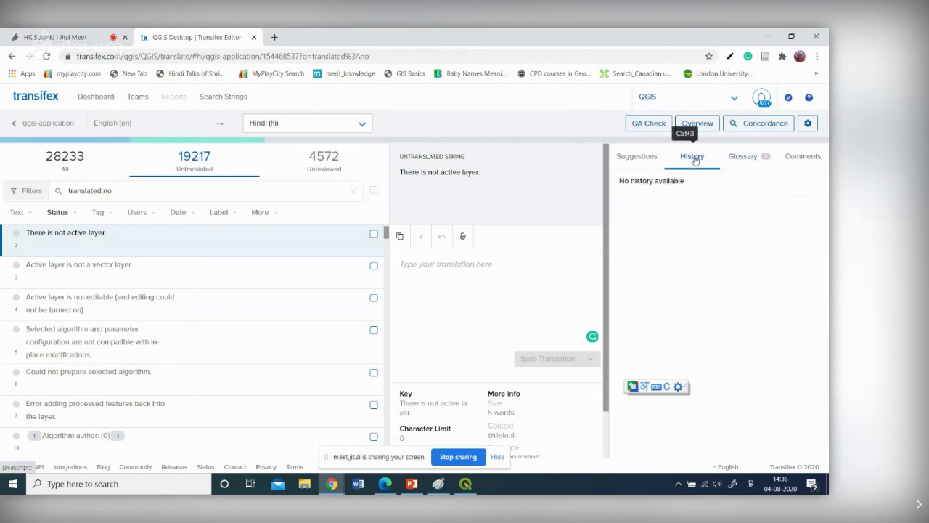
pyautogui.click(636, 157)
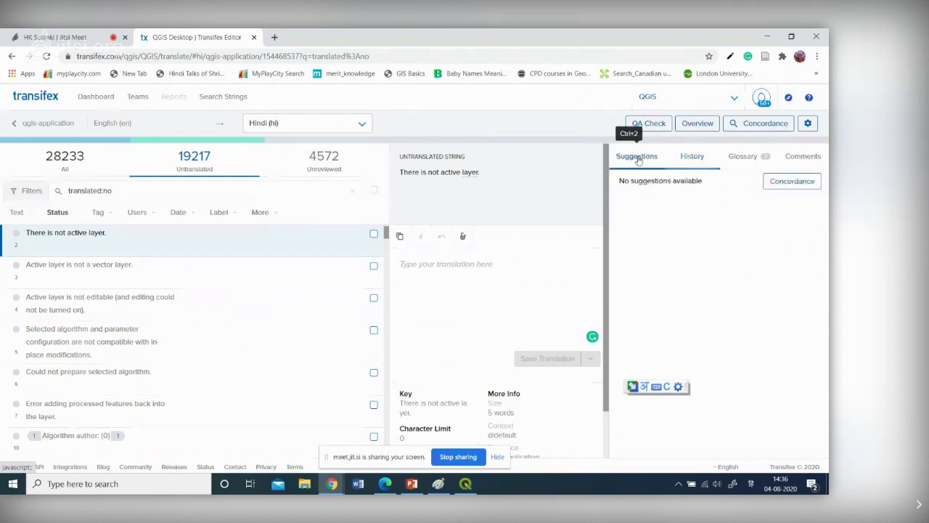
# - Fill the translation of "Active layer is not a vector layer." with the suggestion "सक्रिय लेयर वेक्टर नहीं है"
pyautogui.click(78, 336)
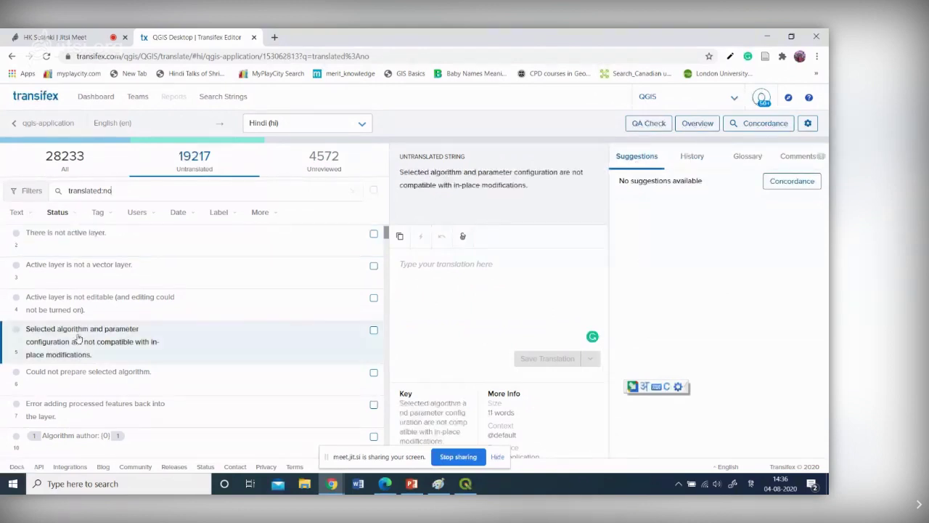
pyautogui.click(70, 270)
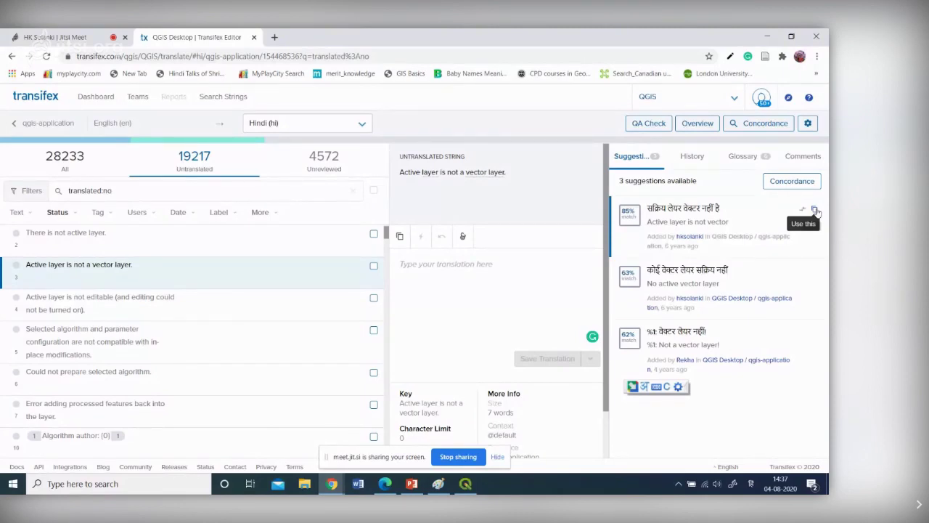
pyautogui.click(814, 210)
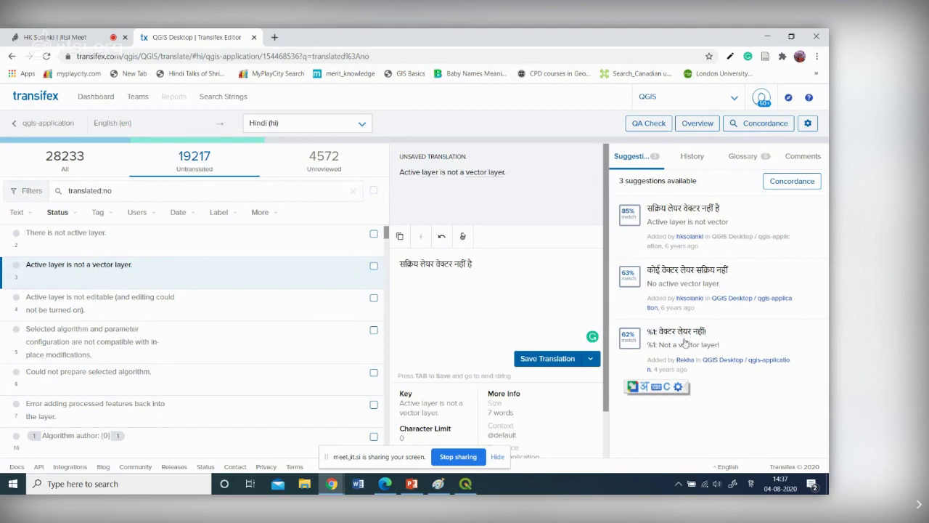
# - Look through the history, glossary terms and comments of "Active layer is not a vector layer."
pyautogui.click(704, 163)
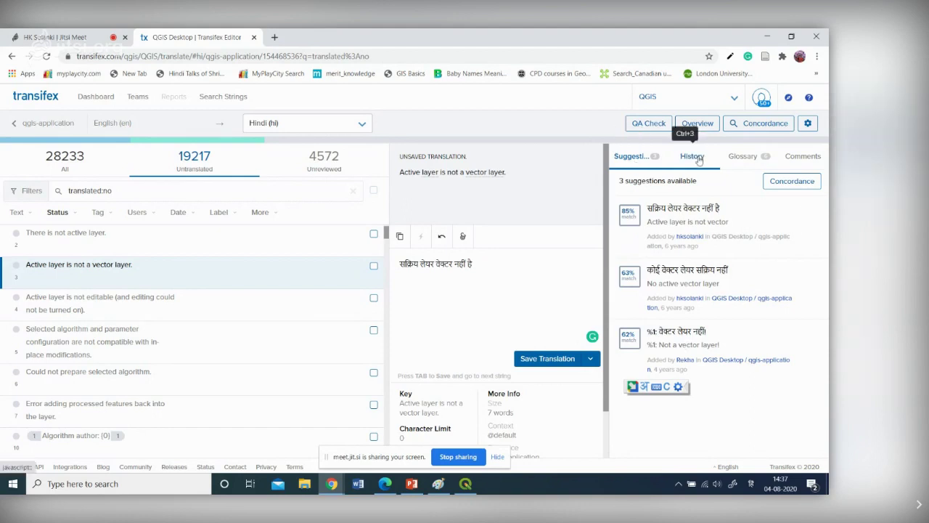
pyautogui.click(741, 162)
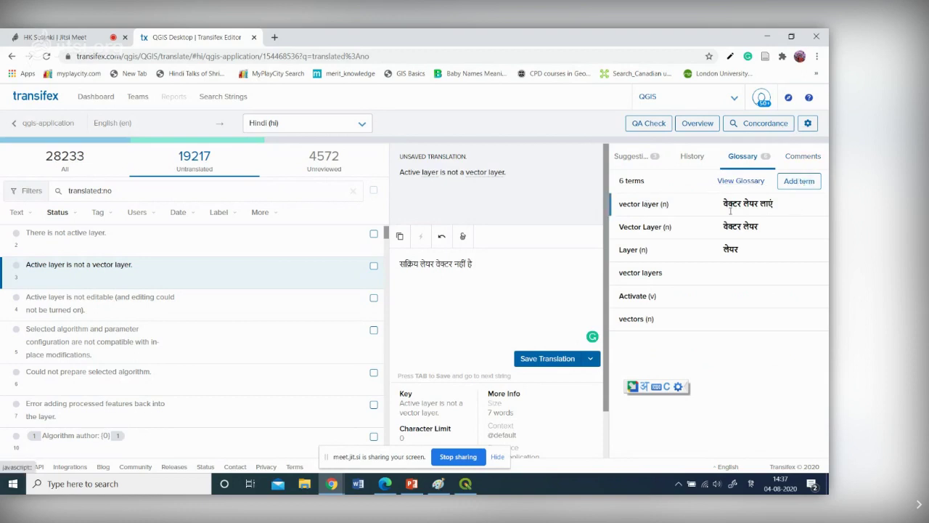
pyautogui.click(812, 164)
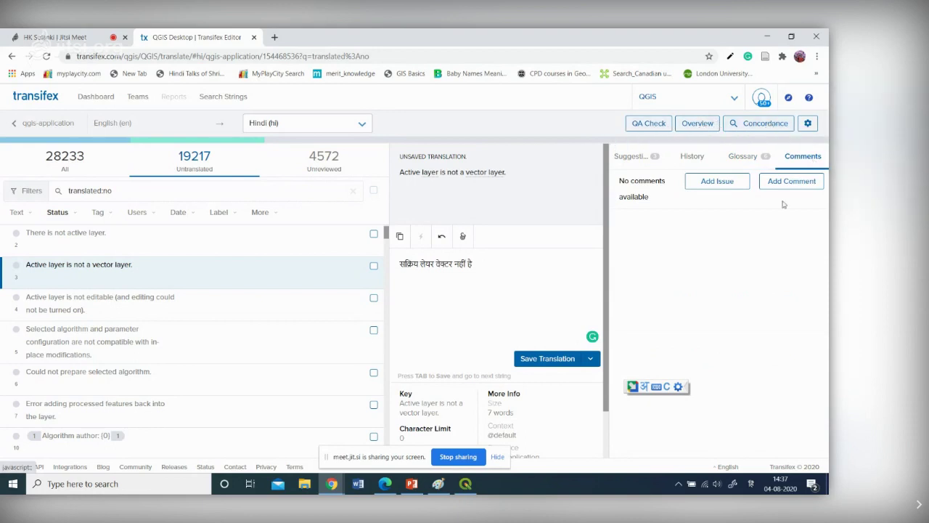
# - Read through the editor's list of keyboard shortcuts, including the translation and review shortcuts, and close it
pyautogui.click(807, 124)
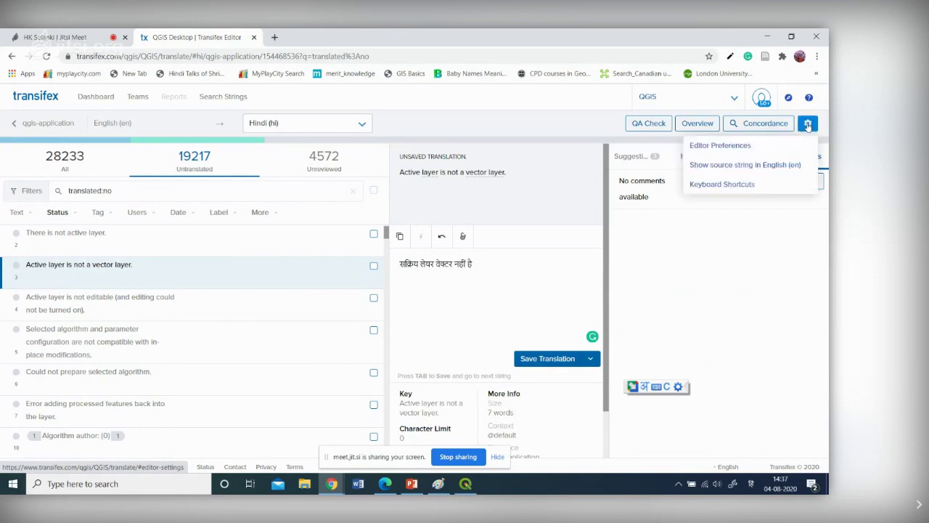
pyautogui.click(726, 185)
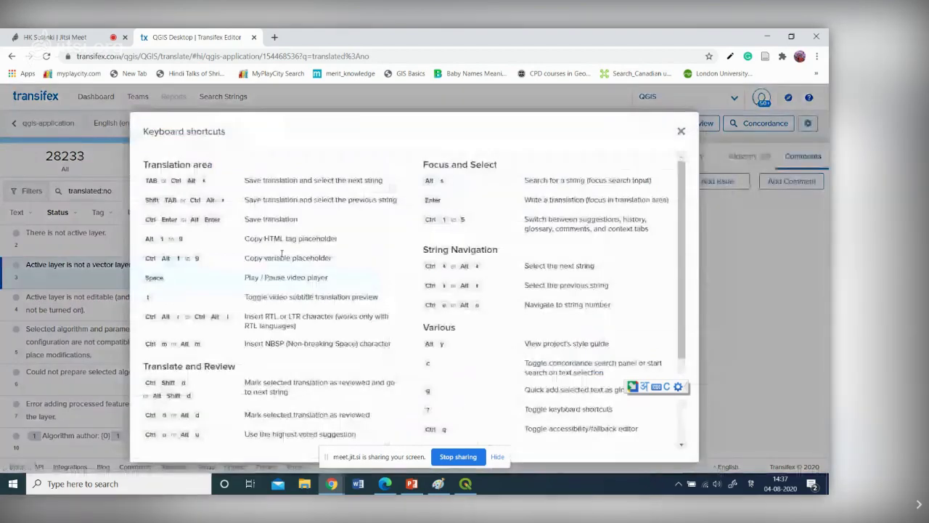
pyautogui.scroll(-3, 333, 248)
pyautogui.scroll(-1, 333, 247)
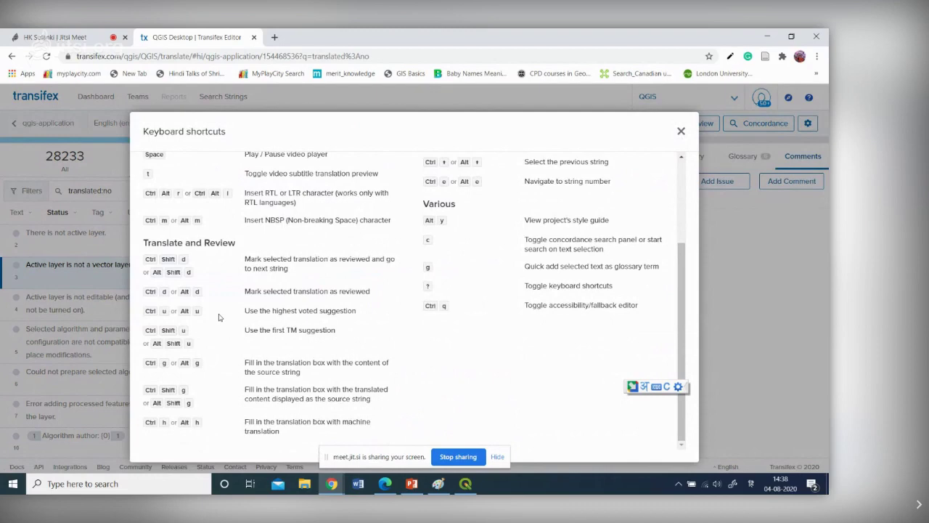
pyautogui.scroll(5, 219, 317)
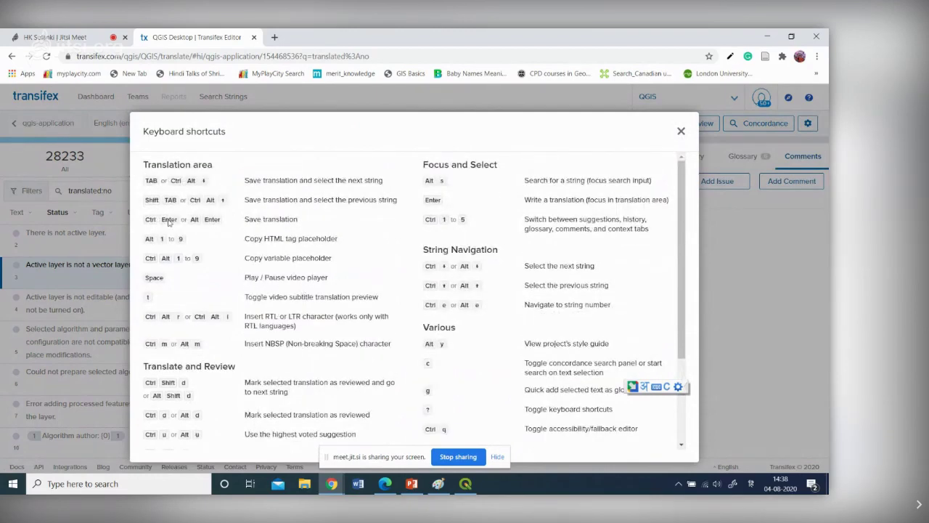
pyautogui.scroll(-3, 276, 378)
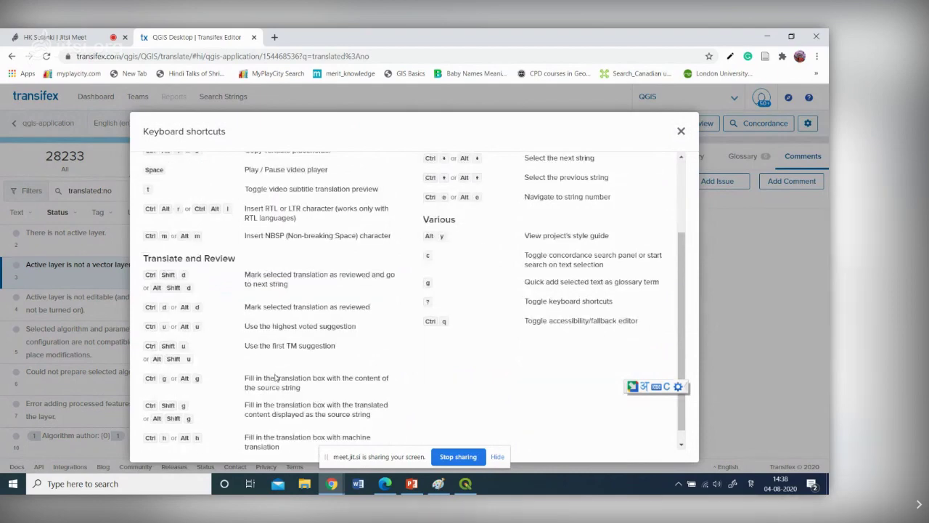
pyautogui.scroll(-1, 260, 338)
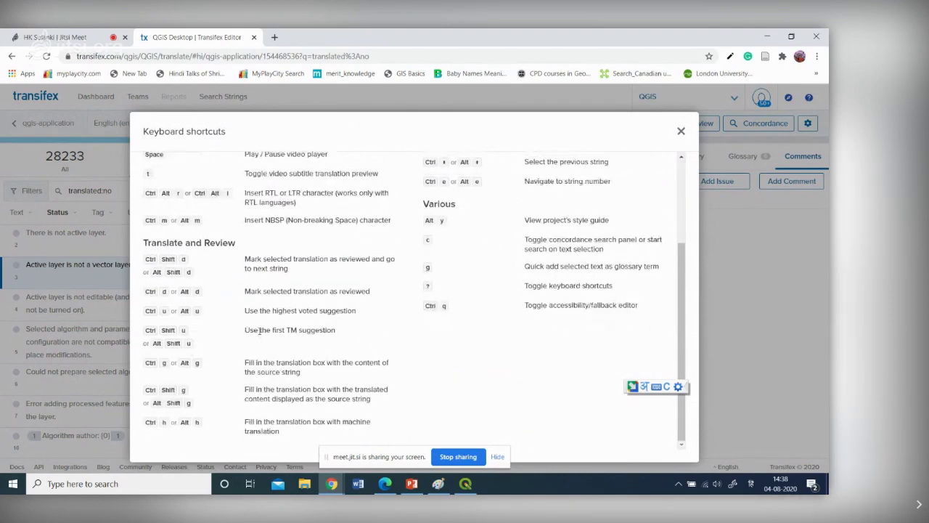
pyautogui.click(680, 132)
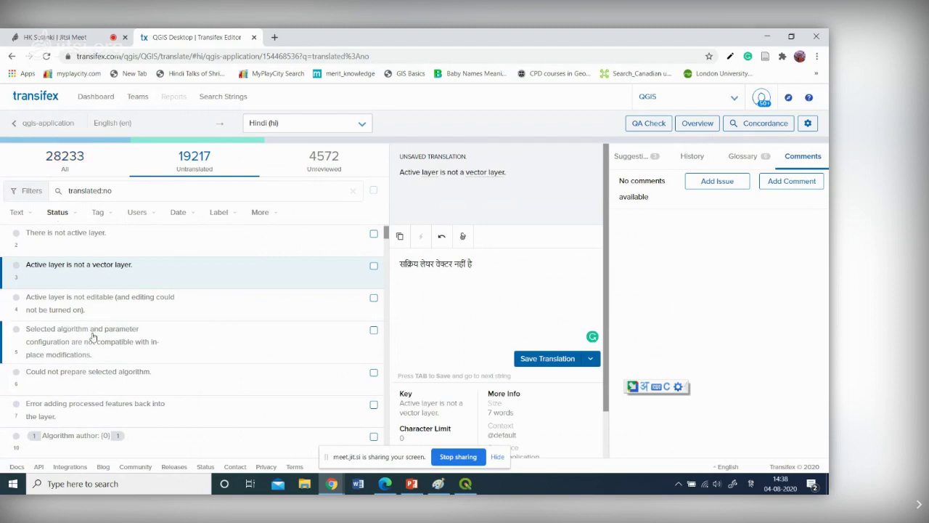
# - Check the word counts for all, untranslated and unreviewed strings
pyautogui.moveTo(65, 169)
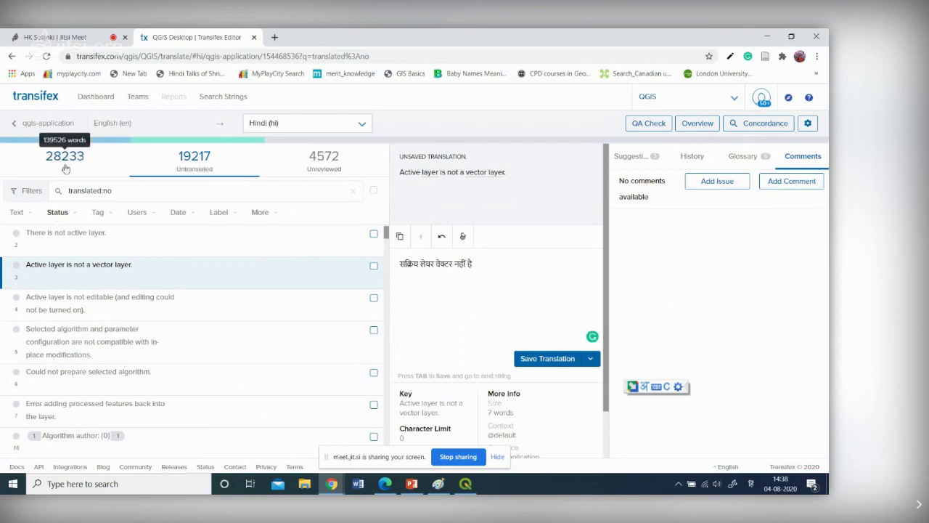
pyautogui.moveTo(196, 169)
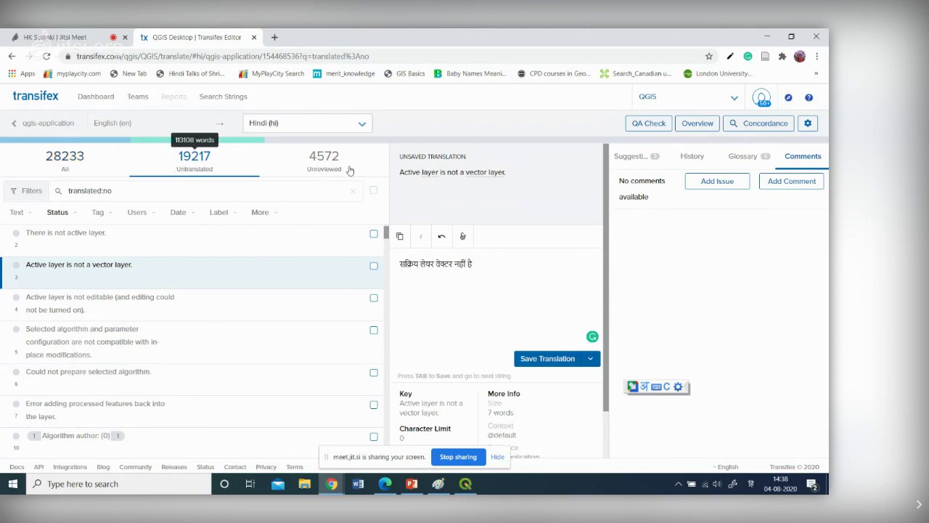
pyautogui.moveTo(325, 167)
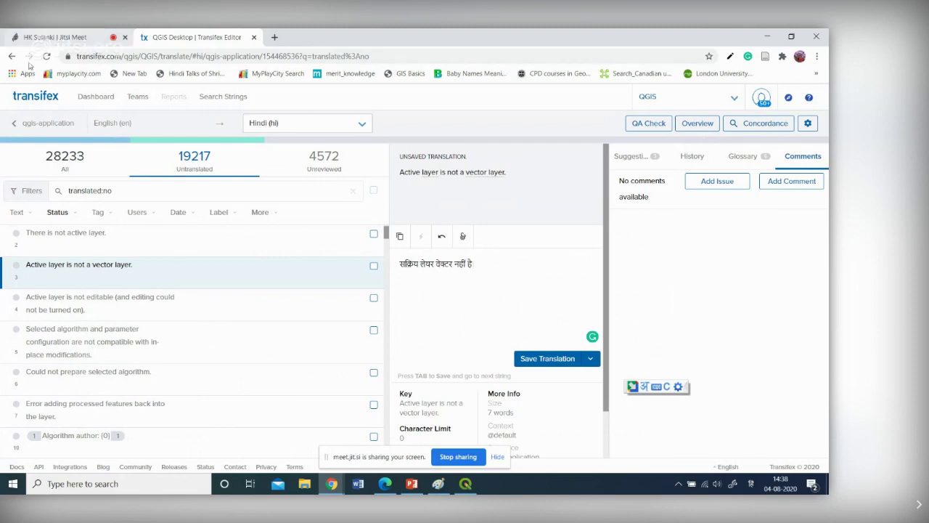
# - Add a line break at the end of the "Active layer is not a vector layer." translation
pyautogui.press('Return')
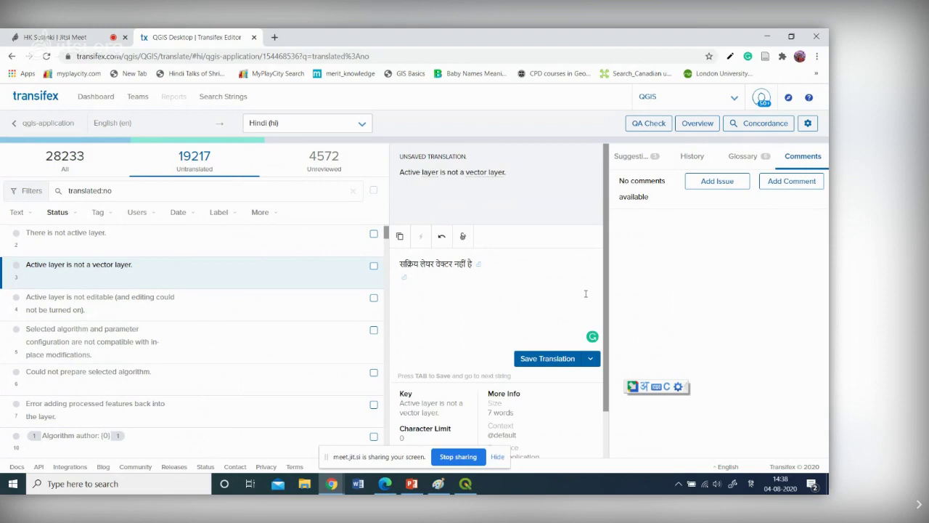
# - Write the sample Hindi sentence "में घर जा रहा हूँ" on a new line below the translation using phonetic input
pyautogui.write('में घर जाraj')
pyautogui.press('BackSpace')
pyautogui.write('ha ')
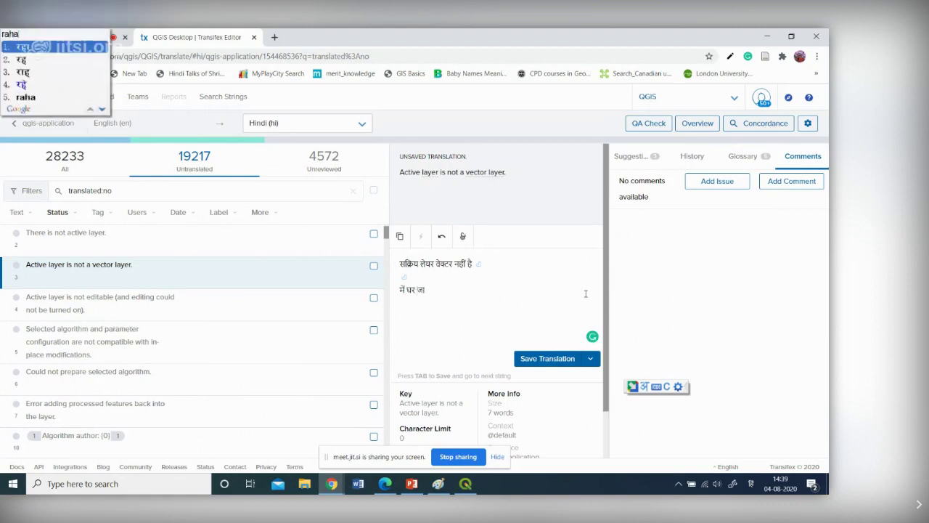
pyautogui.write('hun')
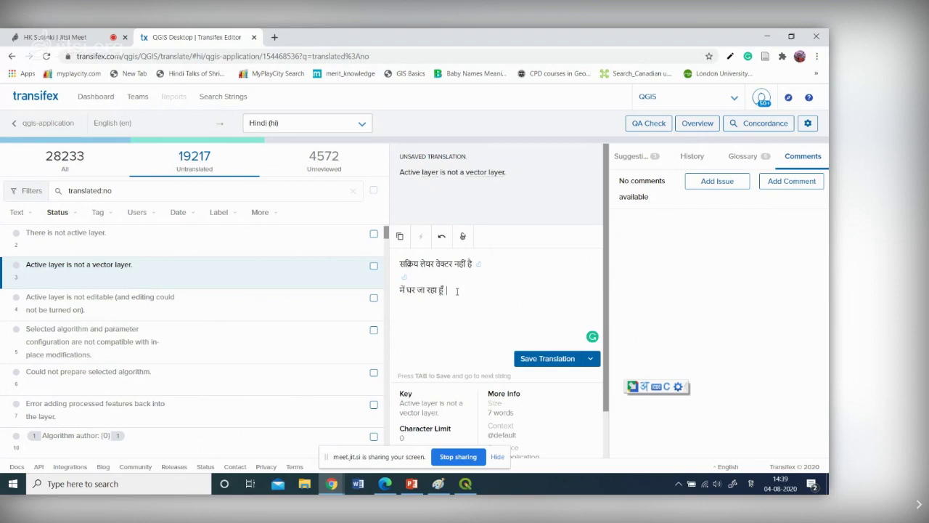
# - Delete the sample Hindi sentence and the extra line breaks below the translation of "Active layer is not a vector layer."
pyautogui.press('BackSpace')
pyautogui.press('BackSpace')
pyautogui.press('BackSpace')
pyautogui.press('BackSpace')
pyautogui.press('BackSpace')
pyautogui.press('BackSpace')
pyautogui.press('BackSpace')
pyautogui.press('BackSpace')
pyautogui.press('BackSpace')
pyautogui.press('BackSpace')
pyautogui.press('BackSpace')
pyautogui.press('BackSpace')
pyautogui.press('BackSpace')
pyautogui.press('BackSpace')
pyautogui.press('BackSpace')
pyautogui.press('BackSpace')
pyautogui.press('BackSpace')
pyautogui.press('BackSpace')
pyautogui.press('BackSpace')
pyautogui.press('BackSpace')
# - Insert "लेयर" after "वेक्टर" in the Hindi translation, save it, and mark it as reviewed
pyautogui.write('layer')
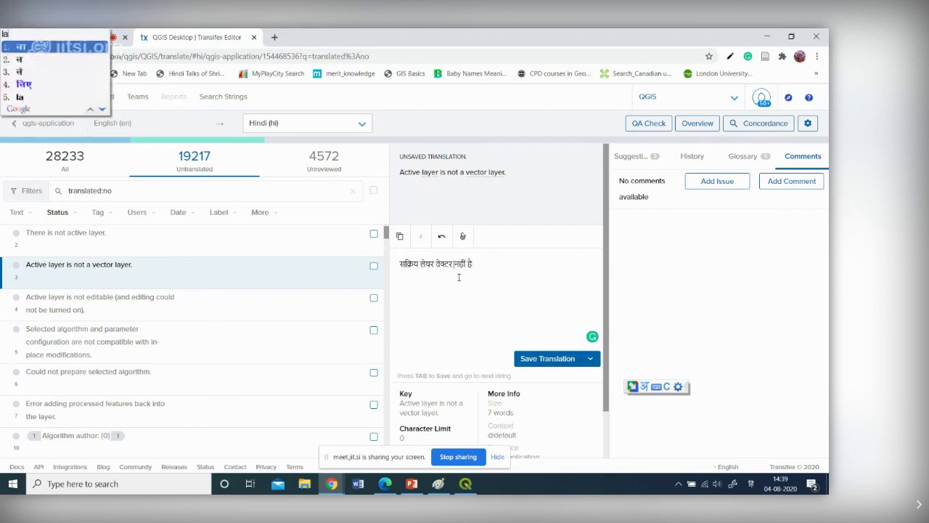
pyautogui.click(540, 358)
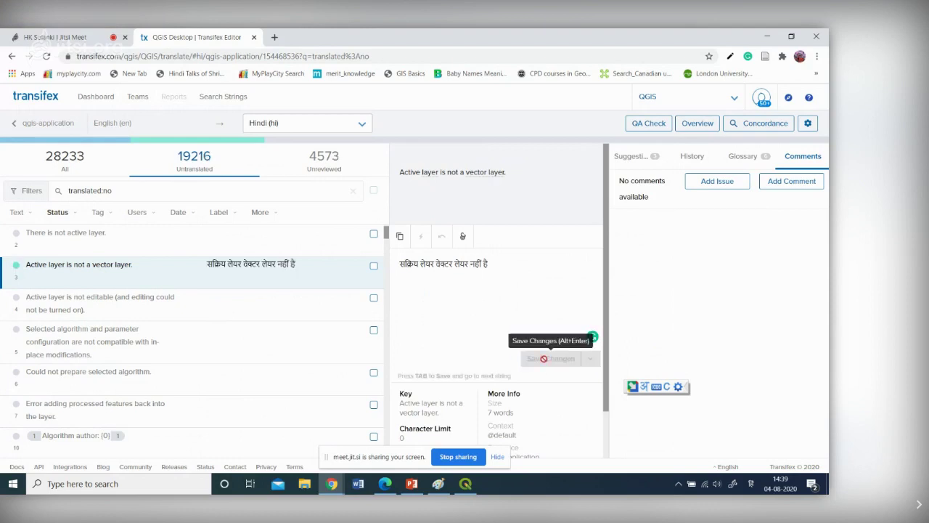
pyautogui.click(500, 357)
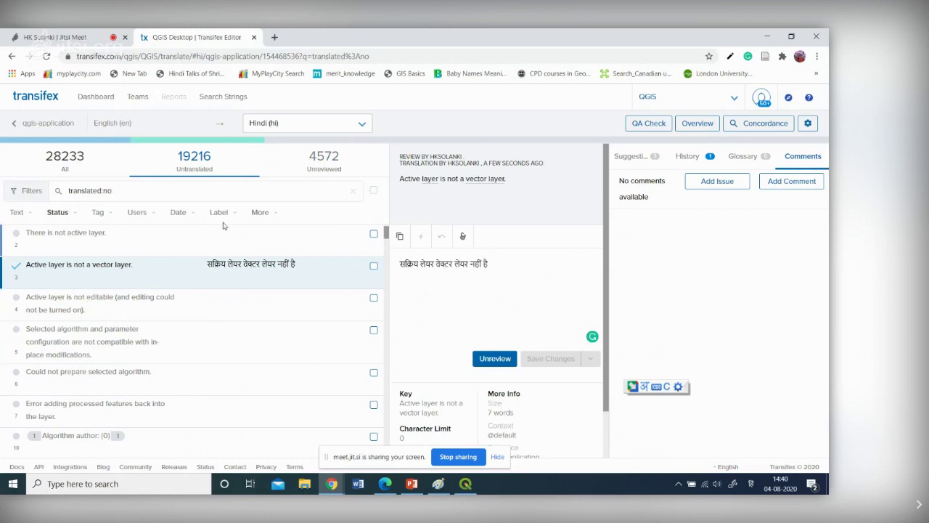
# - List the unreviewed strings, check "Polygon union", and mark the translation of "Interpolate (Natural neighbor)" as reviewed
pyautogui.click(324, 157)
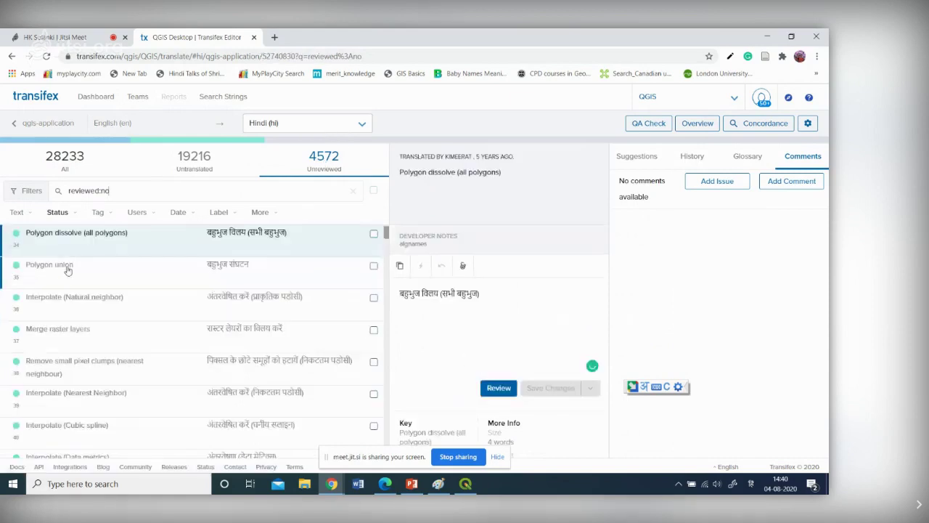
pyautogui.click(65, 267)
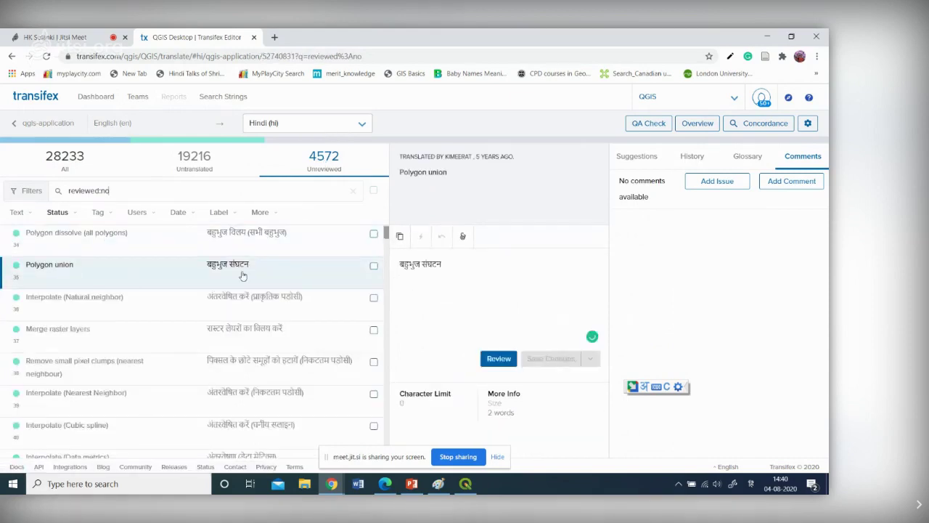
pyautogui.click(67, 303)
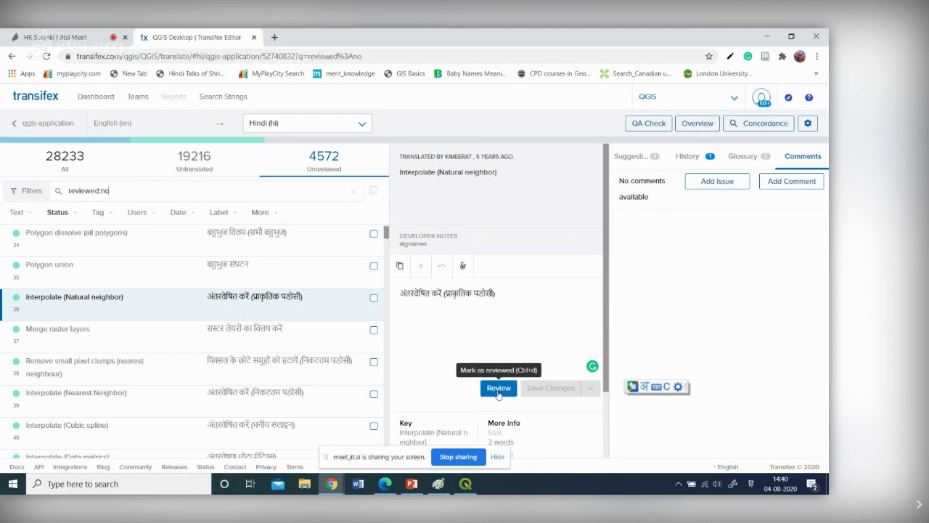
pyautogui.moveTo(402, 291); pyautogui.dragTo(501, 291)
pyautogui.click(511, 292)
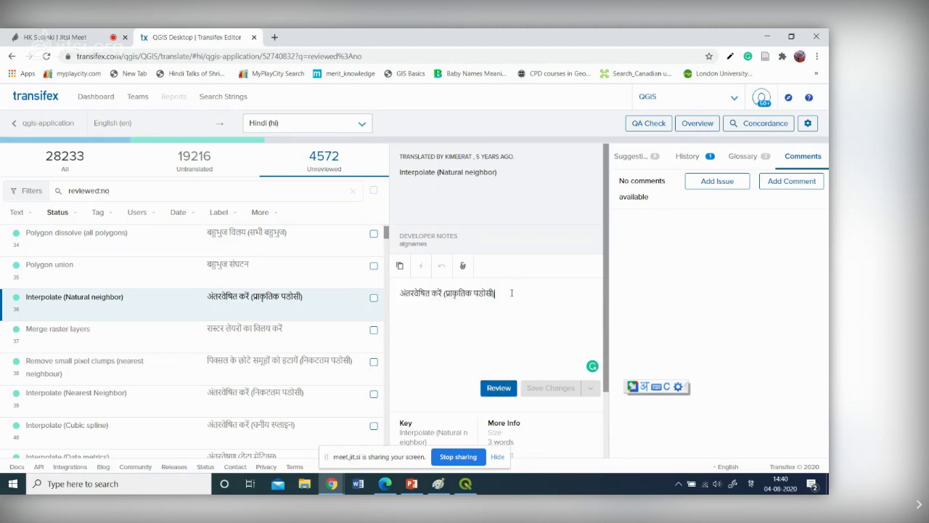
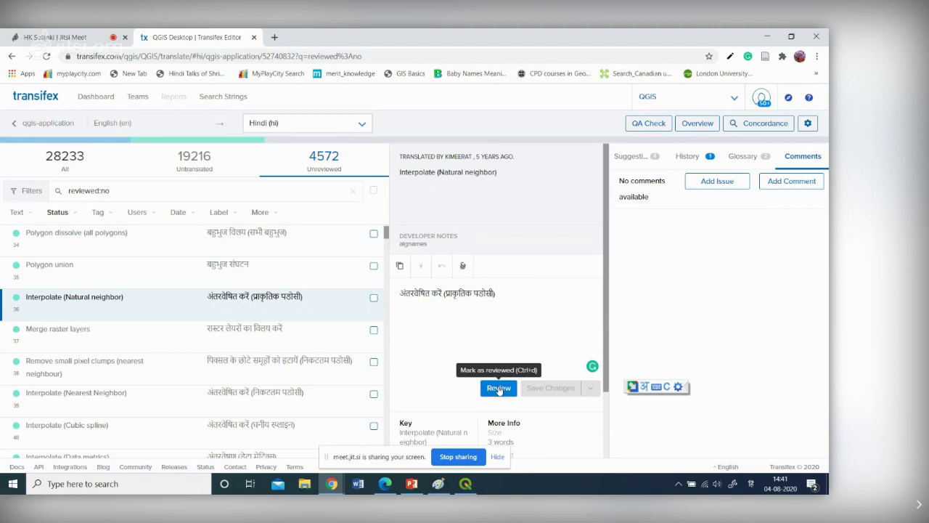
pyautogui.click(498, 388)
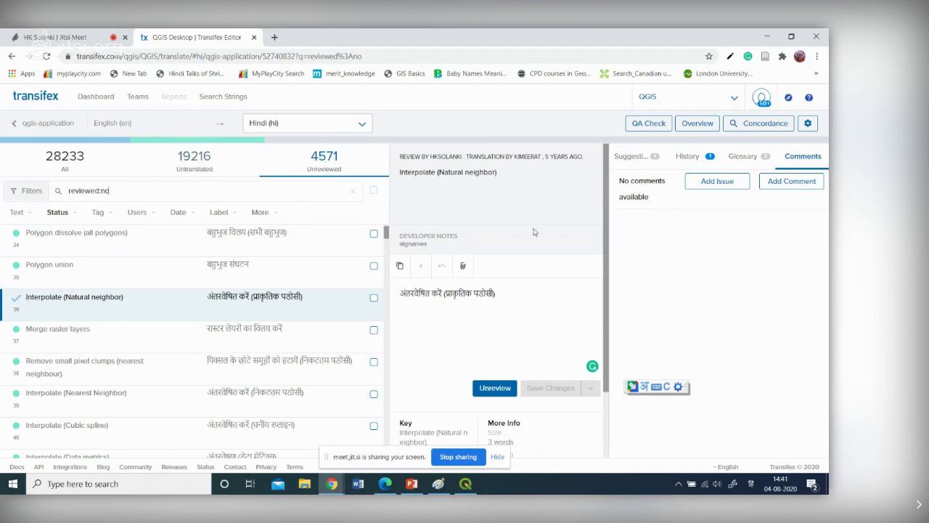
# - Skim the remaining unreviewed strings, then leave the translation editor for the QGIS Desktop project dashboard
pyautogui.scroll(-3, 305, 344)
pyautogui.scroll(-7, 243, 365)
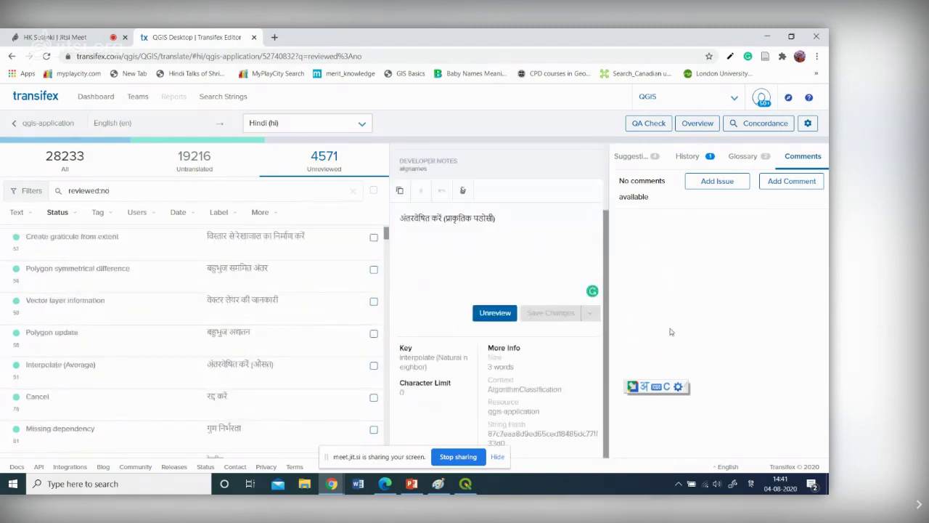
pyautogui.scroll(2, 347, 272)
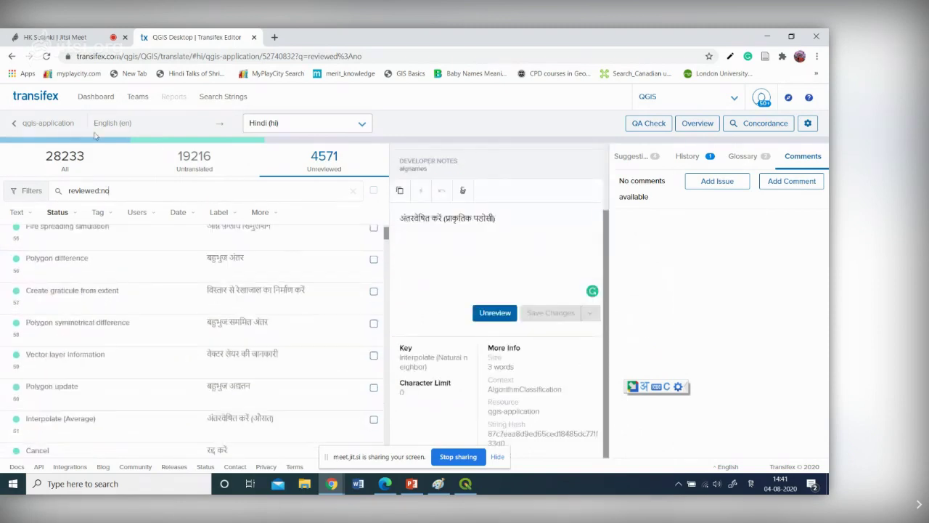
pyautogui.click(14, 126)
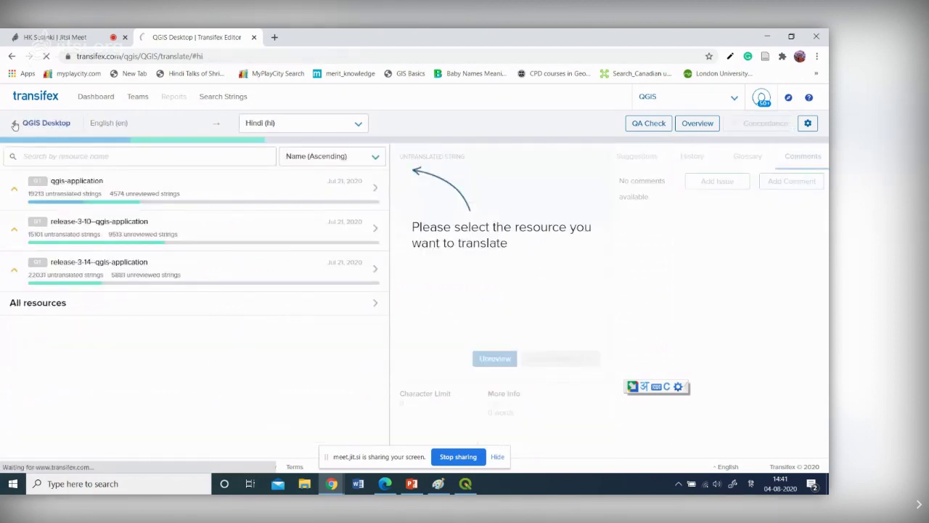
pyautogui.click(99, 100)
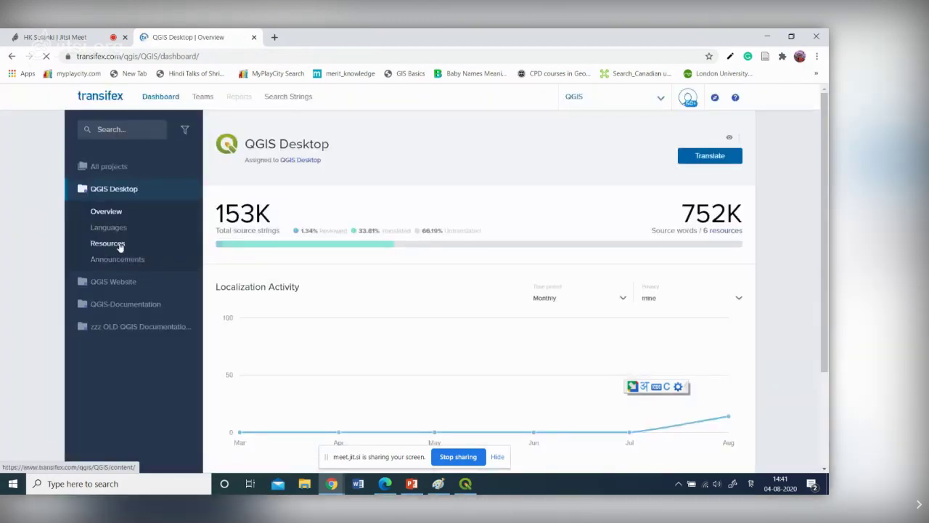
# - Look over the translation progress and localization activity of the QGIS Website and QGIS-Documentation projects
pyautogui.click(112, 285)
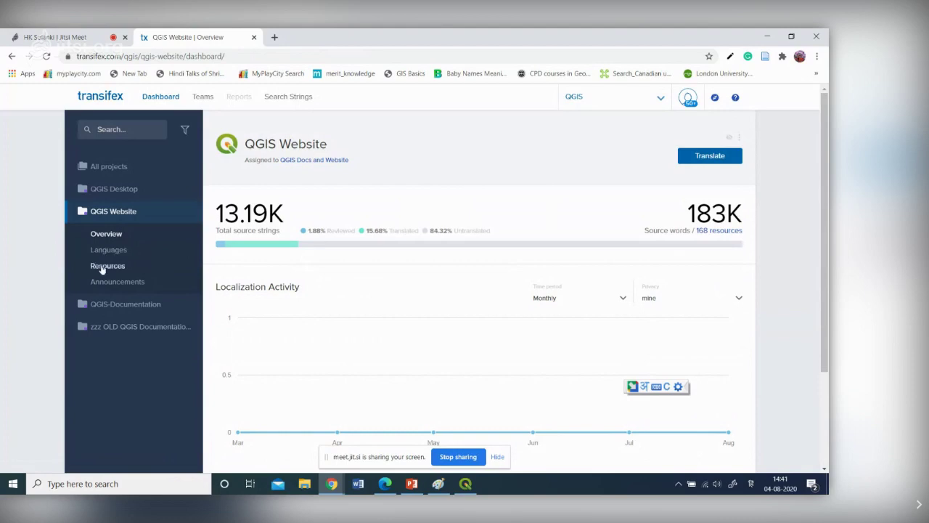
pyautogui.click(116, 308)
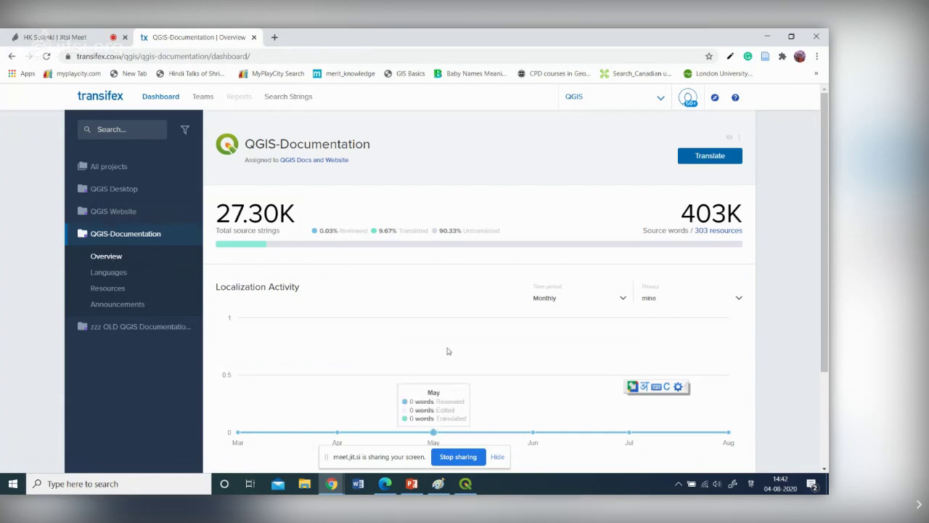
pyautogui.scroll(-2, 446, 348)
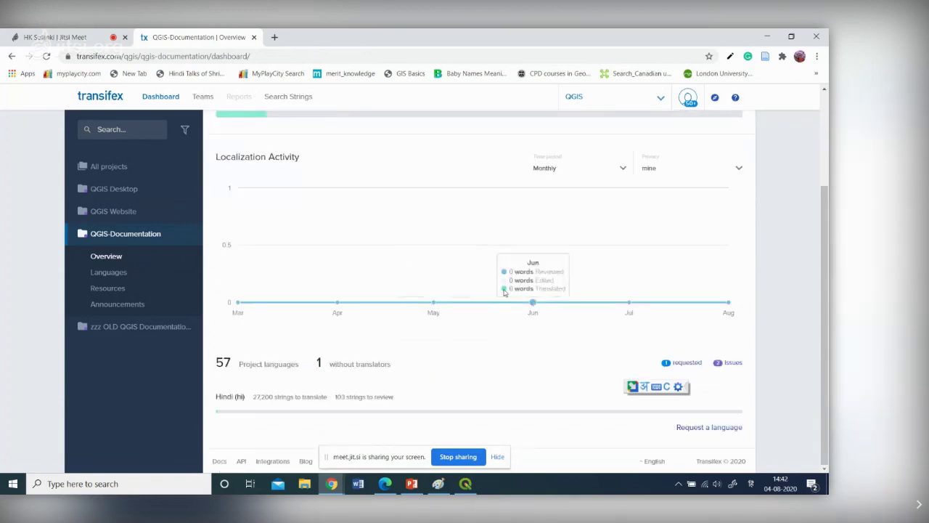
pyautogui.scroll(2, 504, 292)
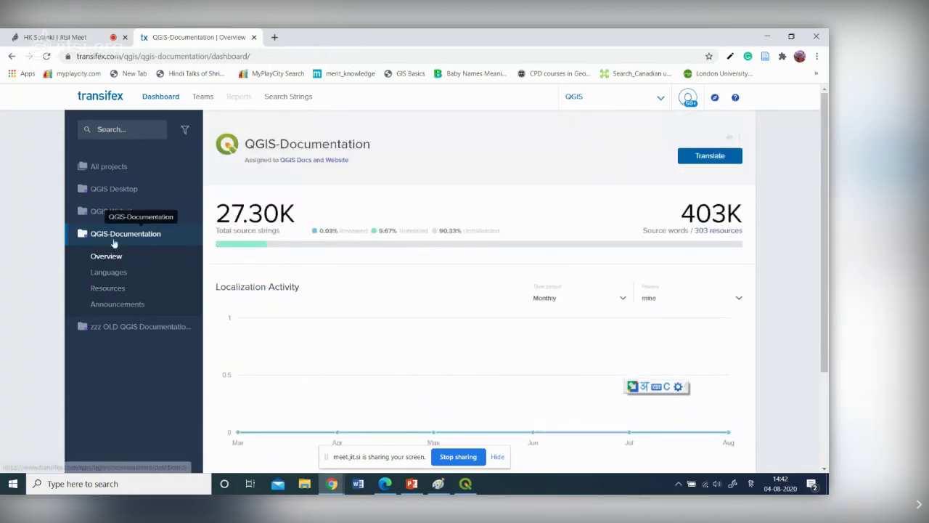
pyautogui.moveTo(825, 239); pyautogui.dragTo(794, 195)
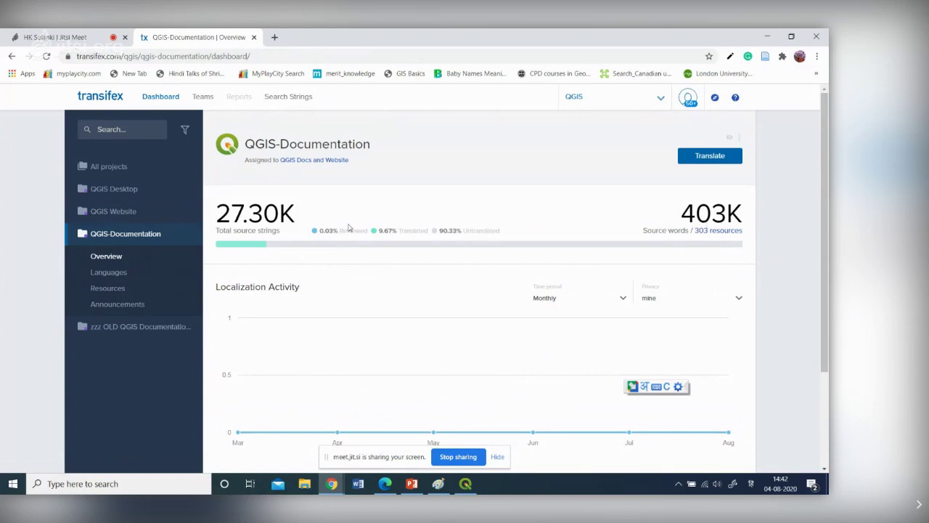
pyautogui.moveTo(233, 246)
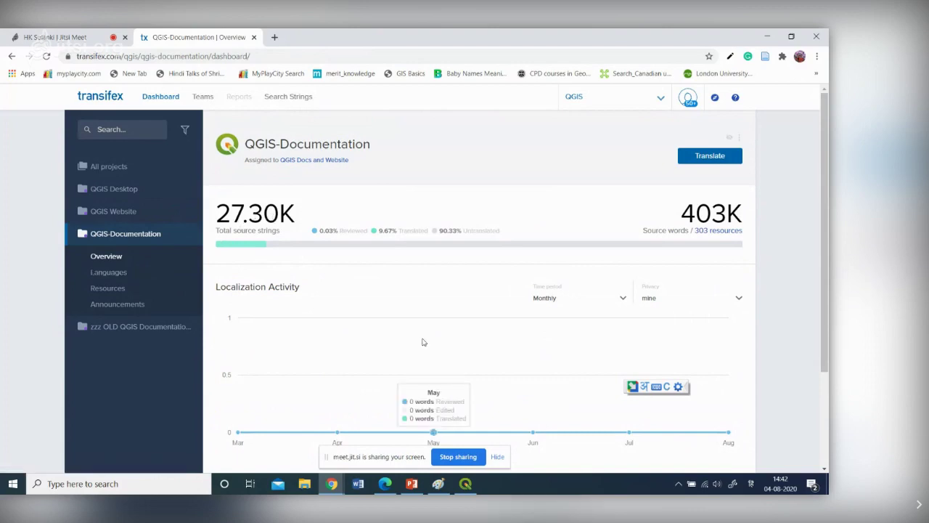
pyautogui.scroll(-2, 424, 341)
pyautogui.scroll(3, 501, 356)
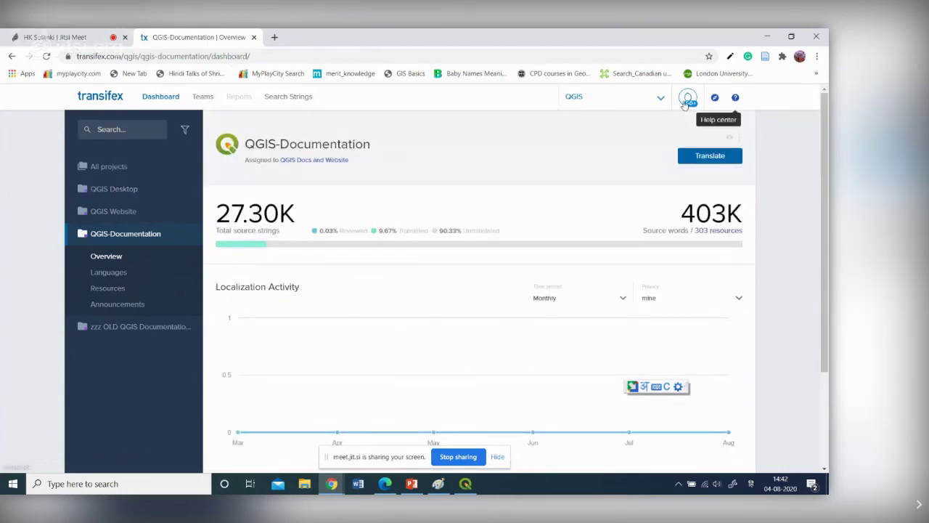
# - Expand the QGIS Desktop team in the teams overview and open its list of members translating to Hindi
pyautogui.click(202, 100)
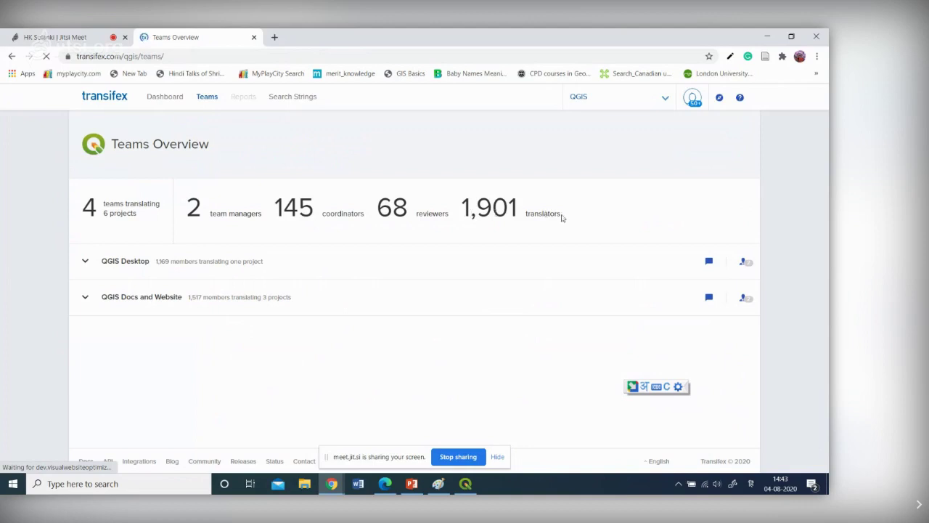
pyautogui.click(88, 263)
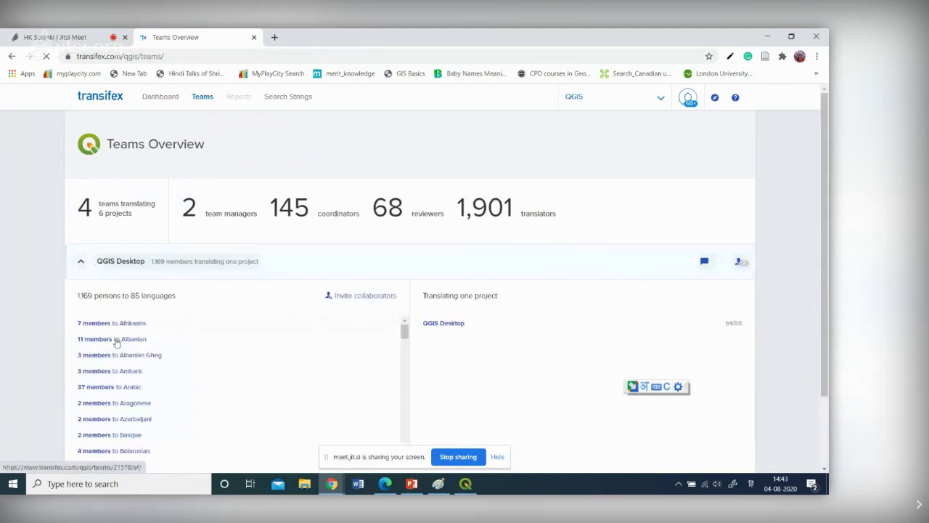
pyautogui.scroll(-3, 137, 370)
pyautogui.scroll(-2, 135, 402)
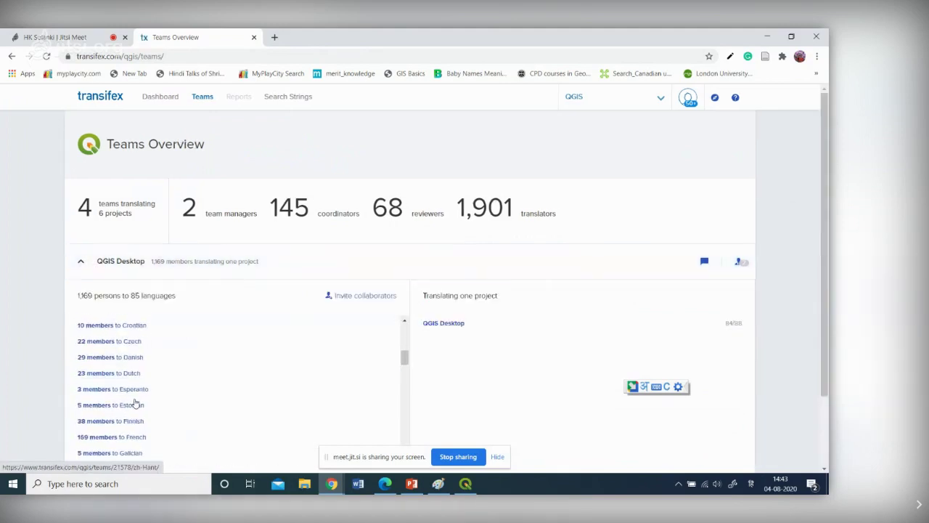
pyautogui.scroll(-3, 135, 403)
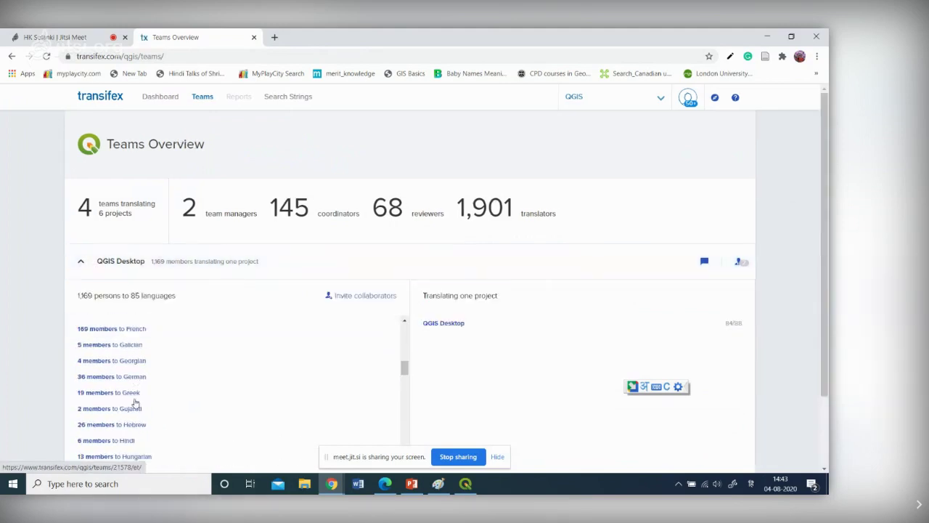
pyautogui.scroll(-2, 135, 402)
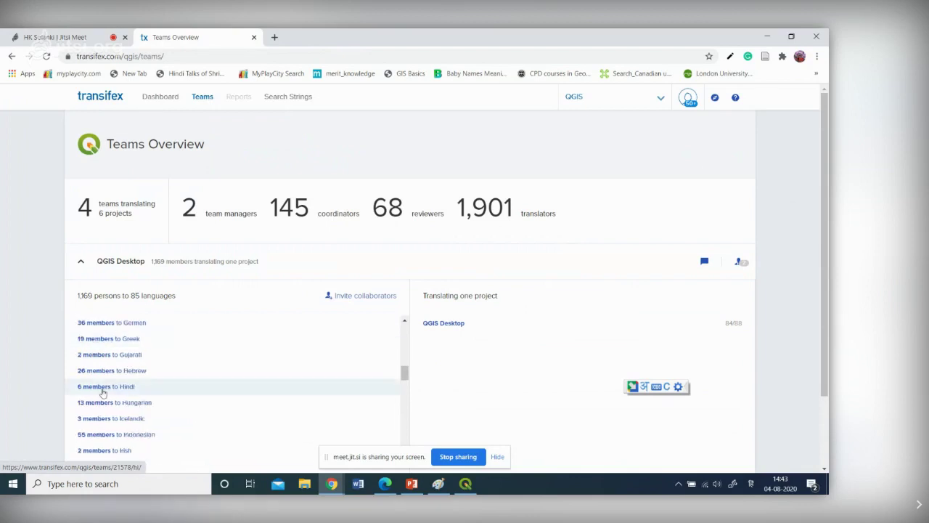
pyautogui.click(103, 389)
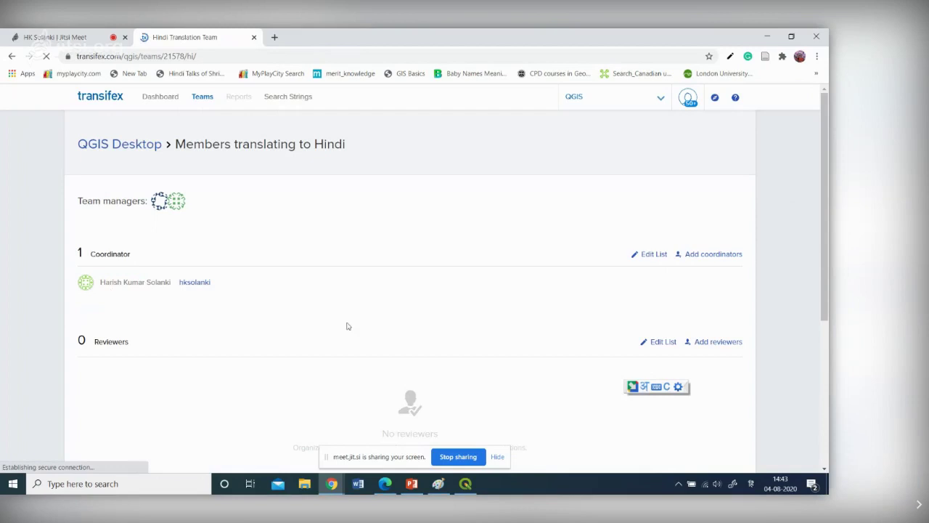
# - Look through the coordinators, reviewers and translators of the QGIS Desktop Hindi translation team
pyautogui.scroll(-2, 347, 326)
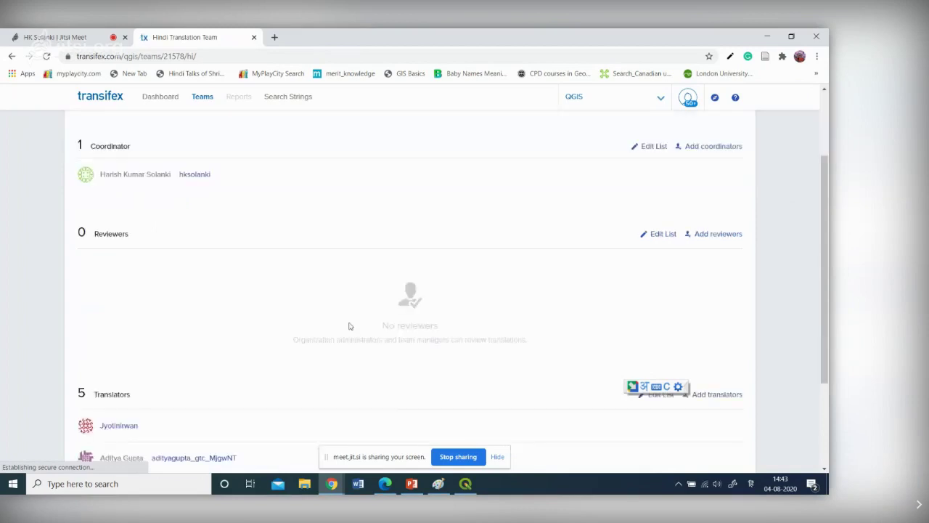
pyautogui.scroll(-1, 349, 326)
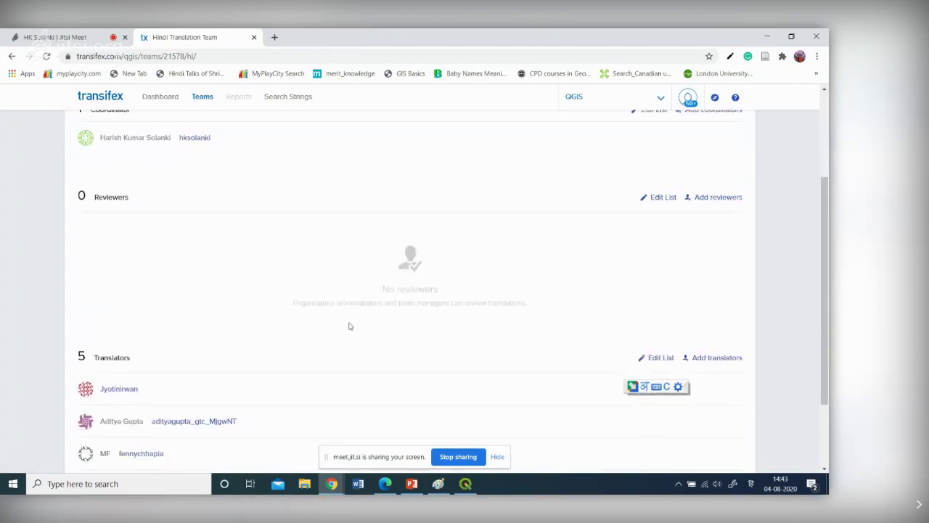
pyautogui.scroll(-2, 348, 326)
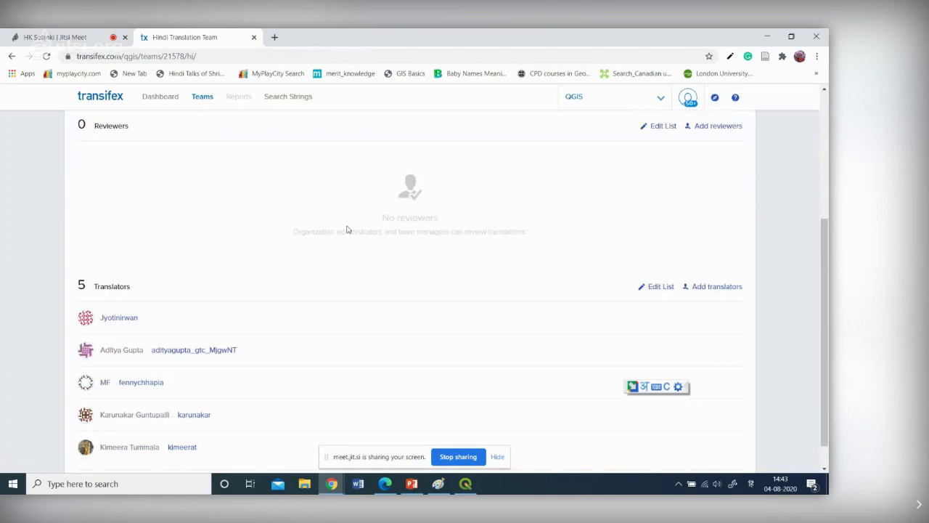
pyautogui.scroll(3, 347, 230)
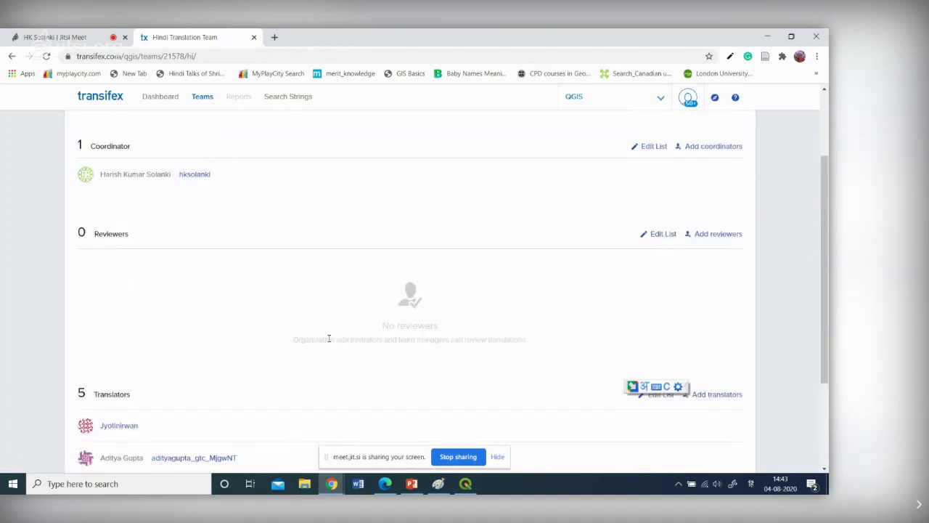
pyautogui.scroll(-4, 329, 338)
pyautogui.scroll(3, 243, 253)
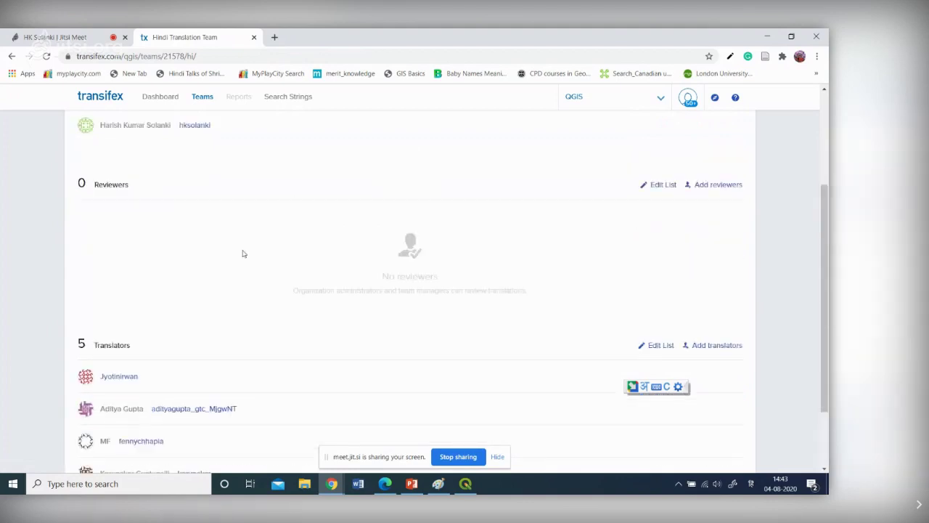
pyautogui.scroll(1, 243, 253)
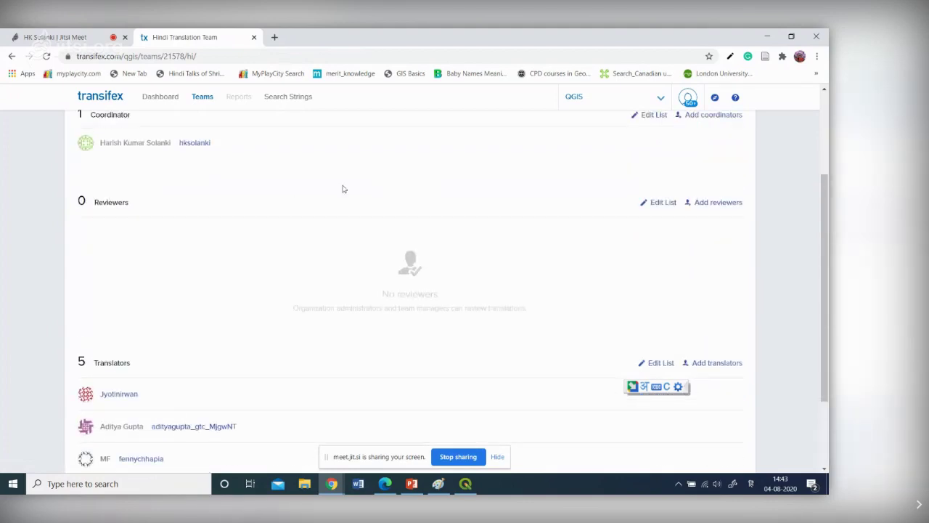
pyautogui.scroll(-3, 344, 189)
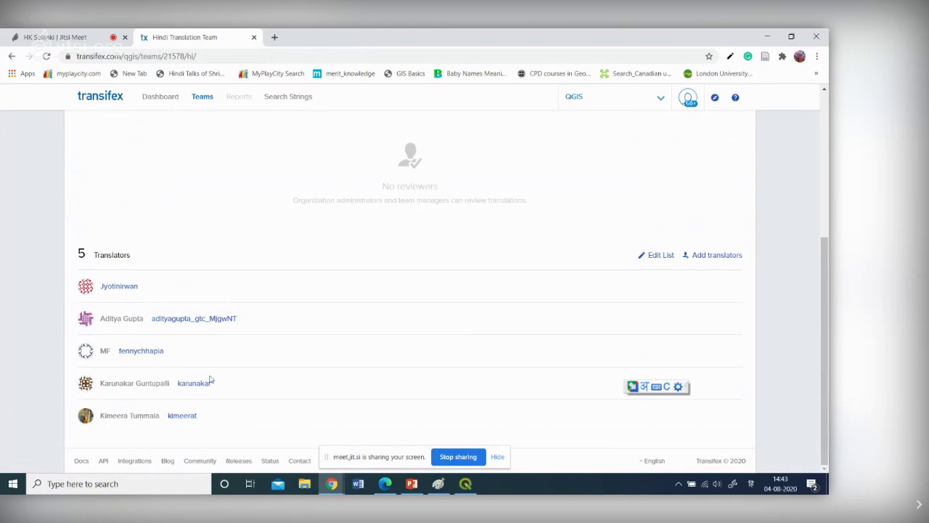
# - Return from the Hindi member list to the QGIS teams overview and open the explorer of public projects
pyautogui.scroll(4, 448, 290)
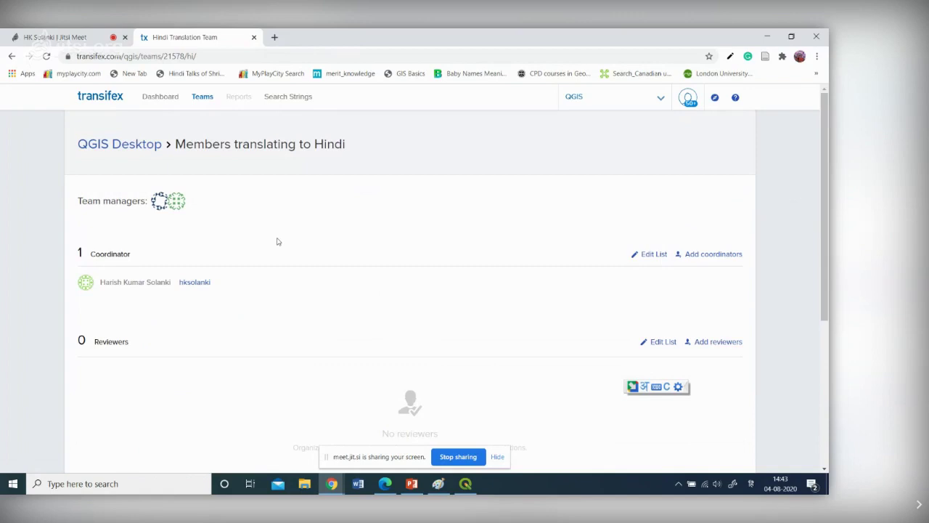
pyautogui.click(205, 99)
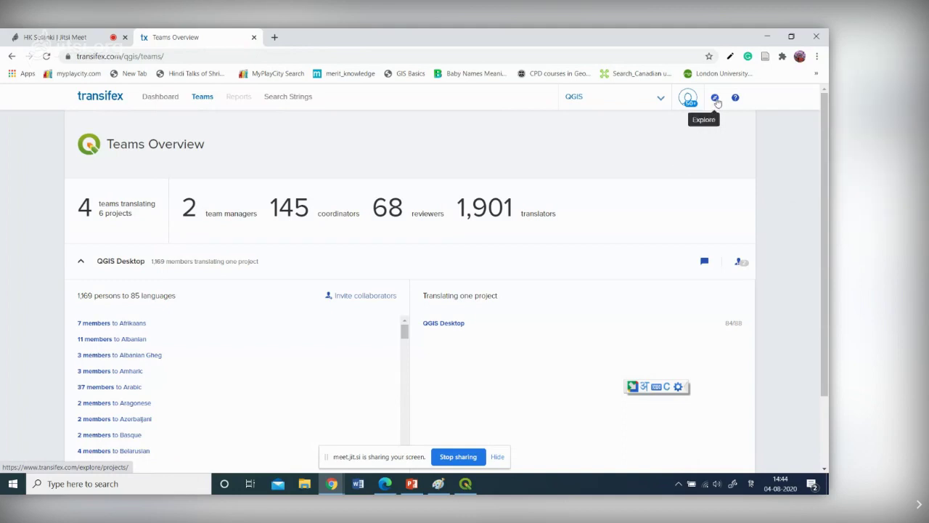
pyautogui.click(716, 98)
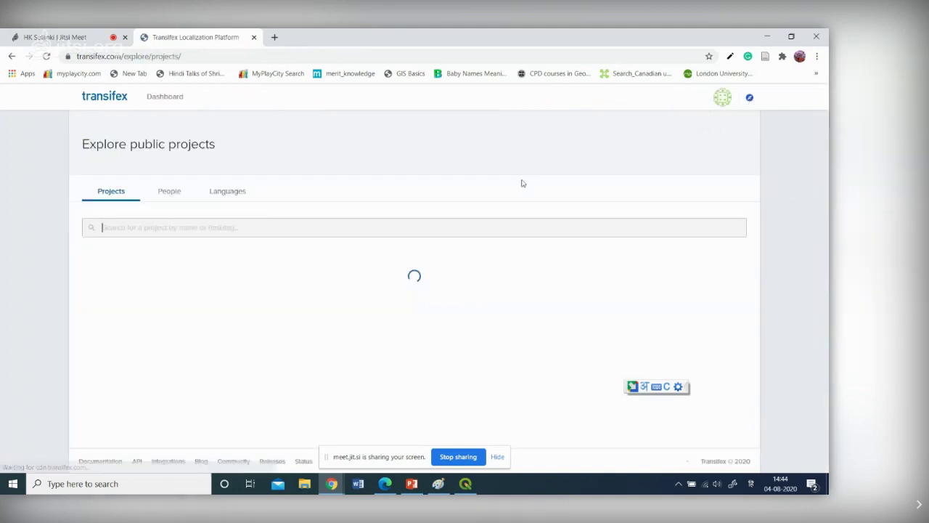
# - Search the public projects for "qgis" with English keyboard input and check the QGIS Desktop project page from the results
pyautogui.write('q')
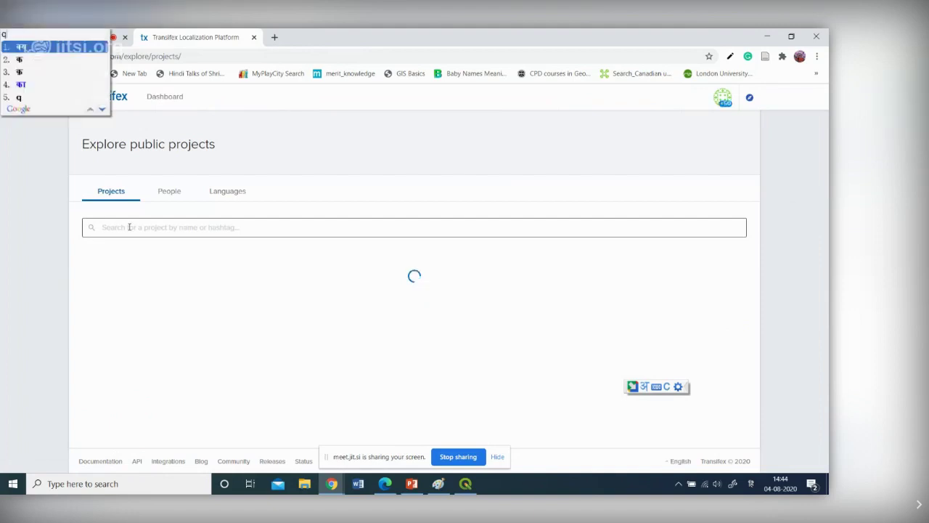
pyautogui.write('gis')
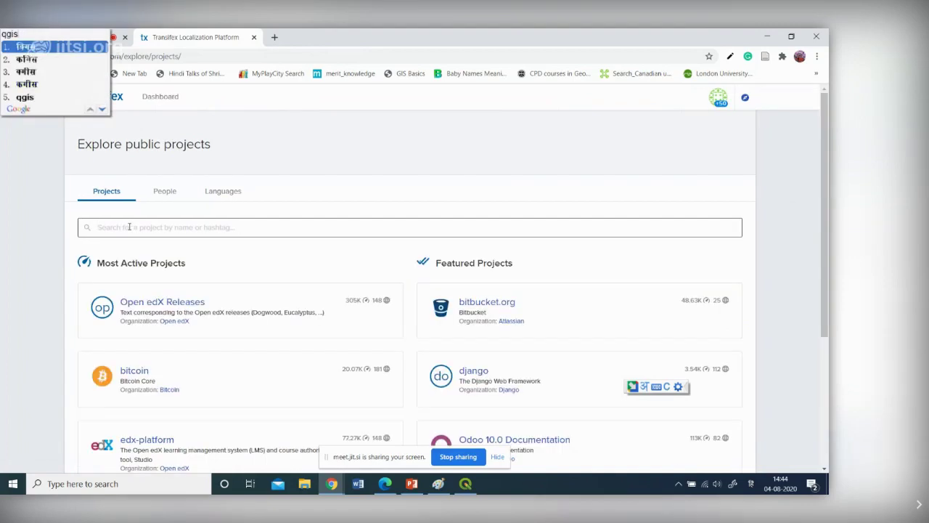
pyautogui.click(32, 235)
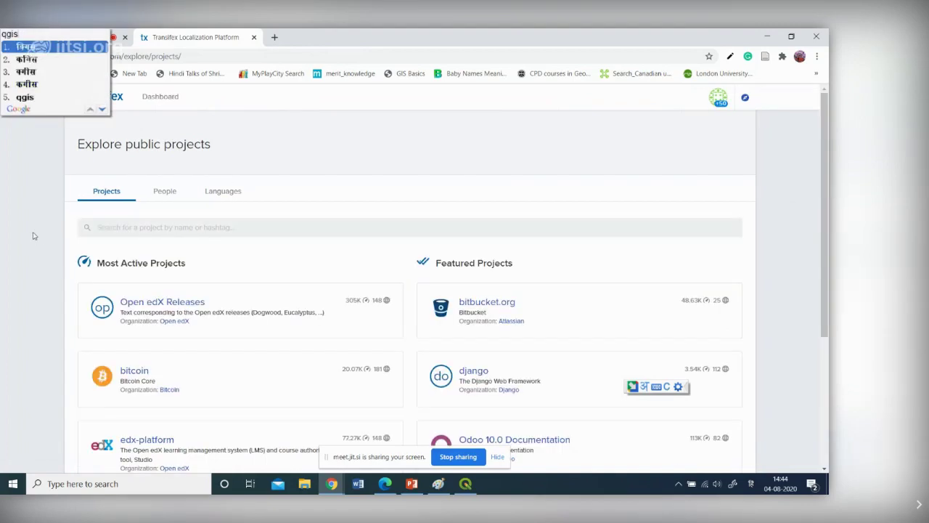
pyautogui.click(116, 230)
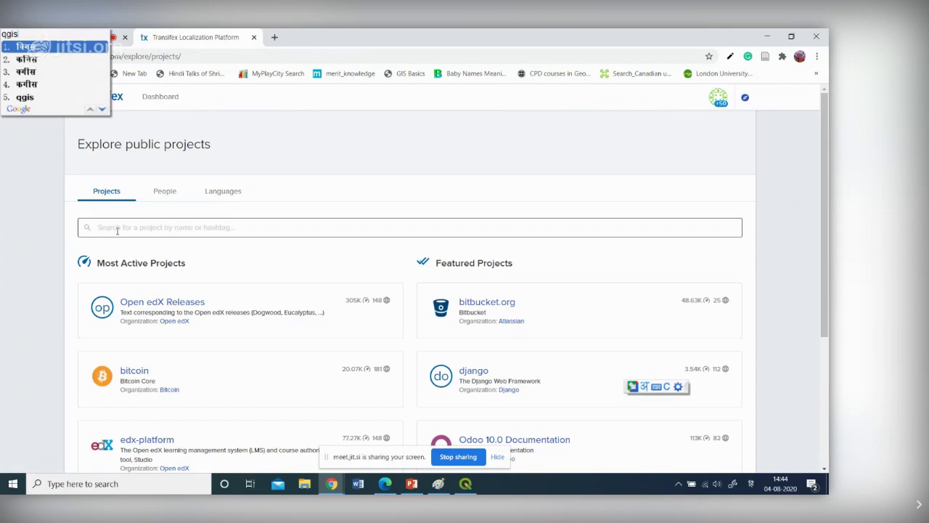
pyautogui.hotkey('alt', 'shift')
pyautogui.write('qgis')
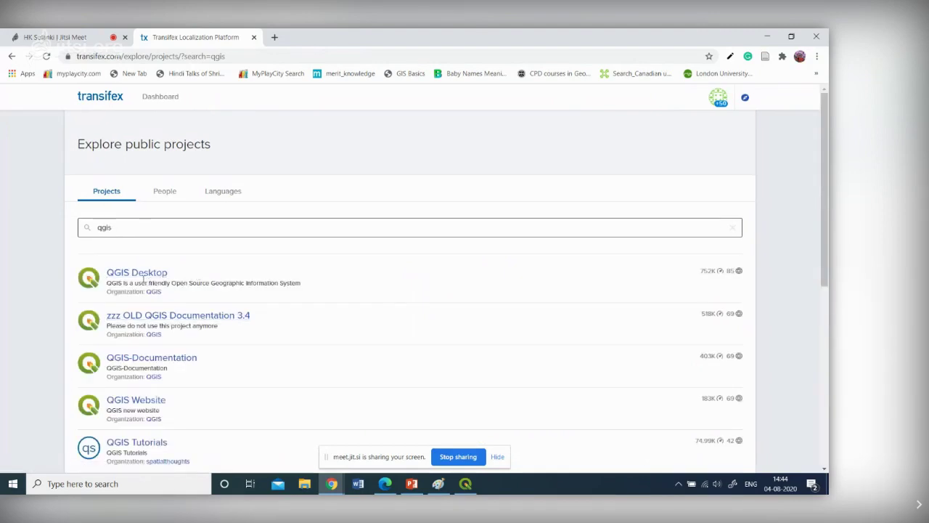
pyautogui.click(144, 281)
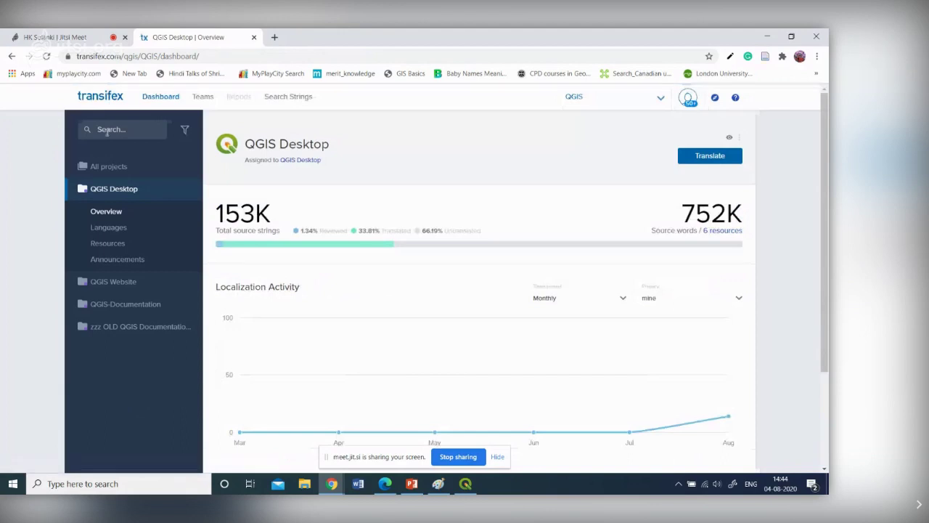
pyautogui.click(12, 56)
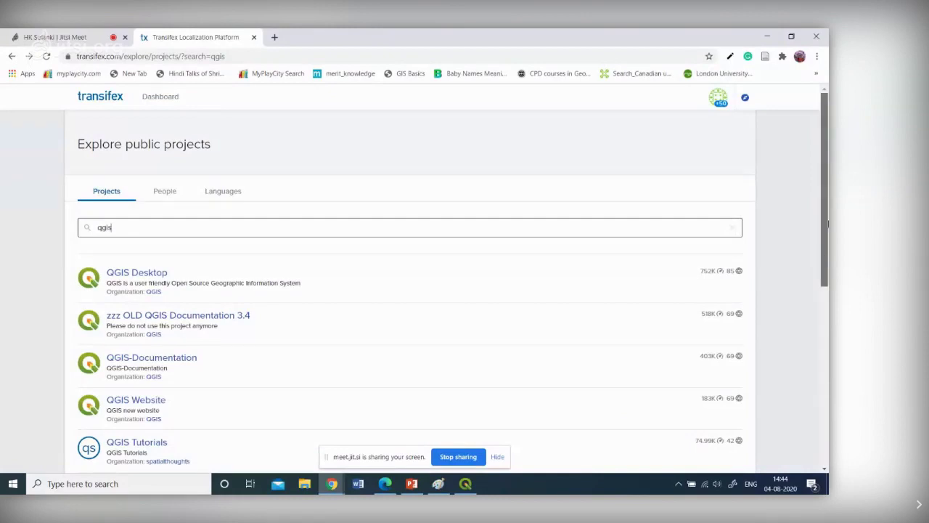
# - Browse the explorer's people and languages listings, and return to its public projects listing
pyautogui.click(166, 194)
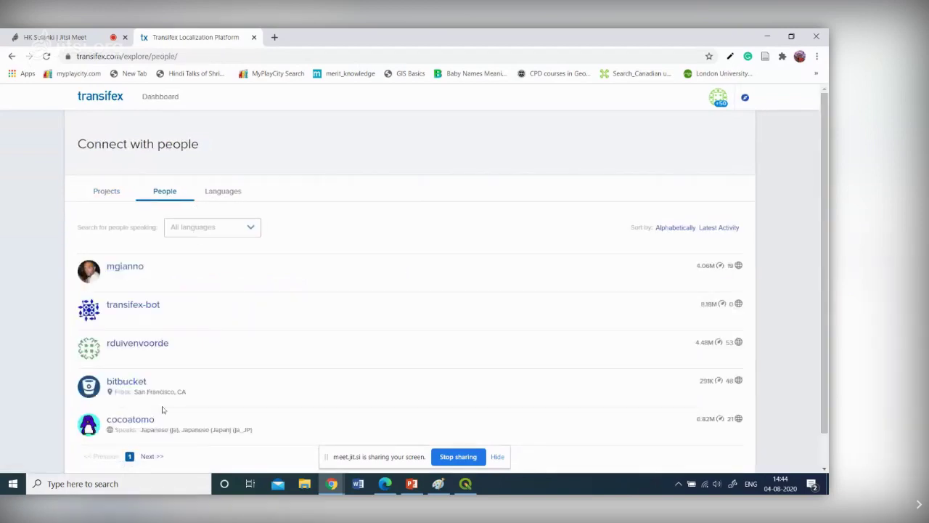
pyautogui.scroll(-1, 163, 410)
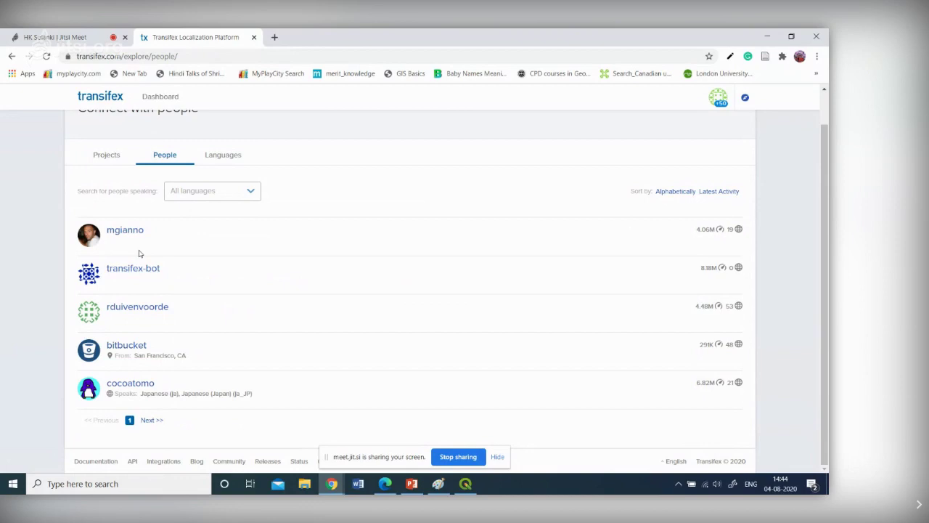
pyautogui.scroll(1, 164, 261)
pyautogui.click(226, 192)
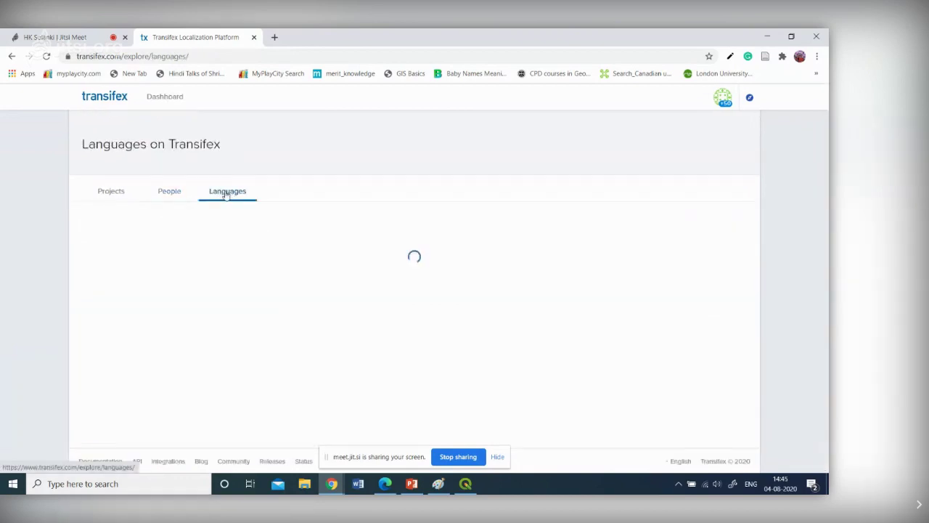
pyautogui.click(103, 193)
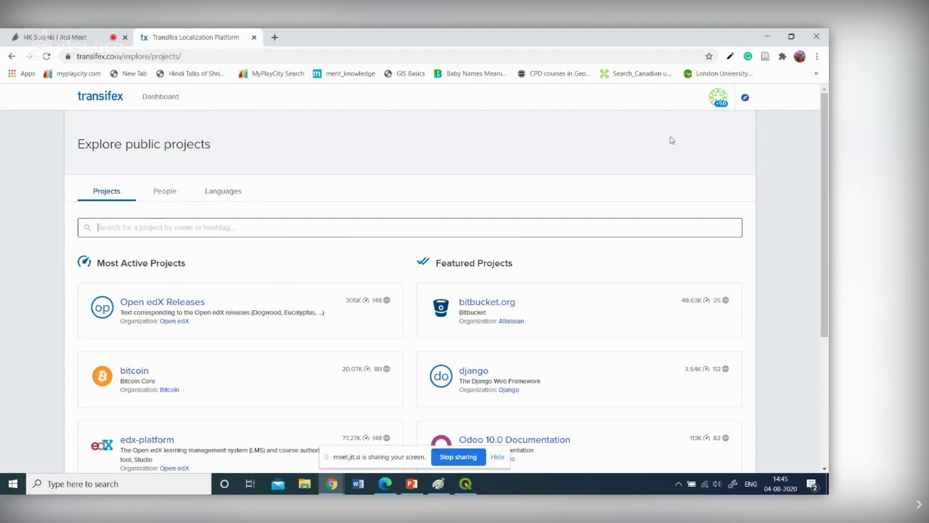
# - Search the public projects for "odk" and open the ODK Collect project
pyautogui.click(744, 98)
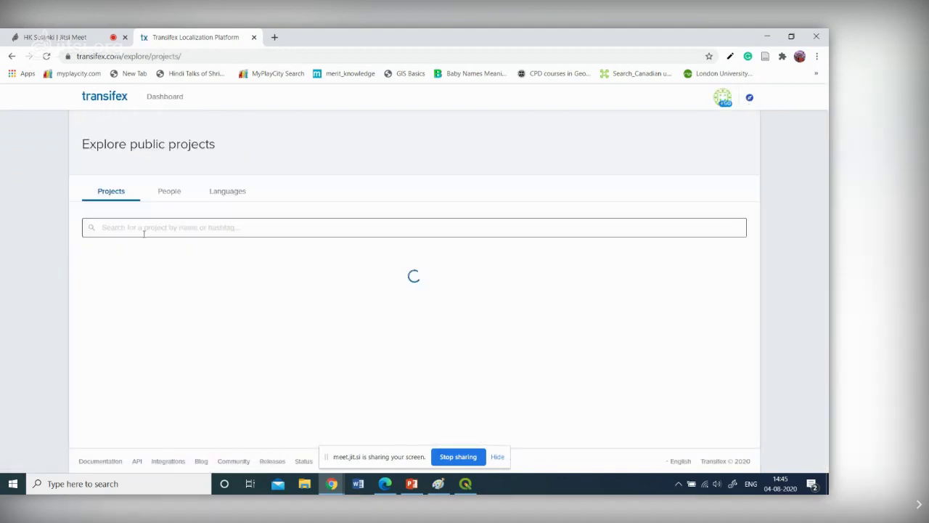
pyautogui.write('odk')
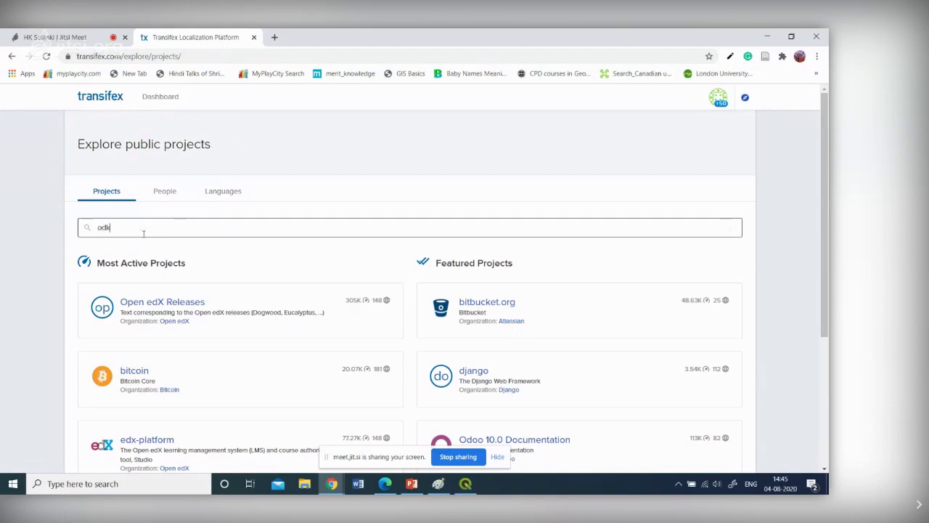
pyautogui.scroll(-2, 174, 335)
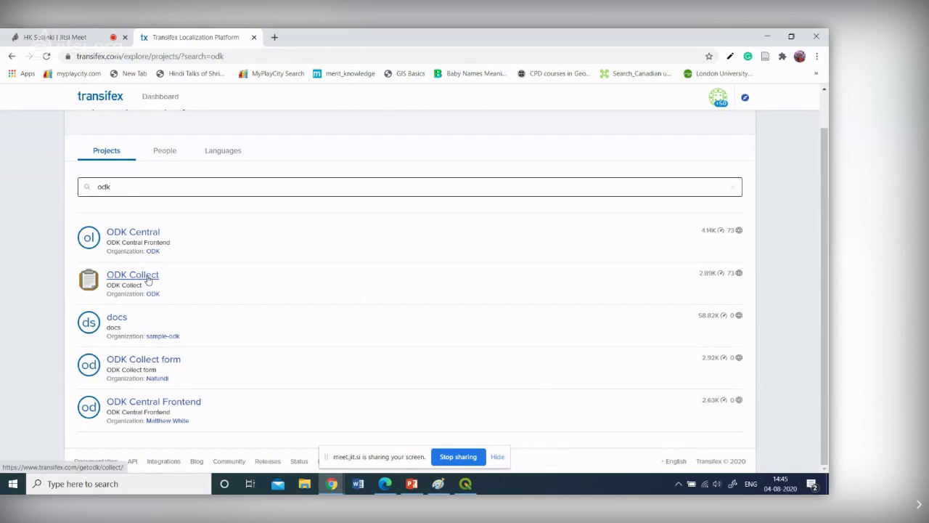
pyautogui.click(147, 280)
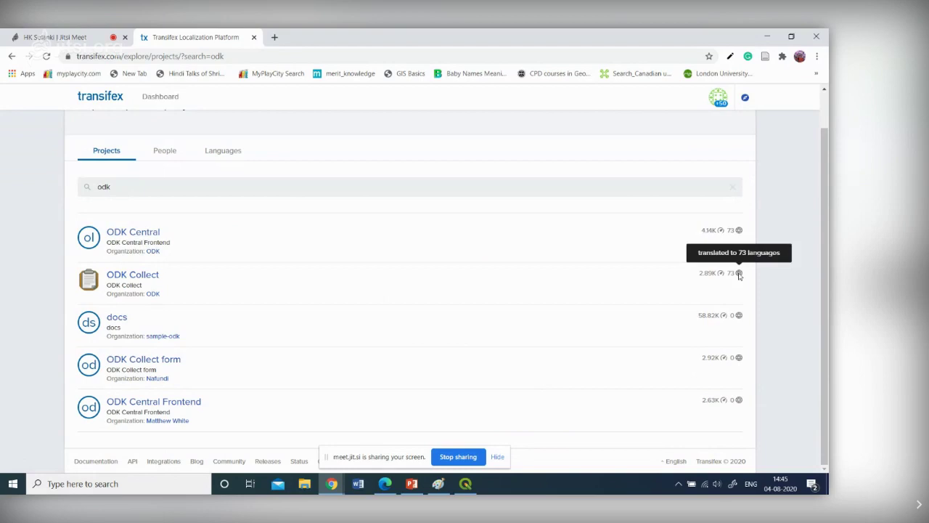
pyautogui.click(133, 276)
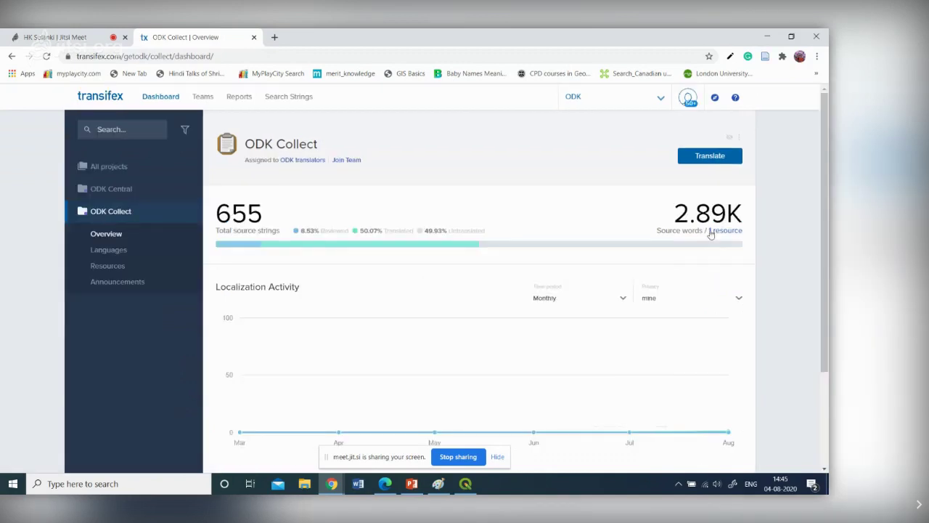
# - View the ODK organization's teams overview and switch back to the QGIS organization
pyautogui.click(203, 96)
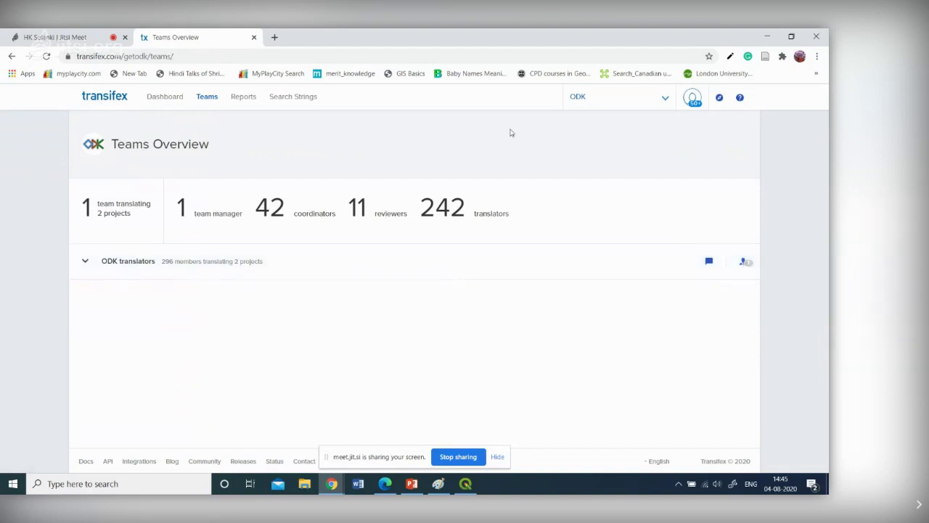
pyautogui.click(662, 96)
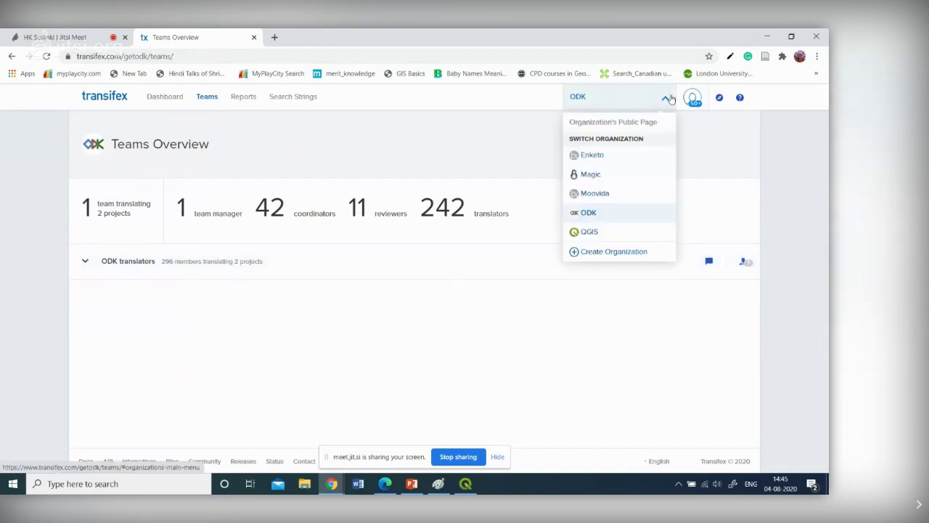
pyautogui.click(591, 230)
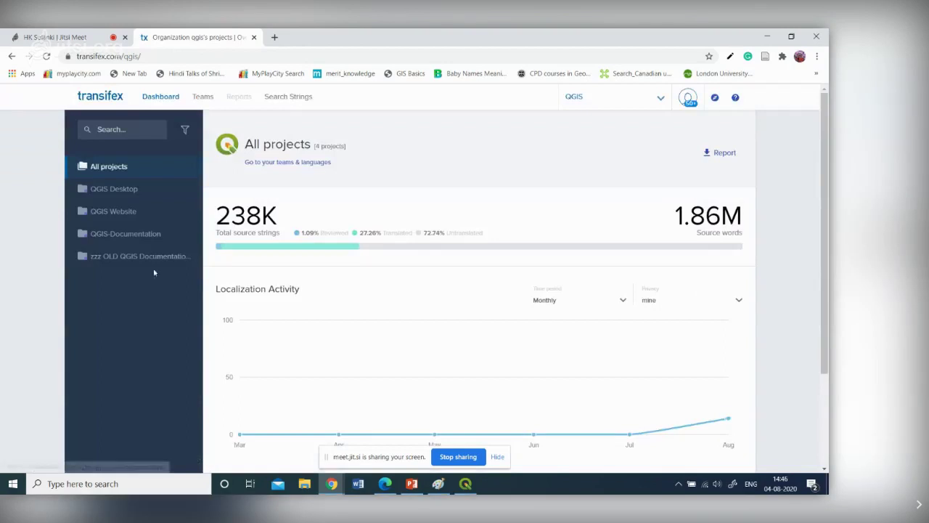
# - Show the managers of the QGIS Desktop team from the teams overview and open the linked documentation about user roles
pyautogui.click(202, 97)
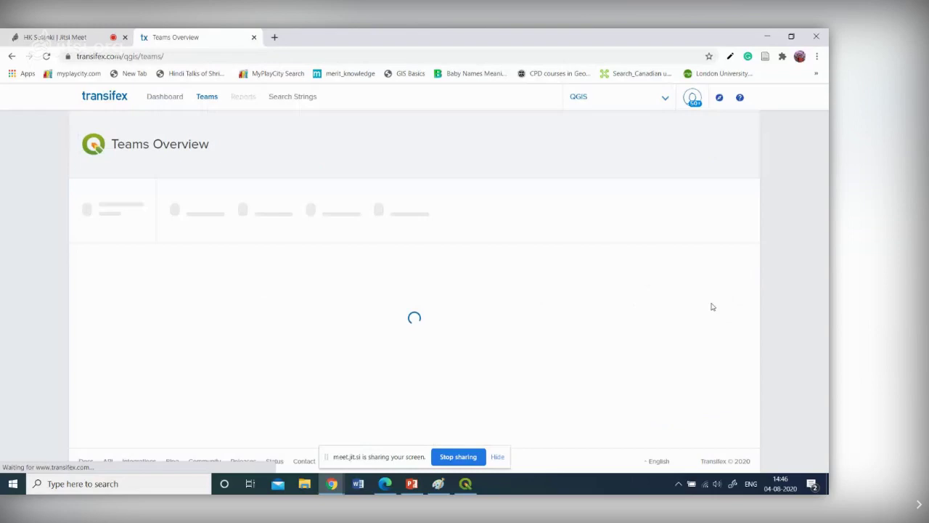
pyautogui.click(742, 261)
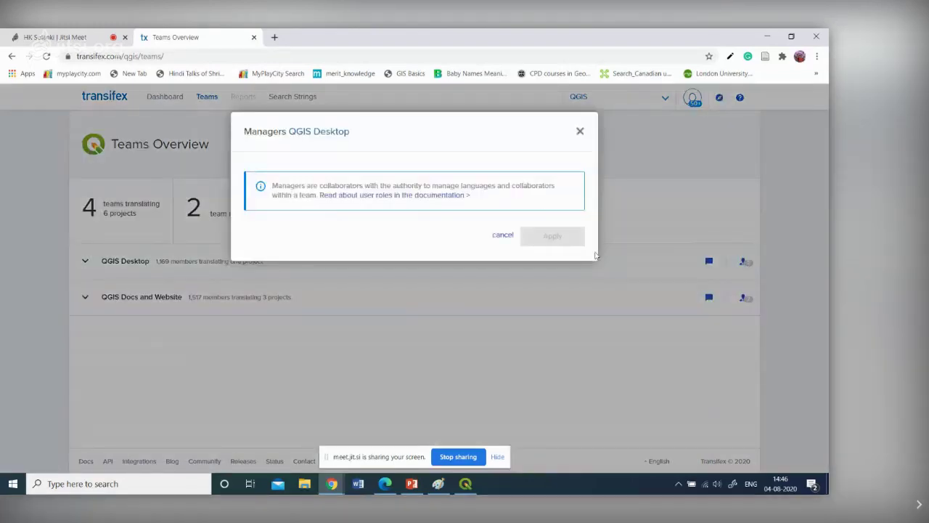
pyautogui.click(377, 196)
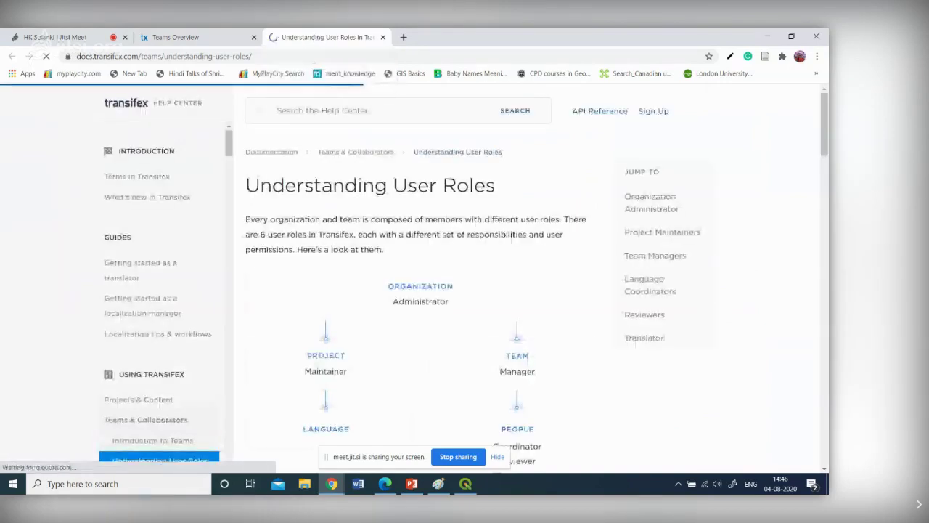
# - Read the documentation on all user roles from Organization Administrator to Translator, and return to the QGIS teams overview, dismissing the managers dialog
pyautogui.scroll(-2, 502, 303)
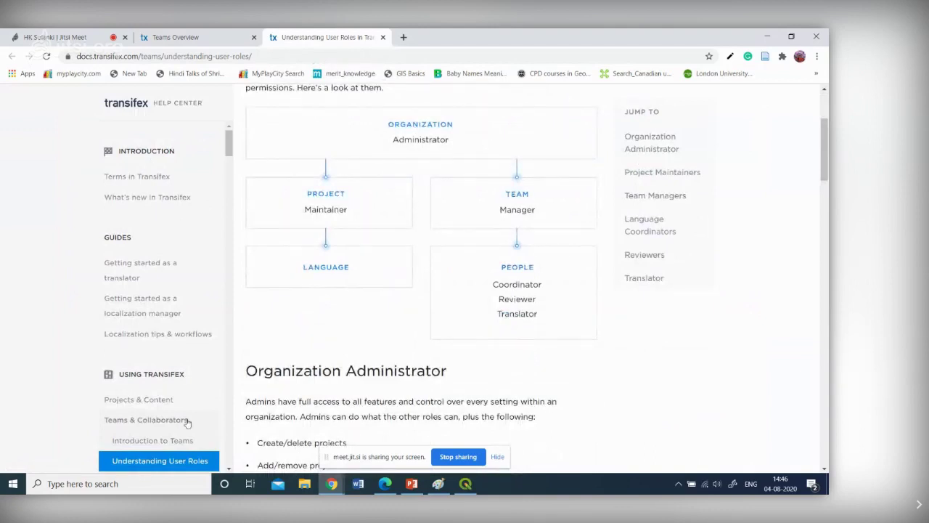
pyautogui.scroll(-4, 465, 347)
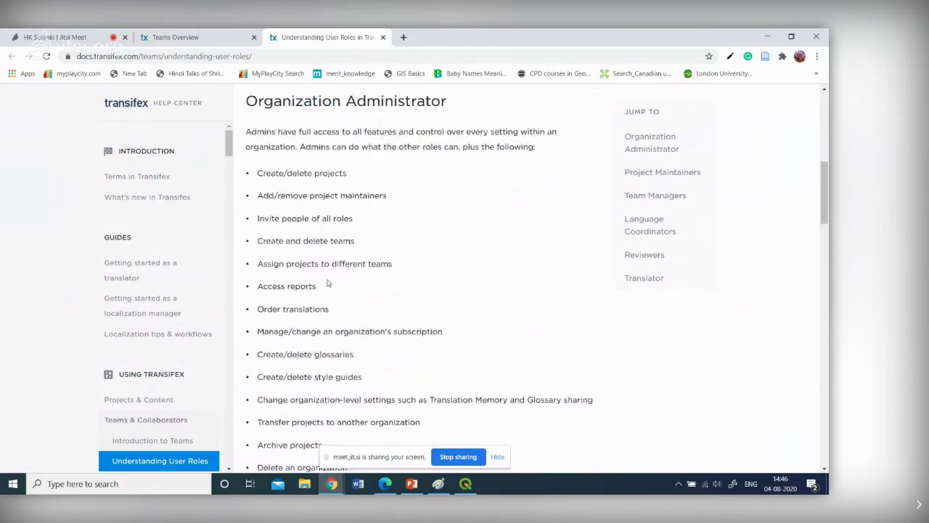
pyautogui.scroll(-1, 336, 273)
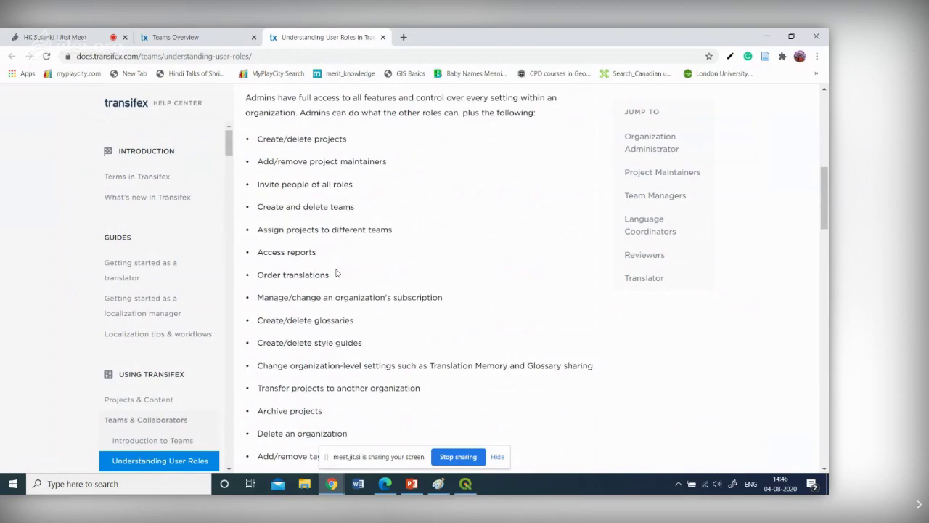
pyautogui.scroll(1, 346, 122)
pyautogui.scroll(-14, 346, 122)
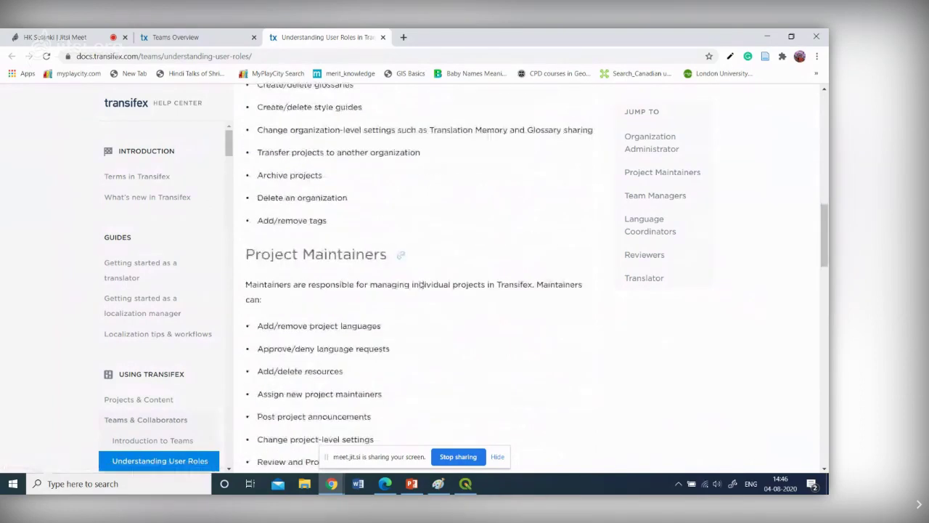
pyautogui.scroll(-5, 405, 287)
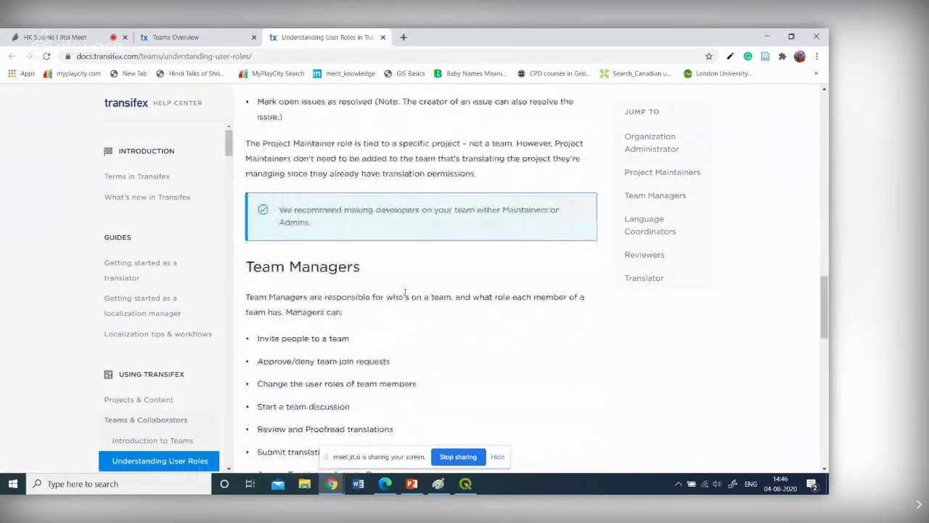
pyautogui.scroll(-9, 405, 293)
pyautogui.scroll(-5, 281, 228)
pyautogui.scroll(7, 269, 247)
pyautogui.scroll(-8, 272, 228)
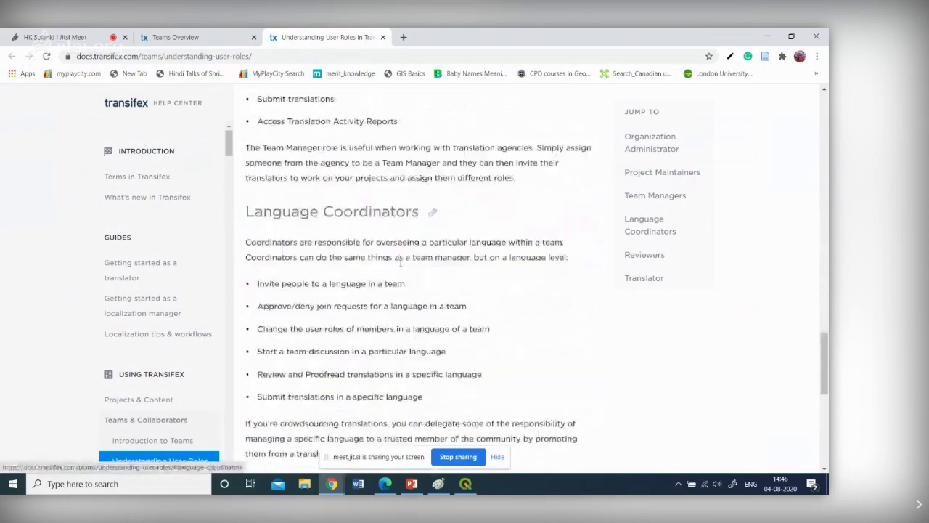
pyautogui.scroll(-4, 274, 225)
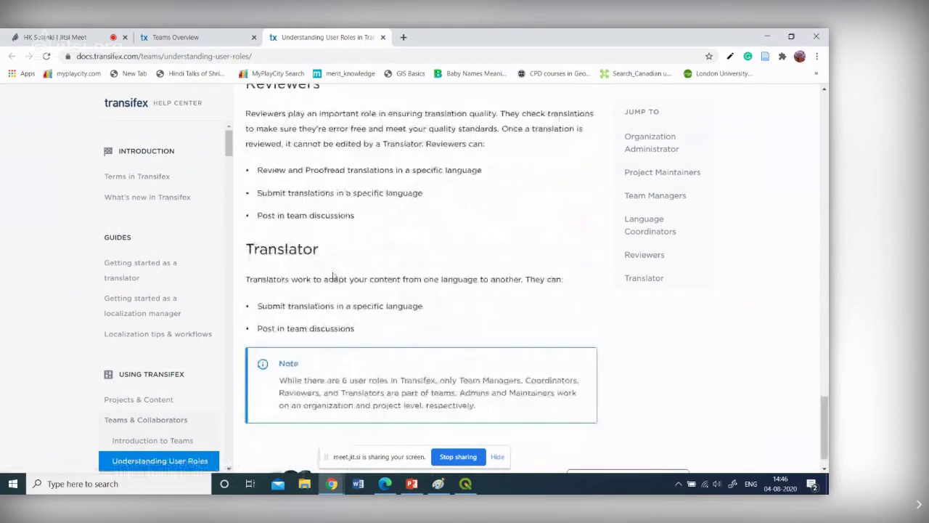
pyautogui.scroll(20, 646, 329)
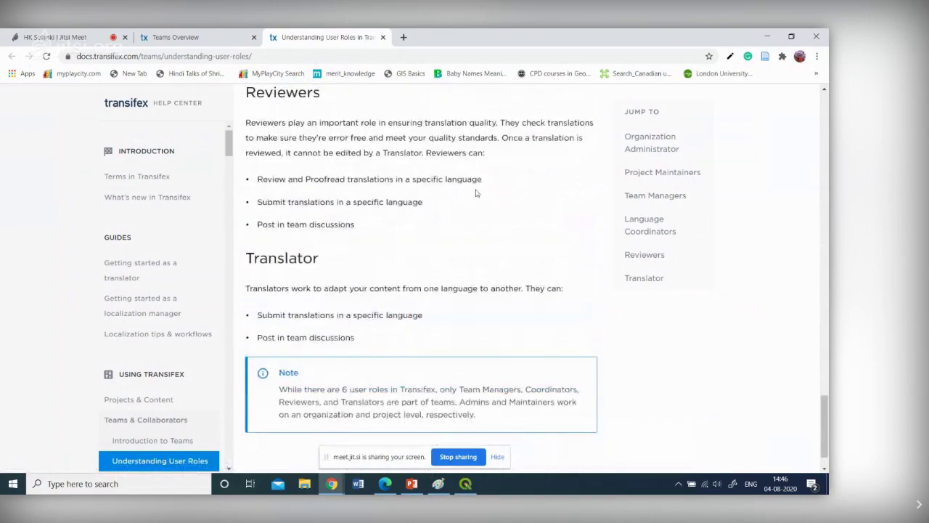
pyautogui.click(182, 37)
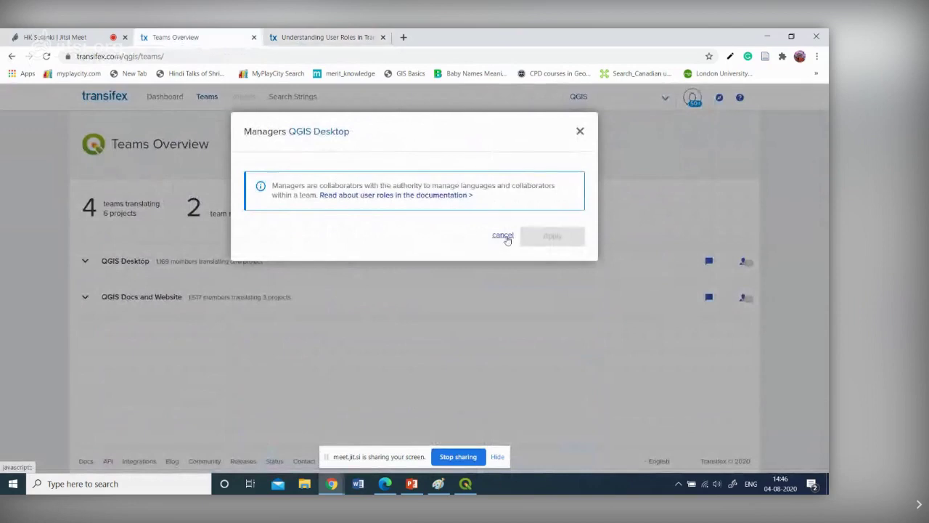
pyautogui.click(579, 134)
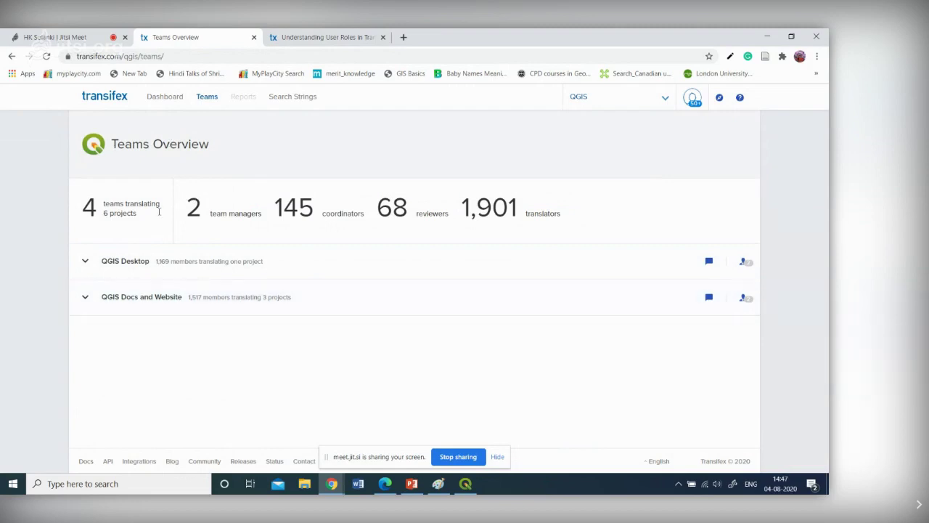
# - Expand the QGIS Desktop team in the teams overview and open its list of members translating to Hindi
pyautogui.click(126, 266)
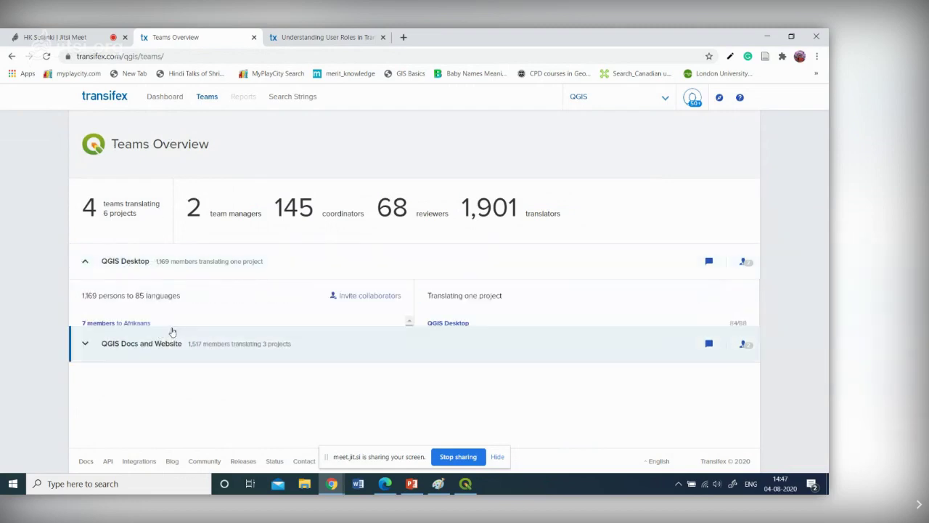
pyautogui.scroll(-3, 174, 361)
pyautogui.scroll(-5, 163, 373)
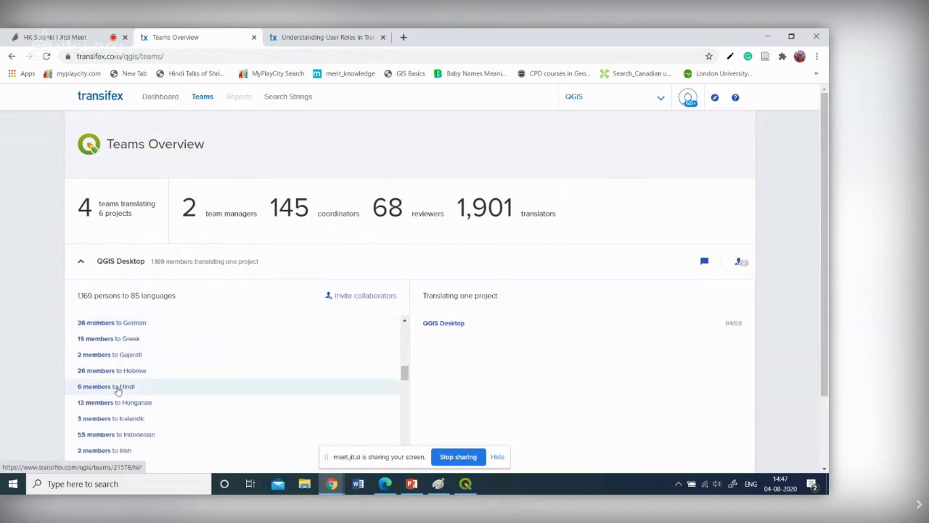
pyautogui.click(116, 387)
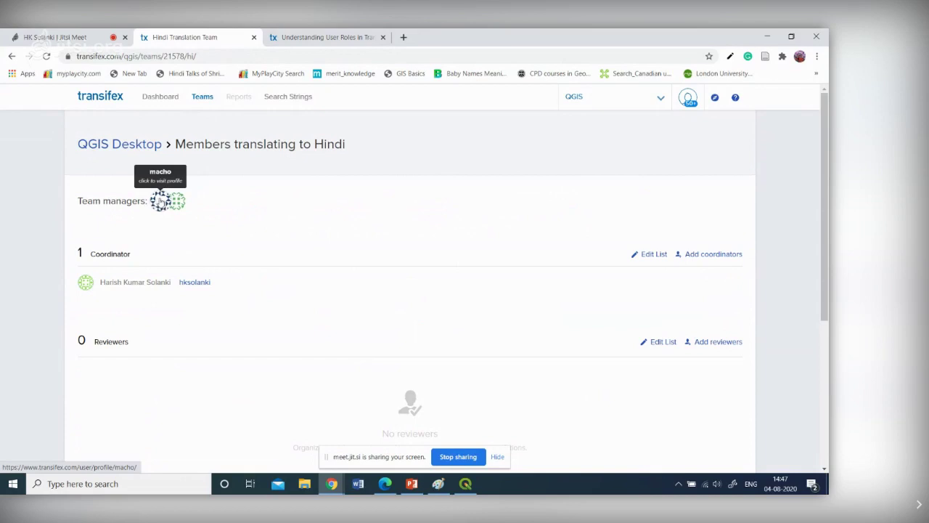
# - View the public profile of the first team manager and return to the Hindi members page
pyautogui.click(160, 201)
pyautogui.click(161, 203)
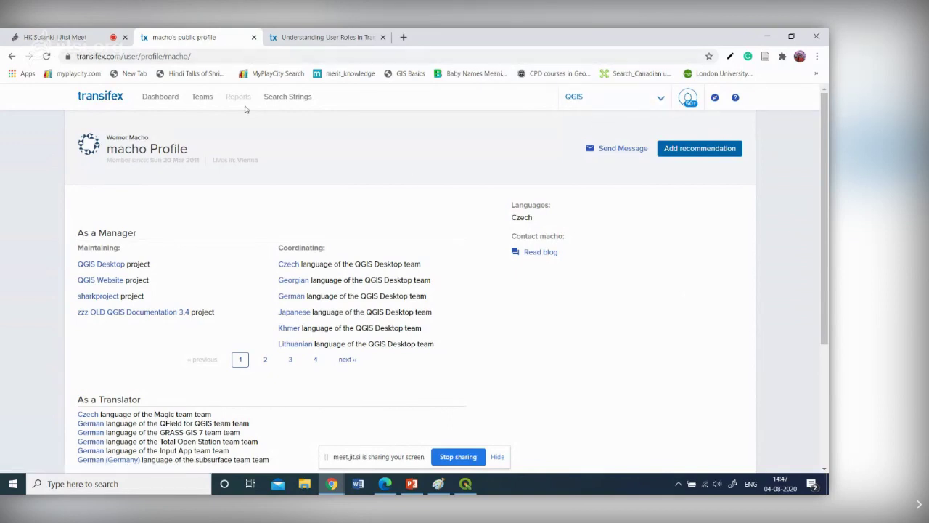
pyautogui.click(12, 57)
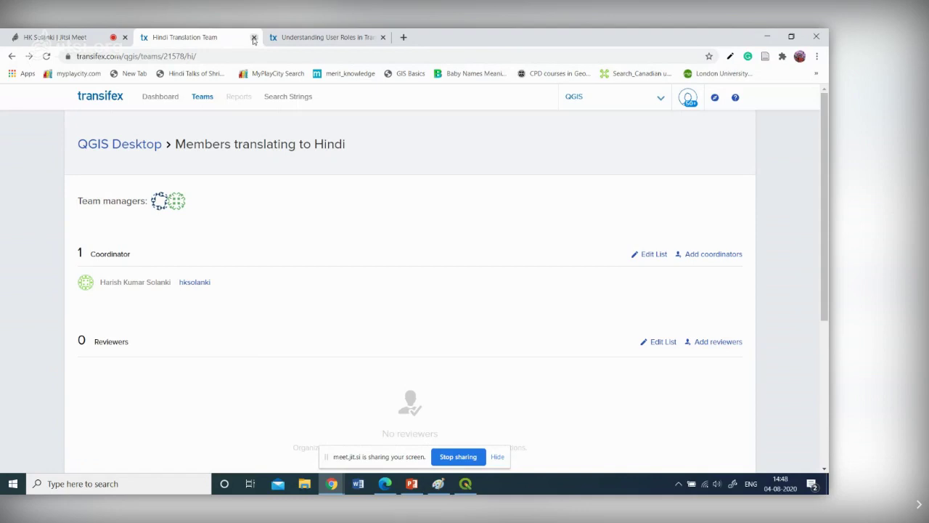
pyautogui.click(331, 40)
pyautogui.click(248, 42)
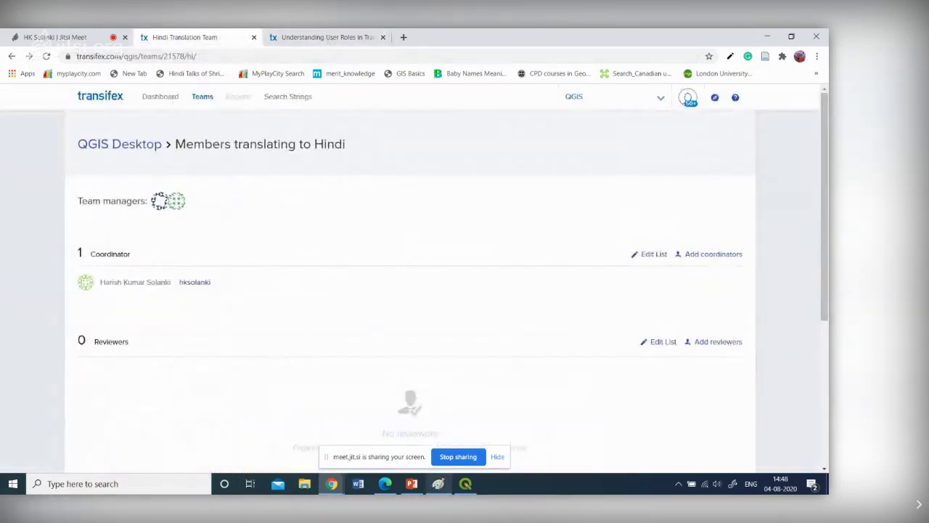
# - Switch to the PowerPoint presentation and look through the earlier slides on the old Qt Linguist interface and Transifex login
pyautogui.click(411, 485)
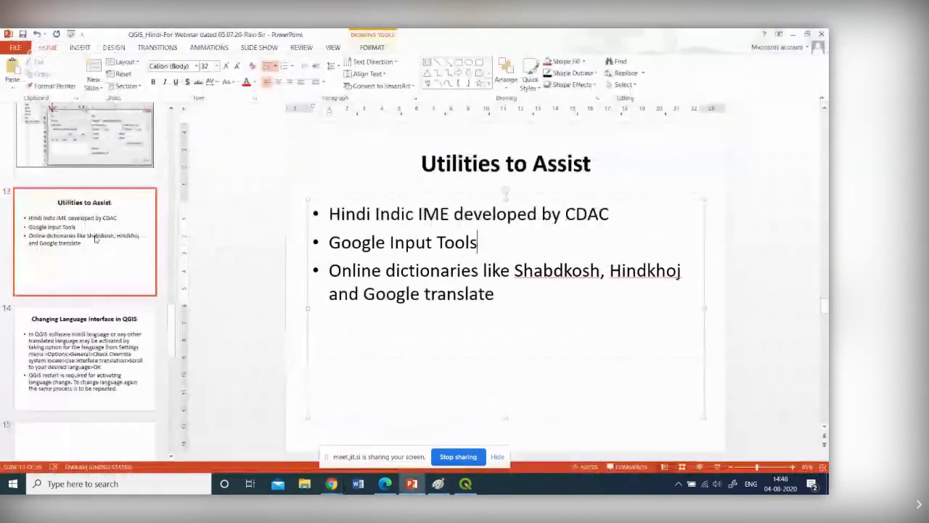
pyautogui.scroll(3, 121, 204)
pyautogui.scroll(5, 121, 204)
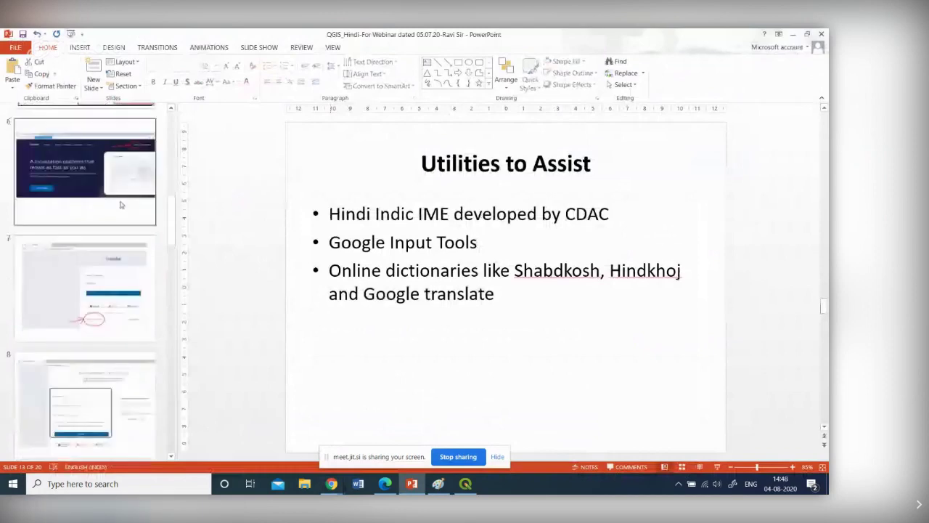
pyautogui.click(121, 203)
pyautogui.scroll(5, 116, 208)
pyautogui.scroll(2, 116, 225)
pyautogui.scroll(-2, 109, 290)
pyautogui.click(104, 313)
pyautogui.click(109, 413)
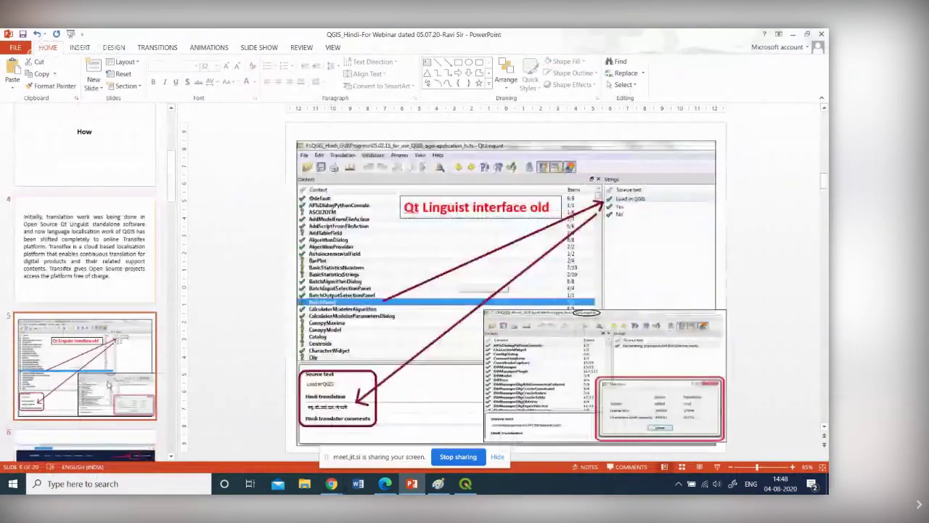
pyautogui.scroll(-3, 114, 256)
pyautogui.scroll(-2, 114, 256)
pyautogui.click(114, 262)
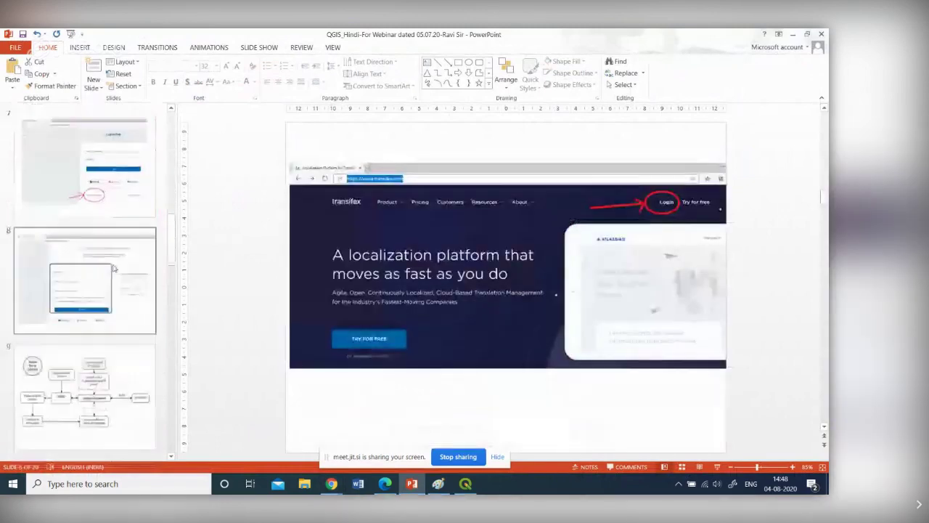
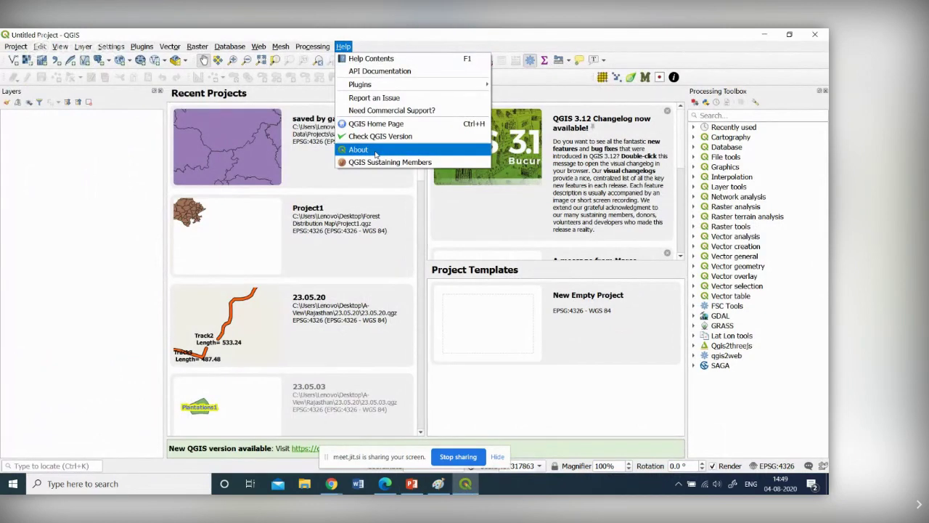
# - Open the Translators section of the QGIS About information and highlight the last translator's name in the German row
pyautogui.click(376, 151)
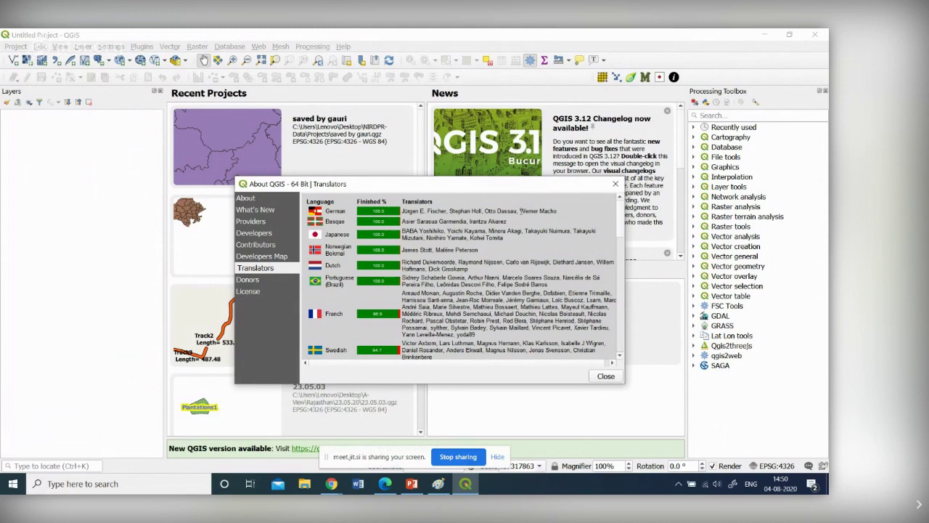
pyautogui.moveTo(520, 211); pyautogui.dragTo(560, 211)
pyautogui.click(562, 211)
pyautogui.click(470, 212)
pyautogui.moveTo(520, 211); pyautogui.dragTo(559, 211)
pyautogui.click(441, 229)
# - Examine the finished percentages and translators of the listed languages down to Hindi, and close the About window
pyautogui.scroll(-1, 387, 321)
pyautogui.scroll(-5, 387, 321)
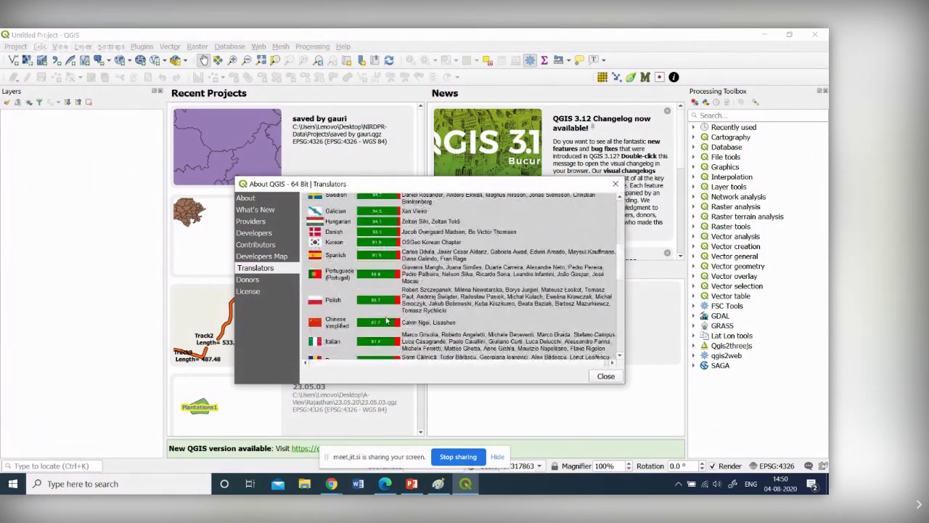
pyautogui.scroll(-1, 386, 321)
pyautogui.scroll(-3, 387, 321)
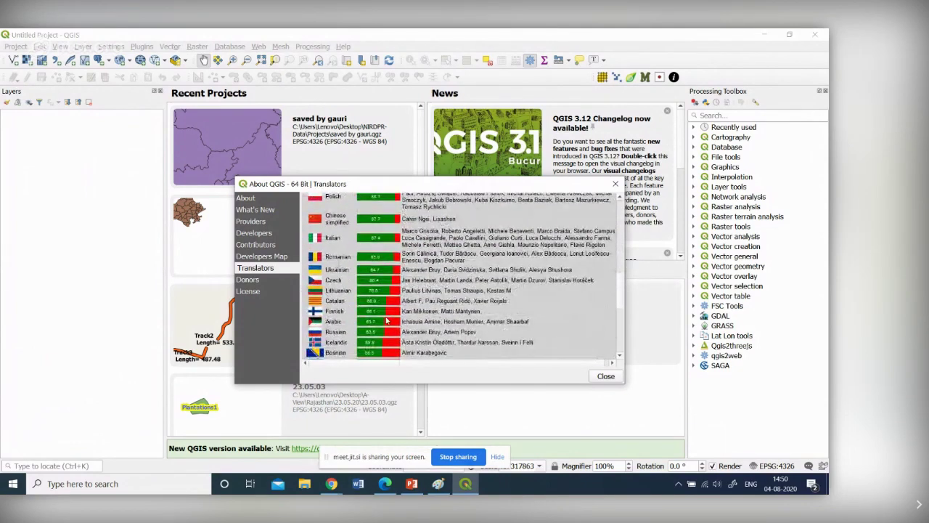
pyautogui.scroll(-3, 387, 321)
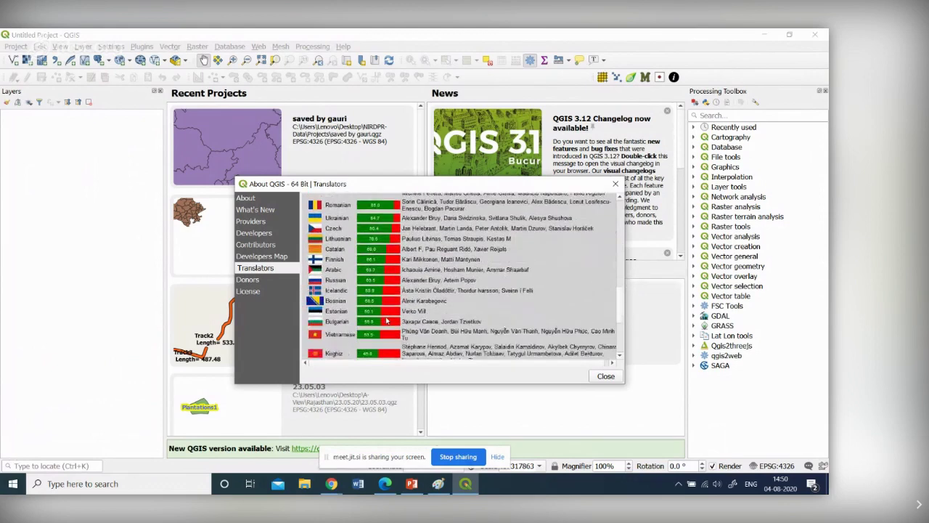
pyautogui.scroll(-3, 387, 321)
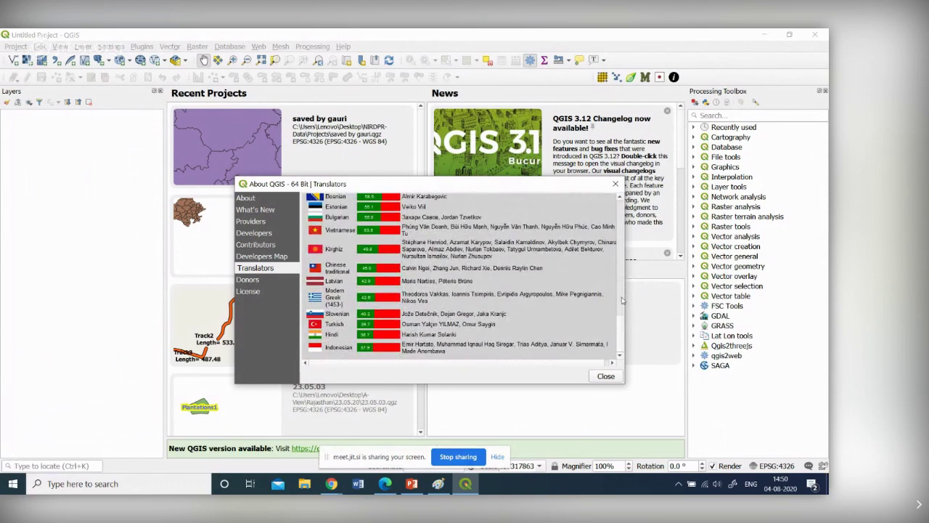
pyautogui.scroll(3, 622, 299)
pyautogui.scroll(-3, 508, 327)
pyautogui.scroll(4, 339, 276)
pyautogui.scroll(5, 339, 276)
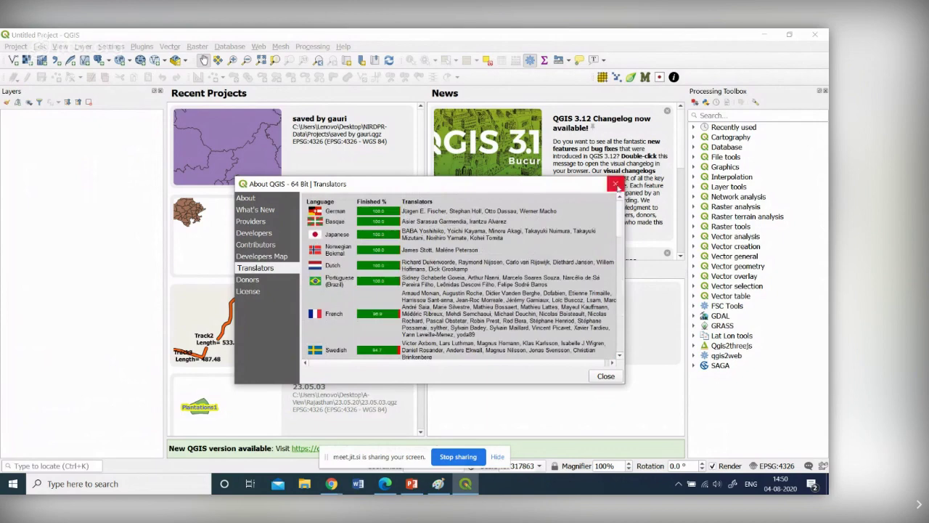
pyautogui.scroll(-8, 370, 270)
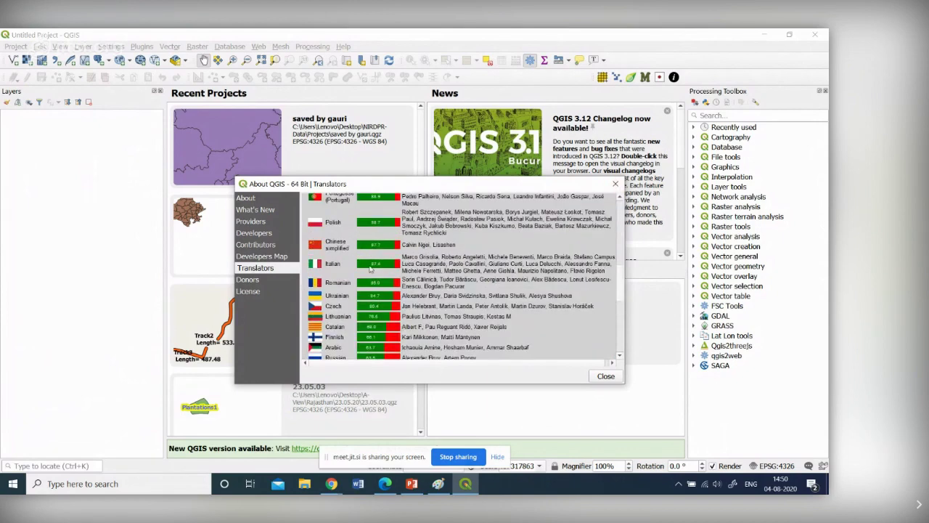
pyautogui.click(616, 185)
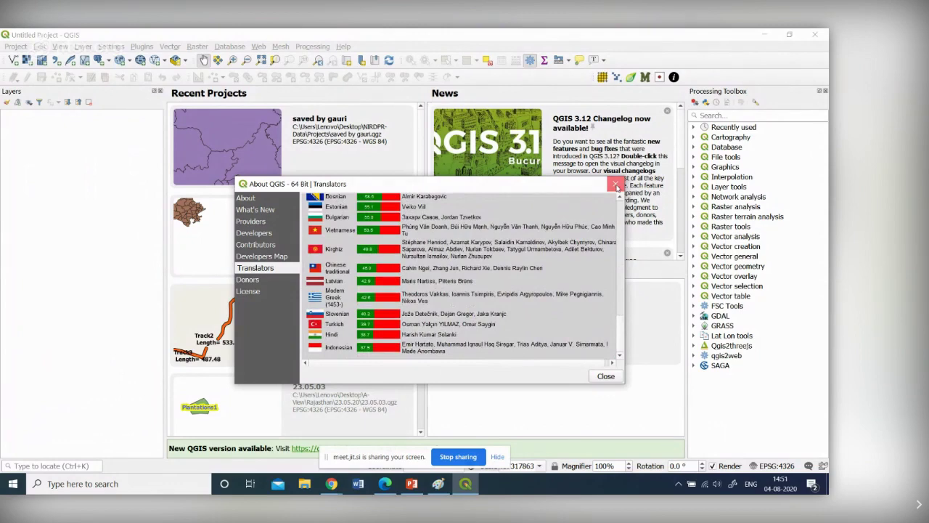
pyautogui.click(616, 186)
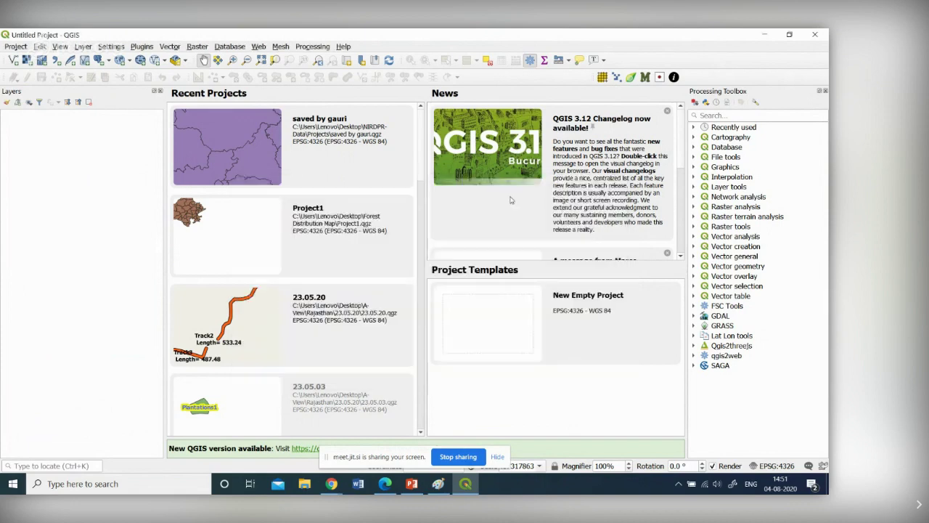
# - Set the user interface translation to हिन्दी in the general options with Override system locale enabled, and apply it
pyautogui.click(110, 47)
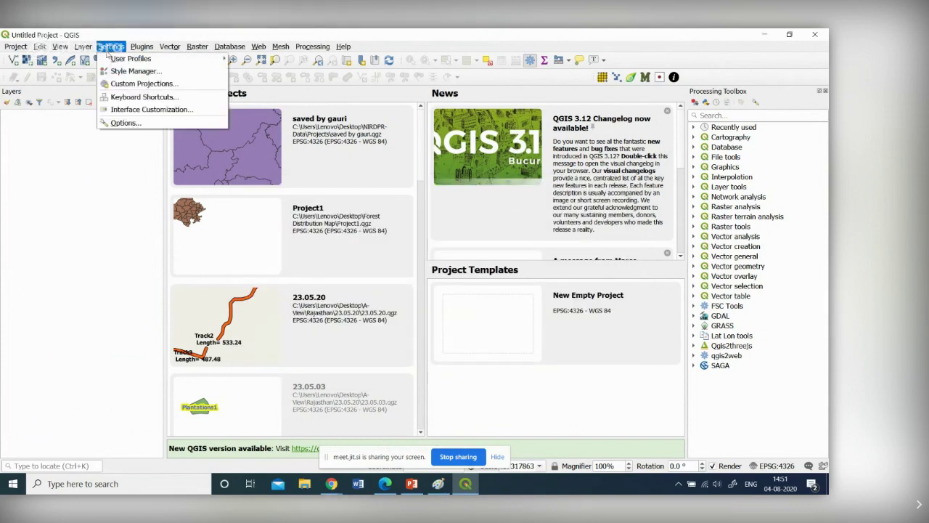
pyautogui.click(119, 124)
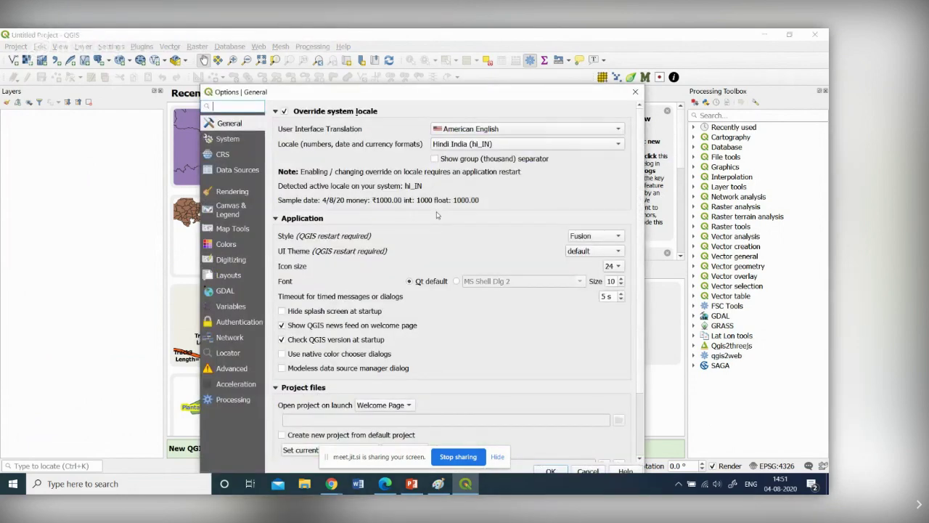
pyautogui.scroll(-2, 437, 215)
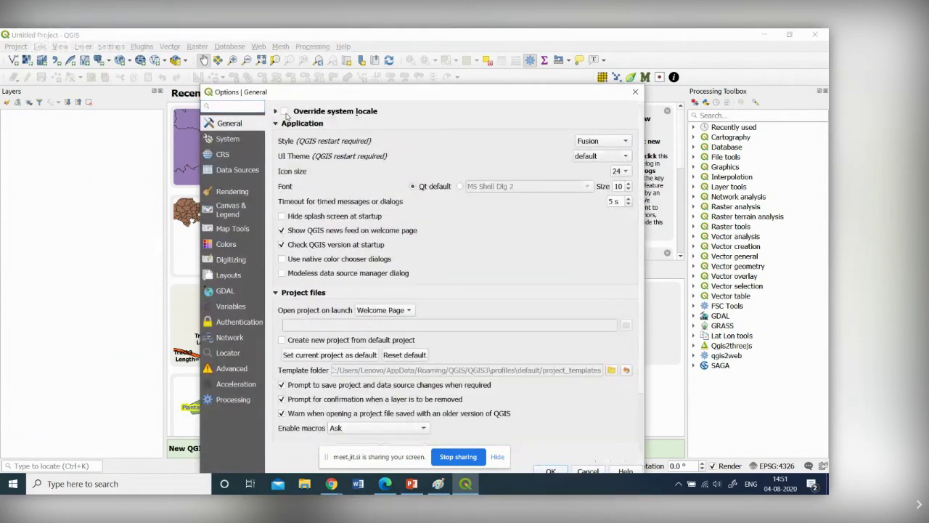
pyautogui.scroll(2, 523, 174)
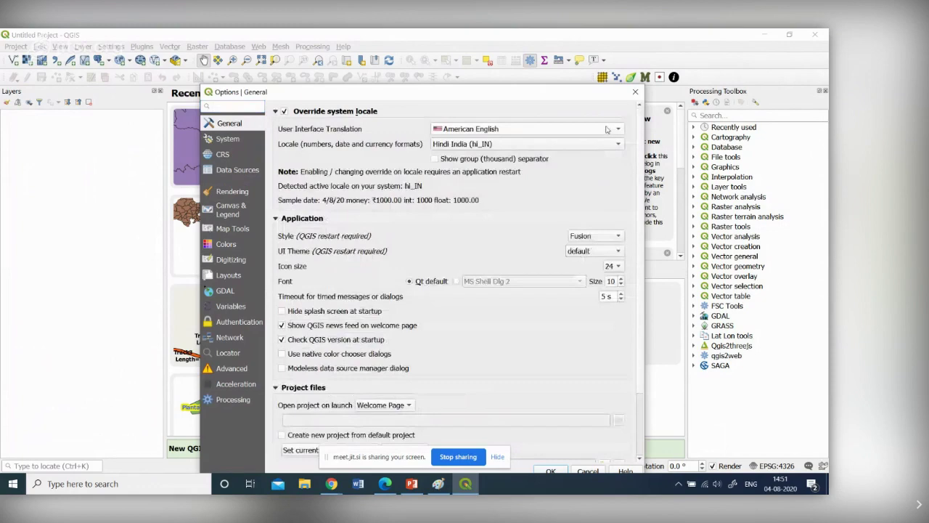
pyautogui.click(618, 129)
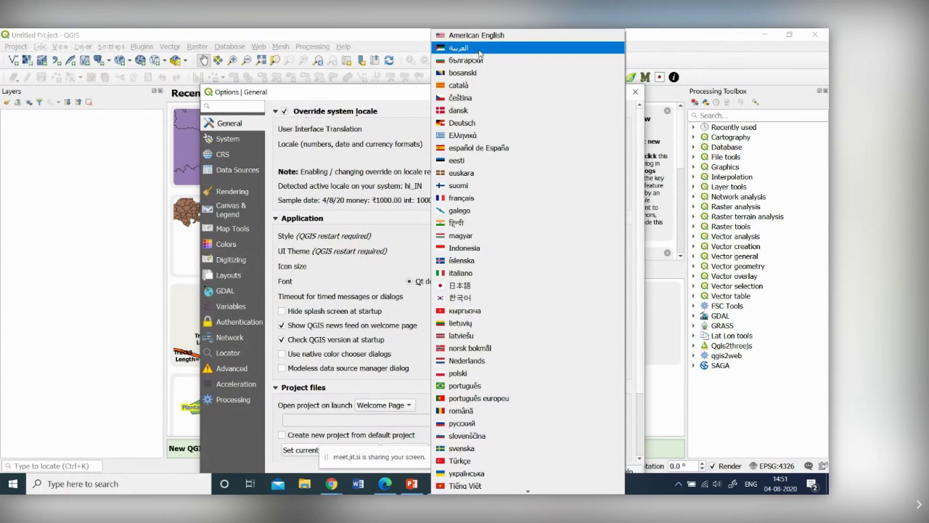
pyautogui.click(486, 223)
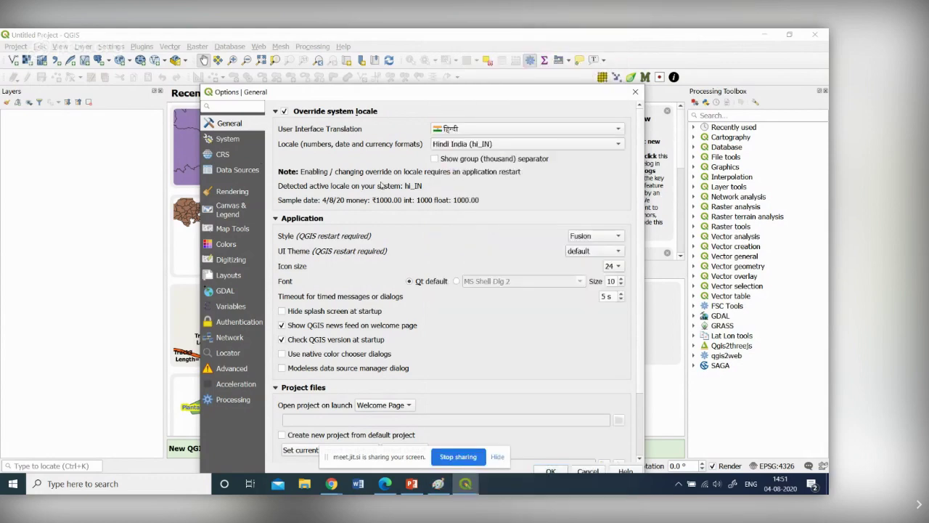
pyautogui.click(551, 471)
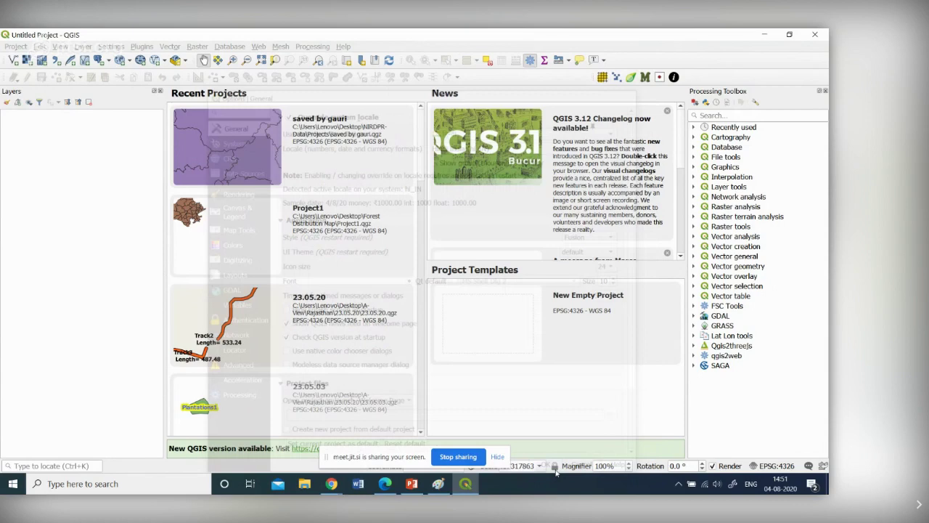
# - Close QGIS and relaunch QGIS Desktop 3.10.6 by searching the computer for "qgis"
pyautogui.click(814, 34)
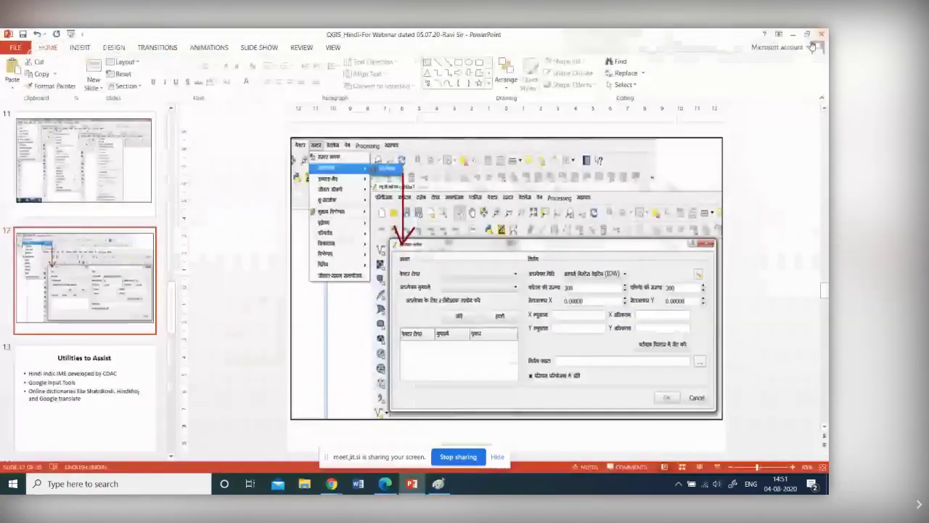
pyautogui.press('super')
pyautogui.write('qgis')
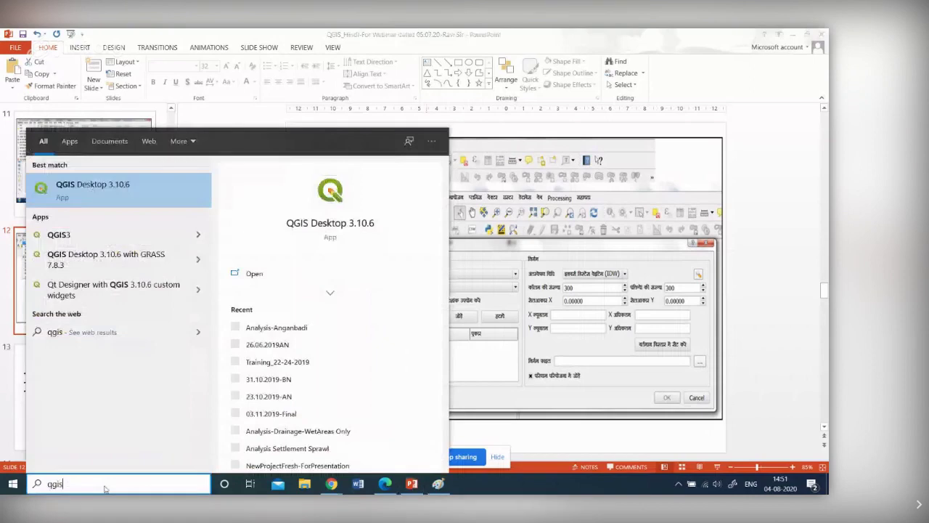
pyautogui.click(107, 191)
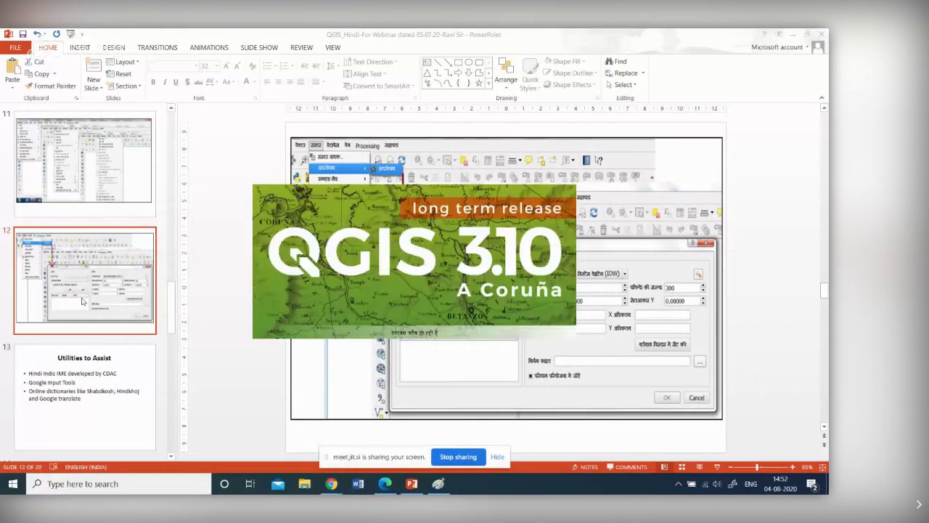
# - Go to the "Utilities to Assist" slide in the presentation and start the slide show from it
pyautogui.scroll(-2, 90, 371)
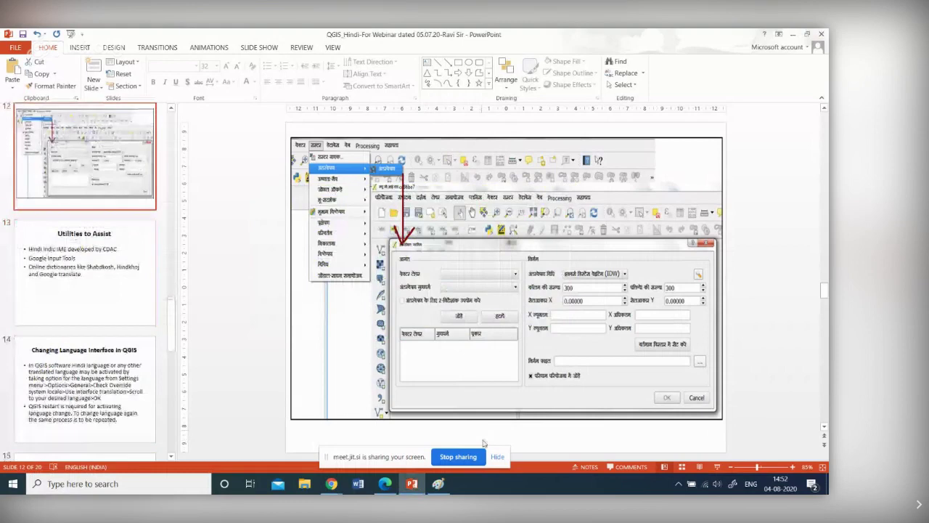
pyautogui.scroll(-1, 483, 442)
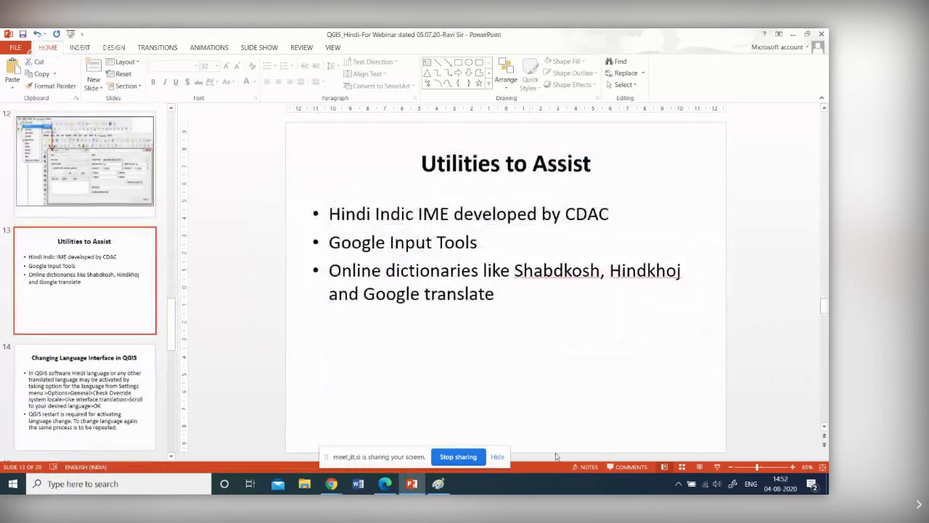
pyautogui.click(717, 468)
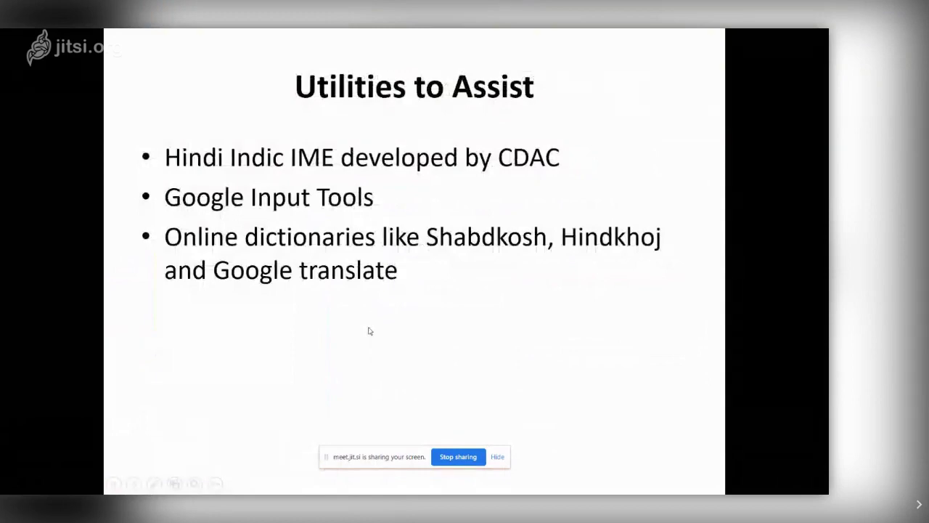
# - Advance the slide show through the language-changing, translation status and Hindi team slides to the "Challenges" slide
pyautogui.click(368, 331)
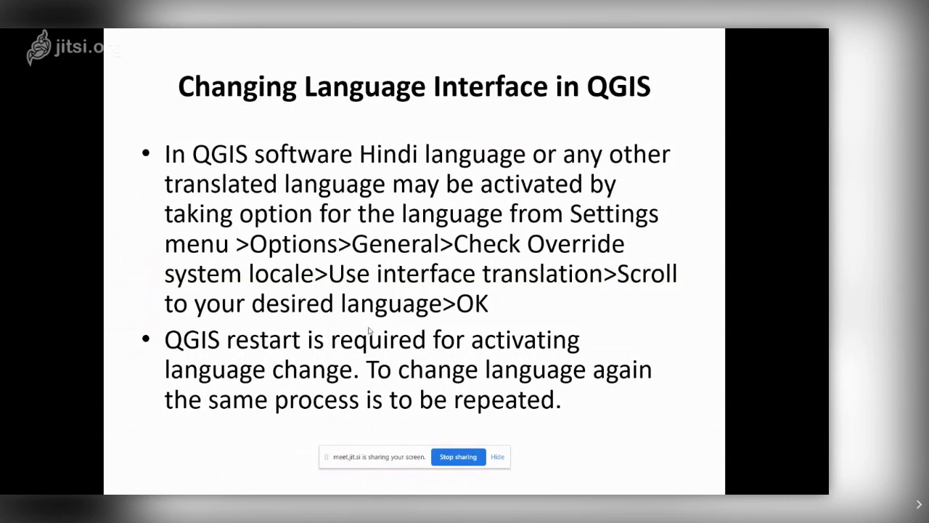
pyautogui.click(368, 330)
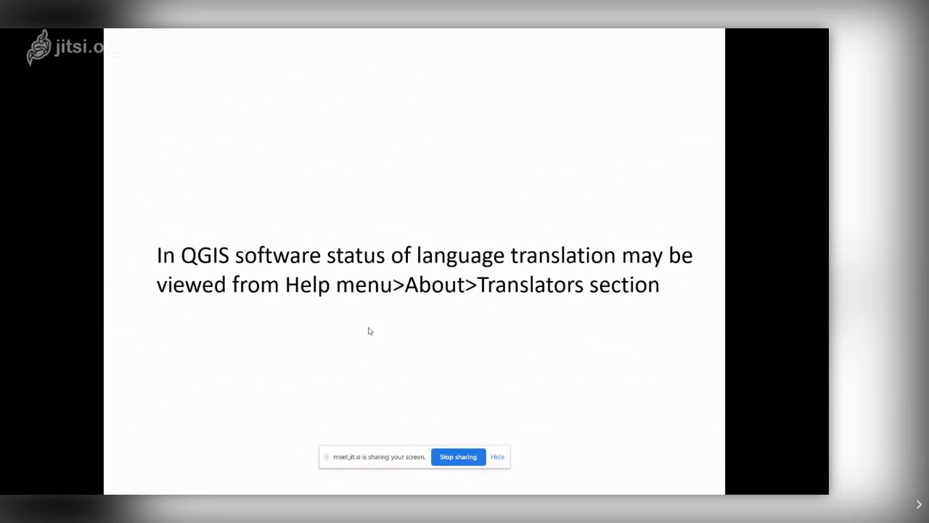
pyautogui.click(369, 330)
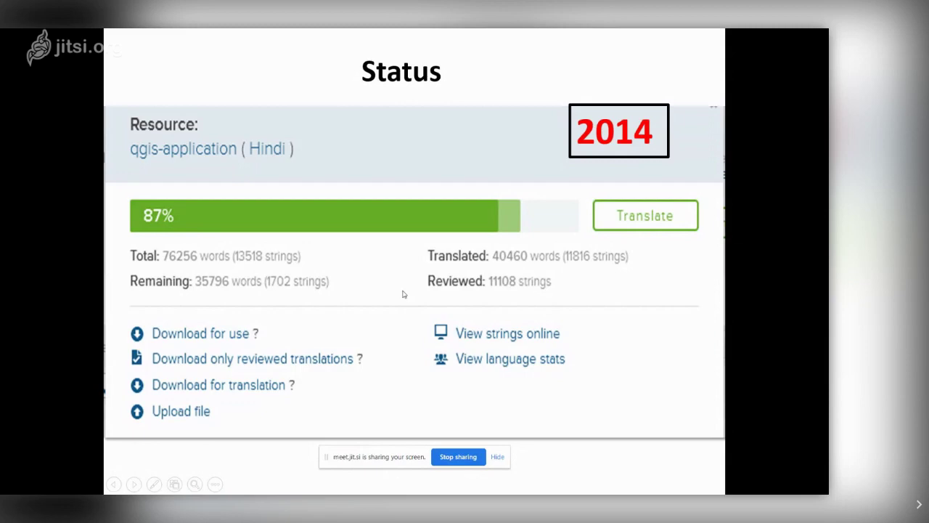
pyautogui.press('Right')
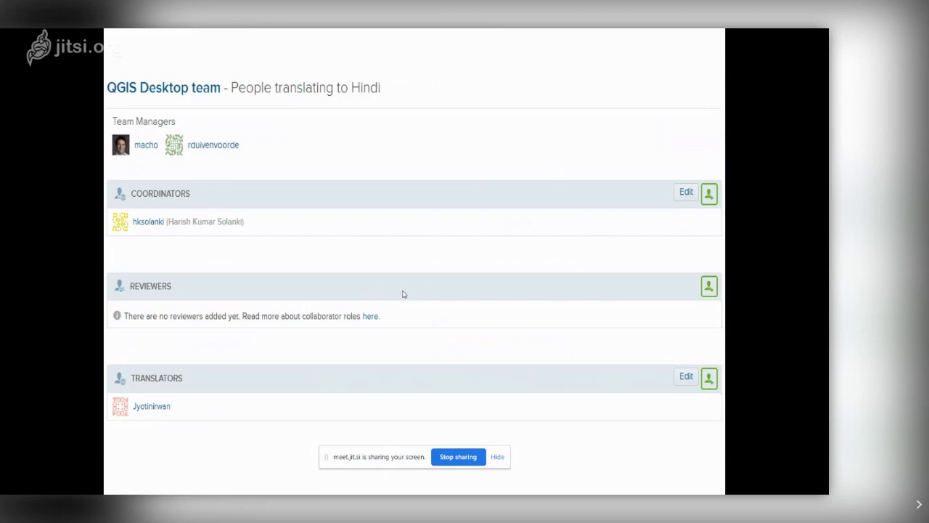
pyautogui.click(403, 294)
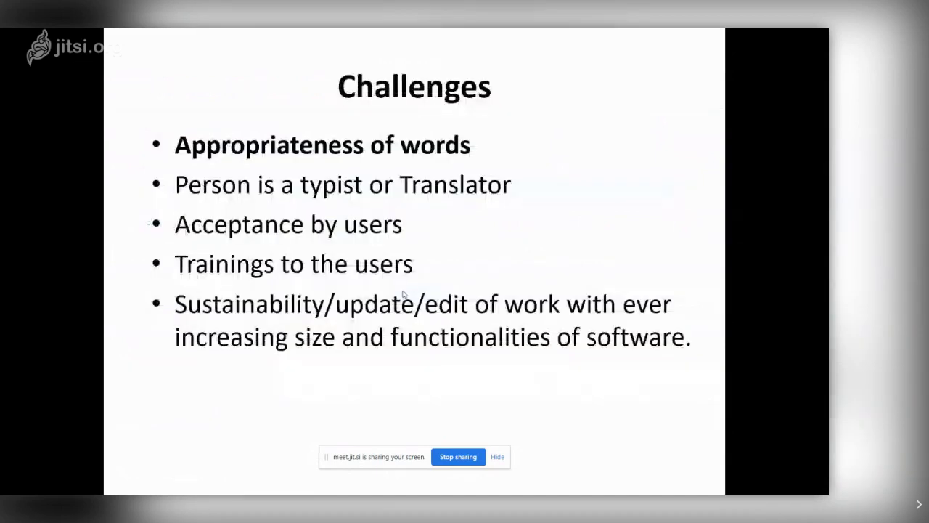